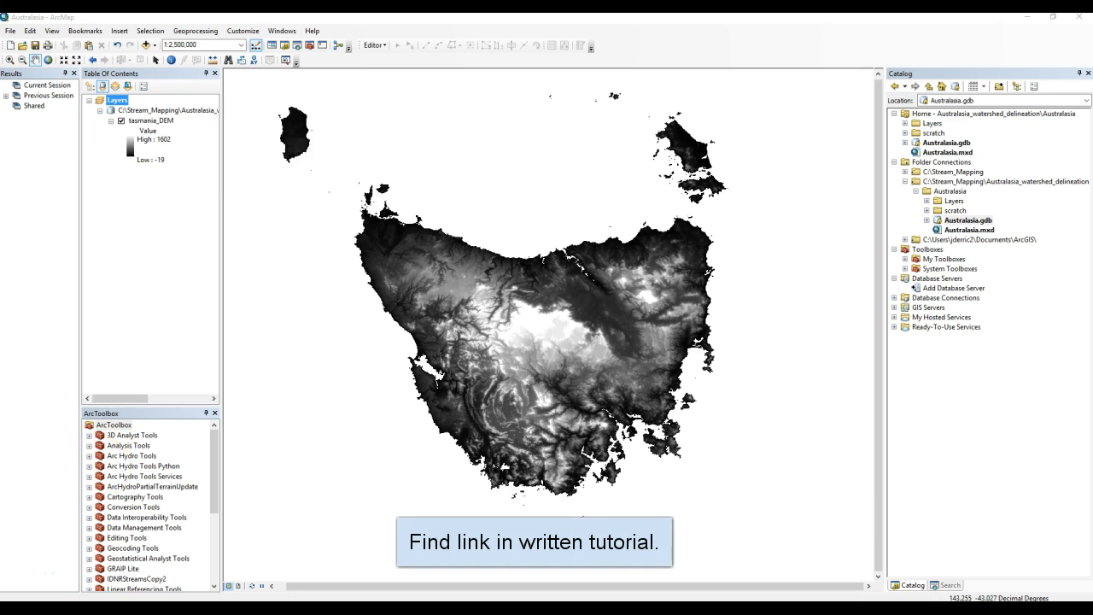
Browse the Esri Arc Hydro setup site to version 10.5, build 10.5.0.90, and open the ArcHydroTools10.5x64 folder.
{"action": "left_click_drag", "start_coordinate": [0, 72], "coordinate": [439, 15]}
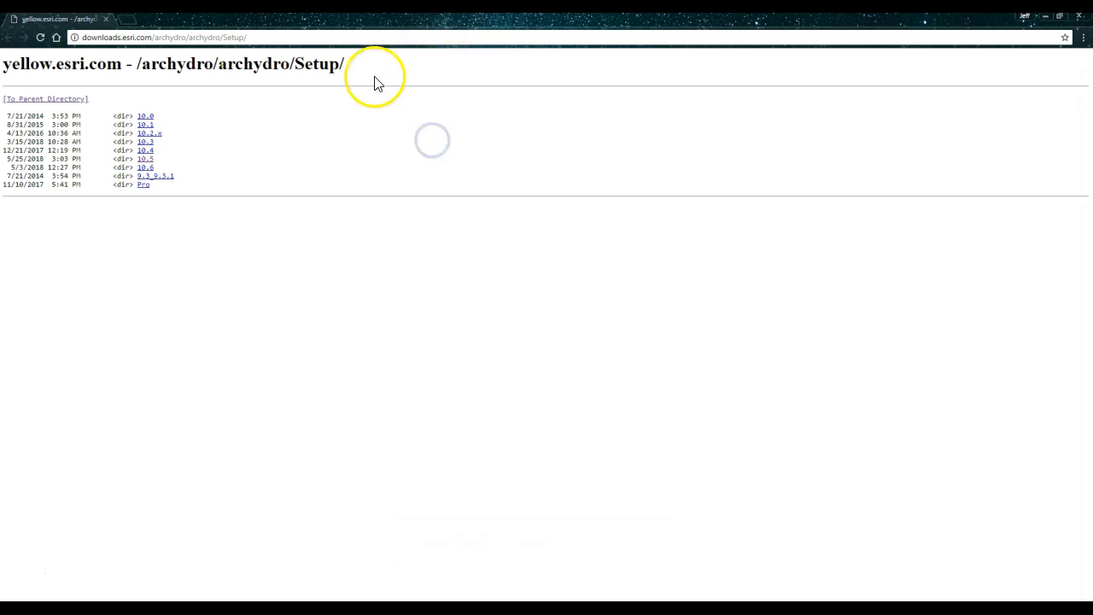
{"action": "left_click", "coordinate": [147, 161]}
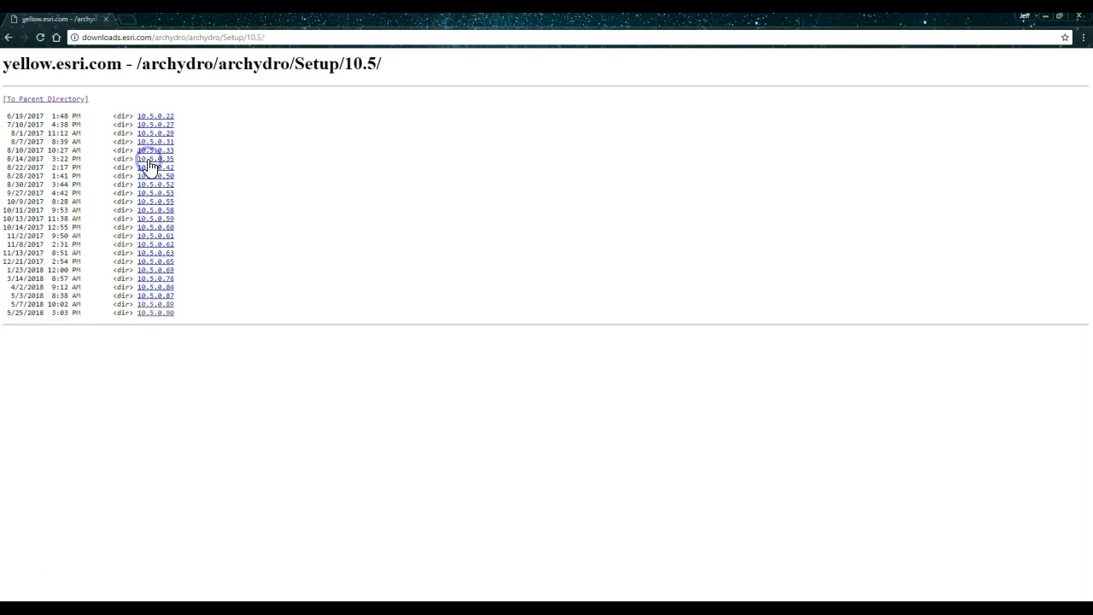
{"action": "left_click", "coordinate": [168, 314]}
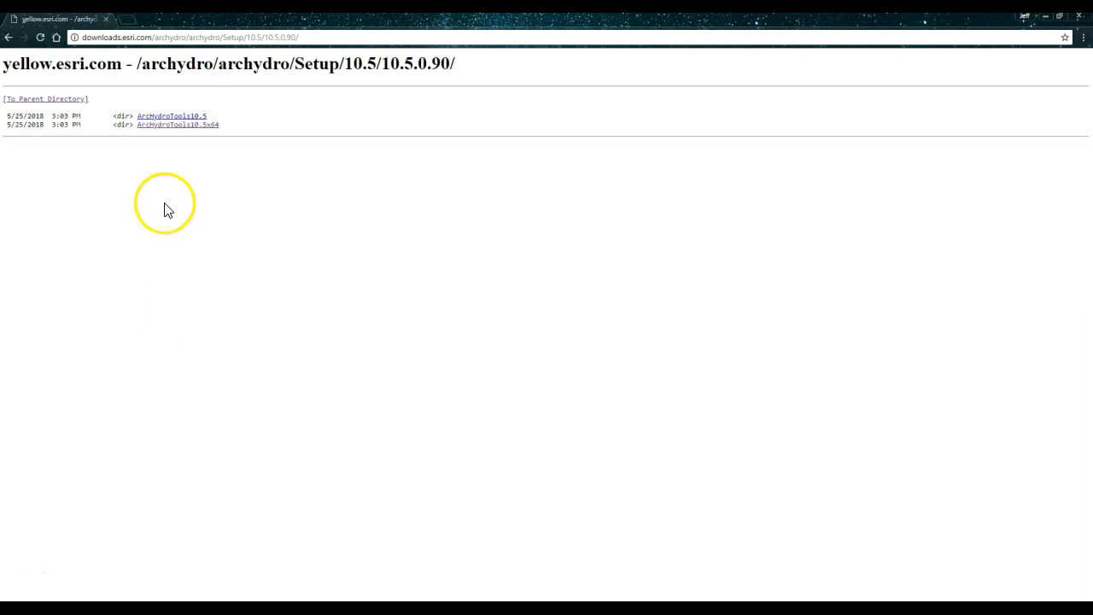
{"action": "left_click", "coordinate": [188, 126]}
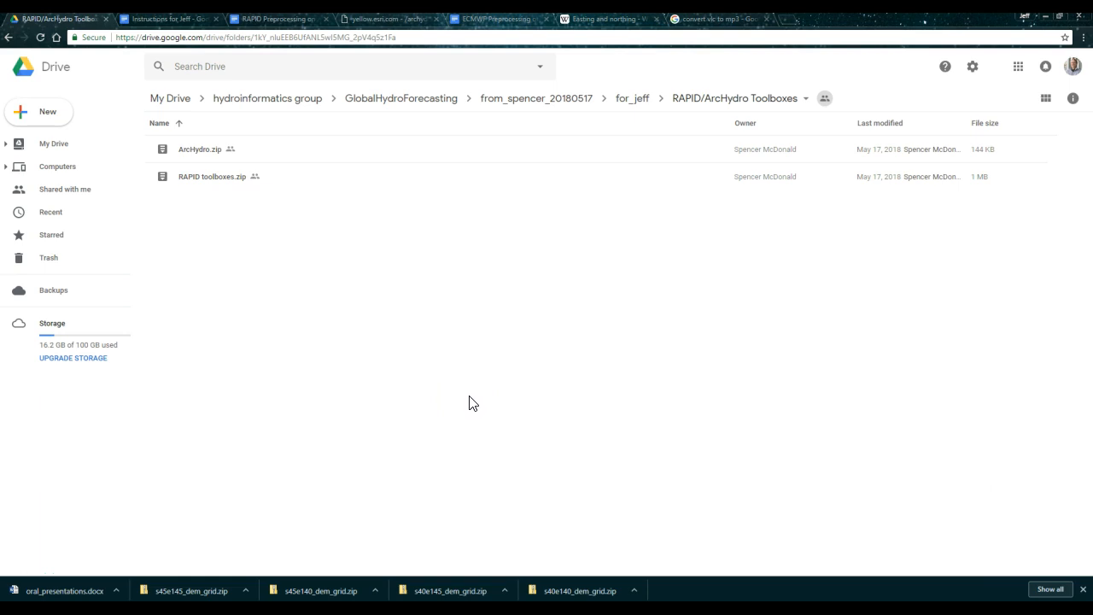
Open ArcHydro.zip from the shared Google Drive folder and download it.
{"action": "double_click", "coordinate": [195, 151]}
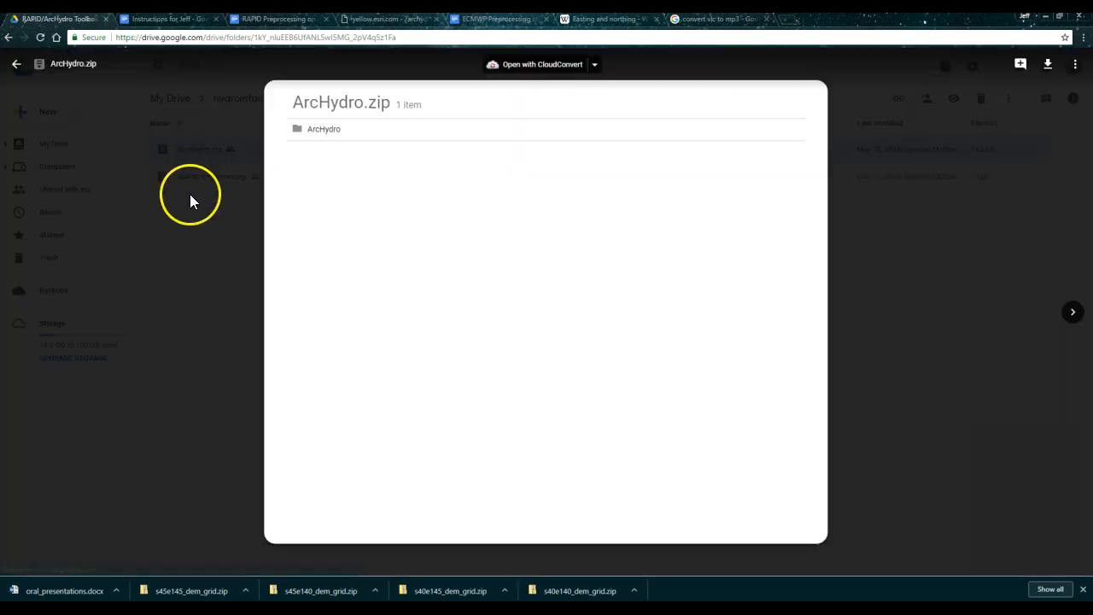
{"action": "left_click", "coordinate": [1047, 66]}
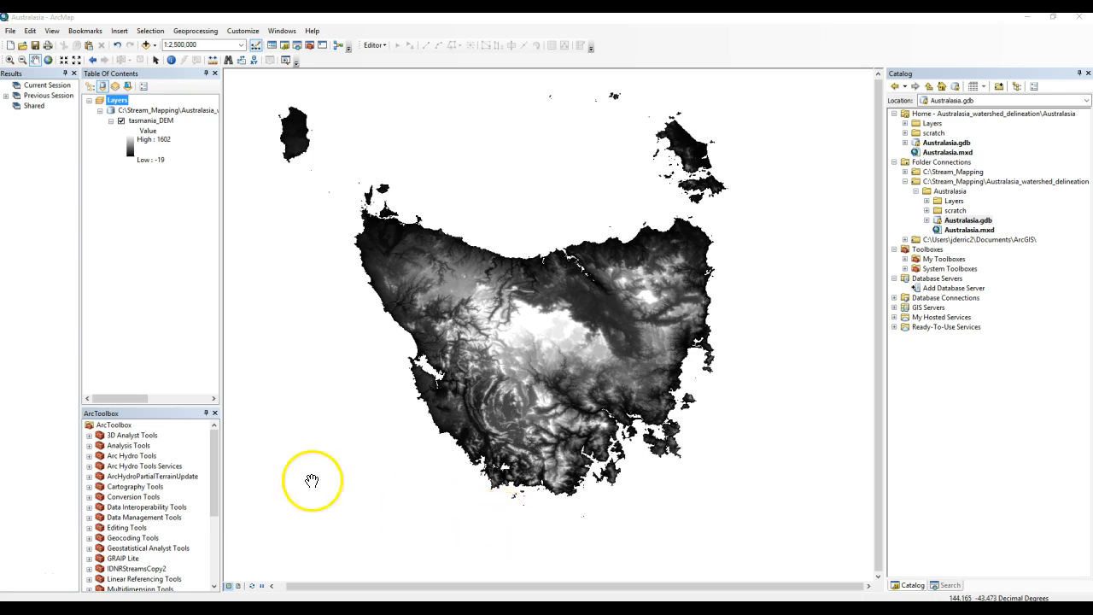
Add the Arc Hydro Tools Python.tbx toolbox from the ArcHydro folder to ArcToolbox.
{"action": "right_click", "coordinate": [124, 426]}
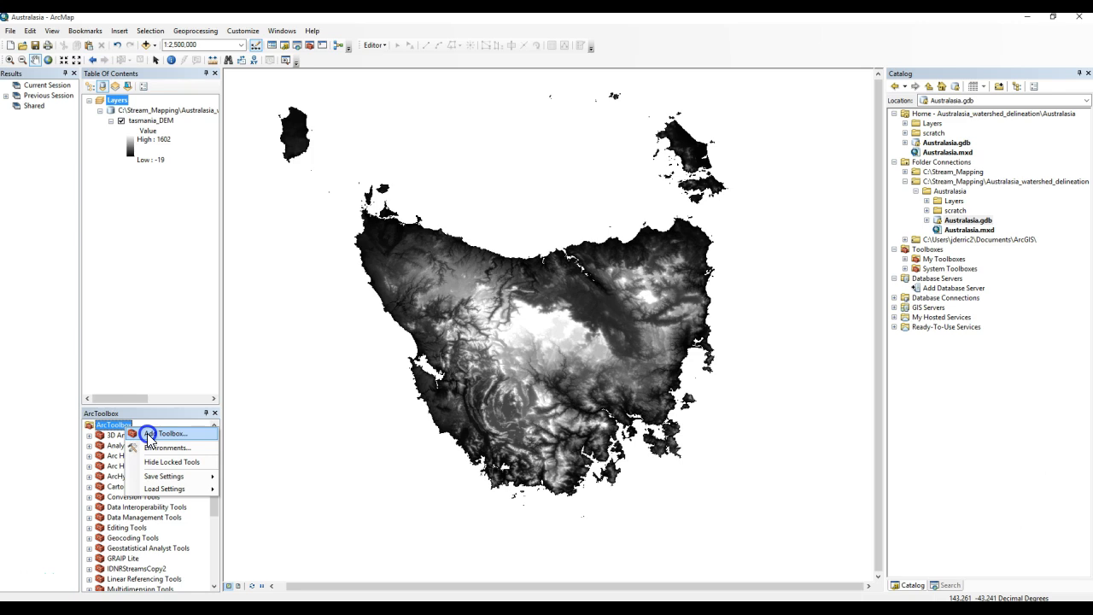
{"action": "left_click", "coordinate": [149, 437]}
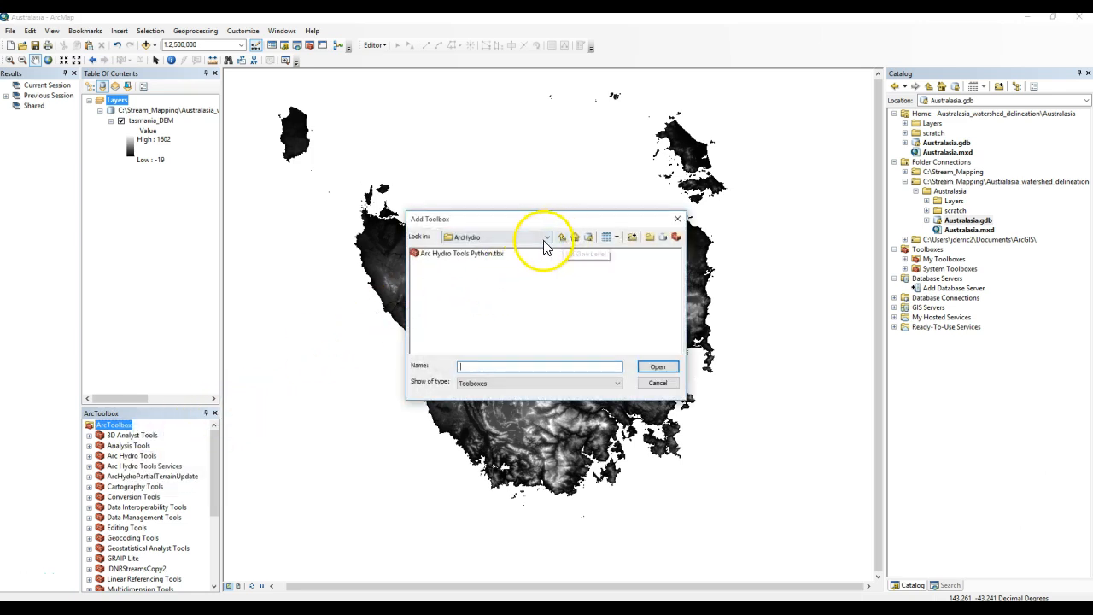
{"action": "left_click", "coordinate": [472, 260]}
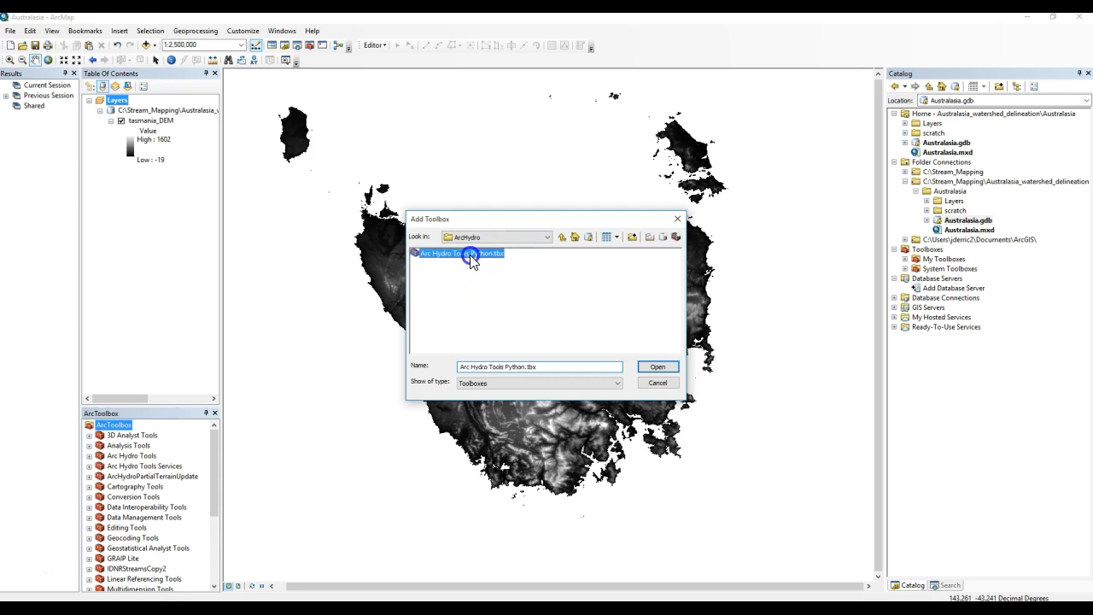
{"action": "left_click", "coordinate": [656, 367]}
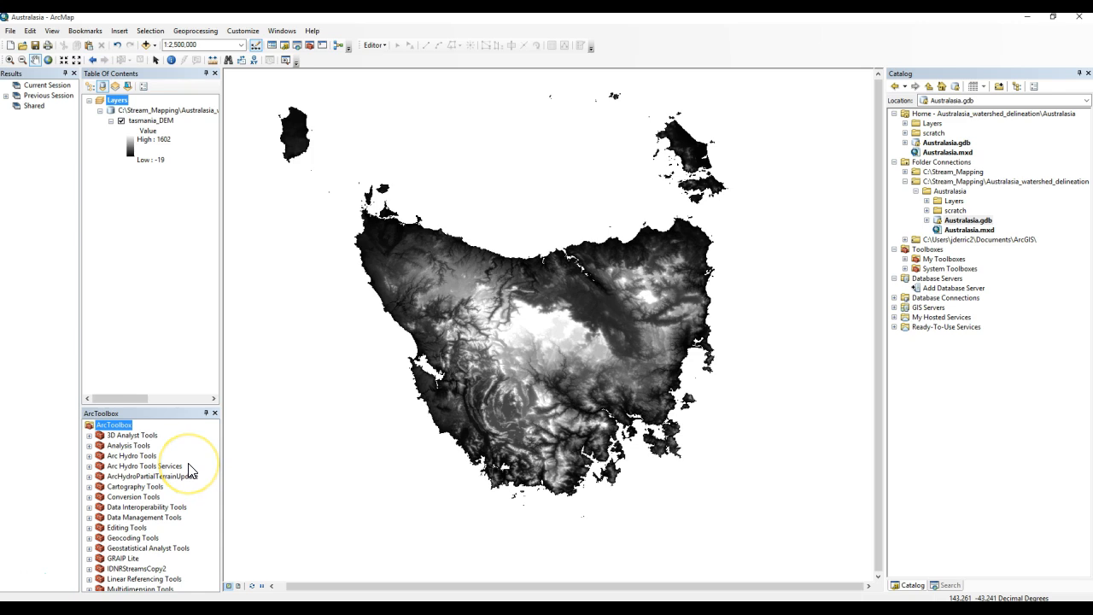
Run the Hydrology Fill tool on tasmania_DEM with the default output raster.
{"action": "left_click_drag", "start_coordinate": [375, 301], "coordinate": [392, 348]}
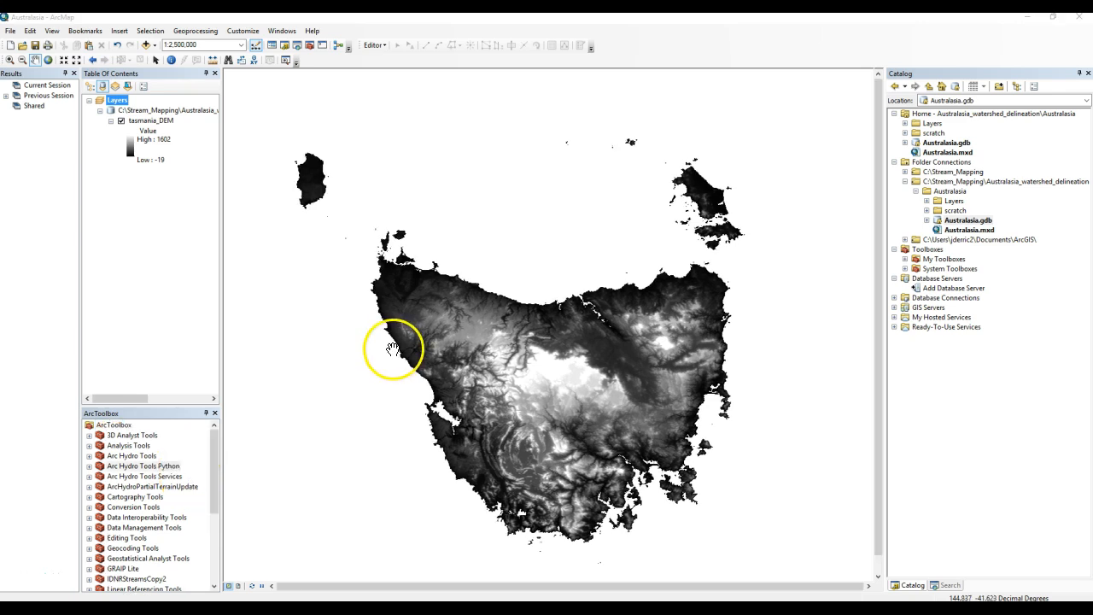
{"action": "left_click", "coordinate": [378, 346]}
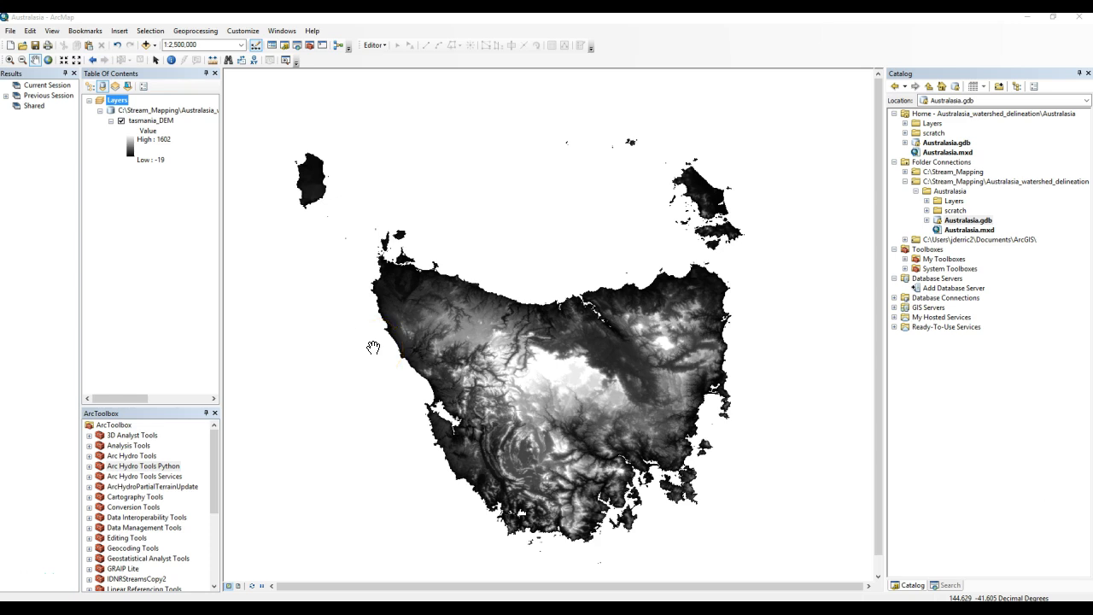
{"action": "key", "text": "ctrl+f"}
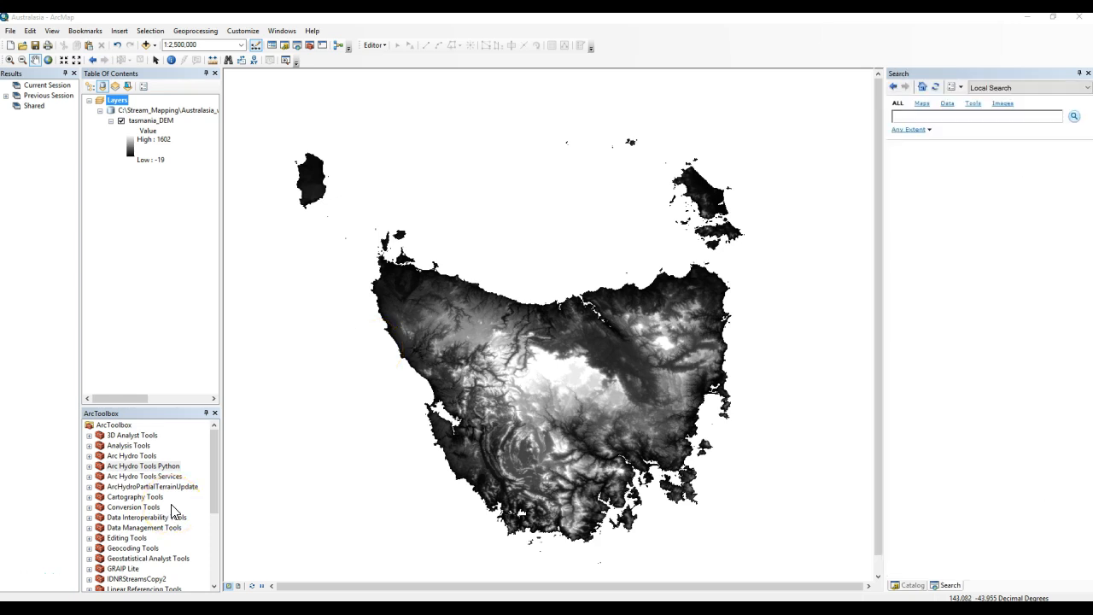
{"action": "scroll", "coordinate": [173, 511], "scroll_direction": "down", "scroll_amount": 1}
{"action": "scroll", "coordinate": [173, 510], "scroll_direction": "down", "scroll_amount": 3}
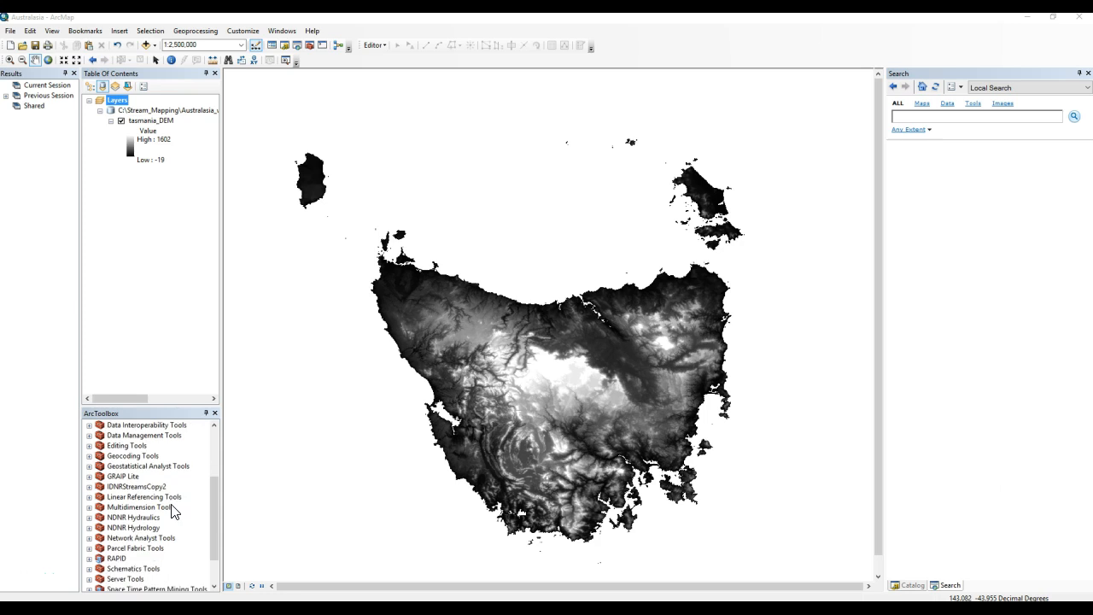
{"action": "left_click", "coordinate": [123, 537]}
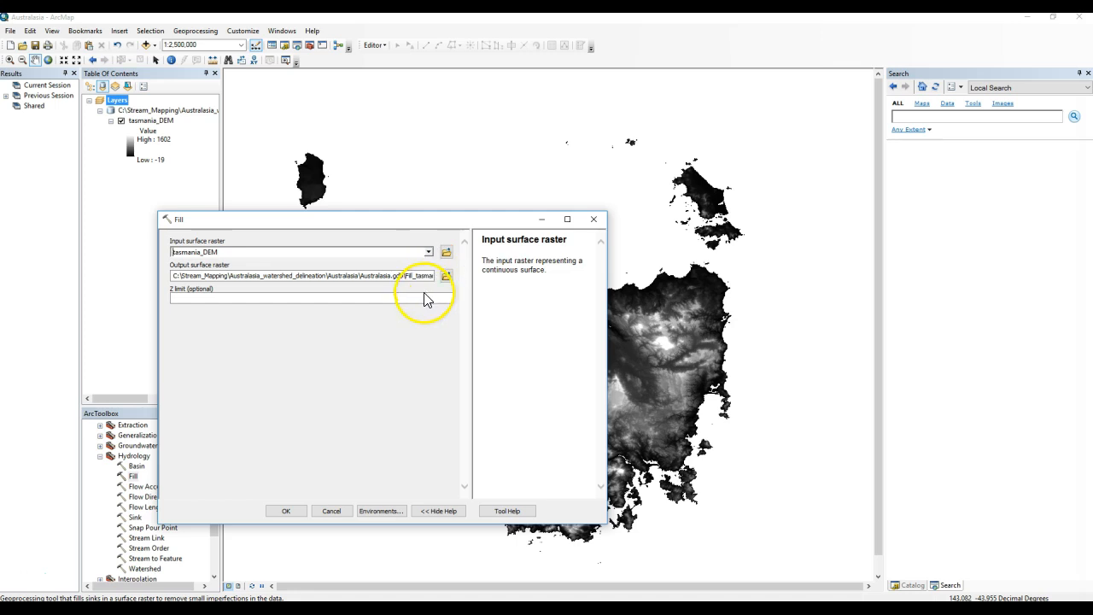
{"action": "left_click", "coordinate": [287, 511]}
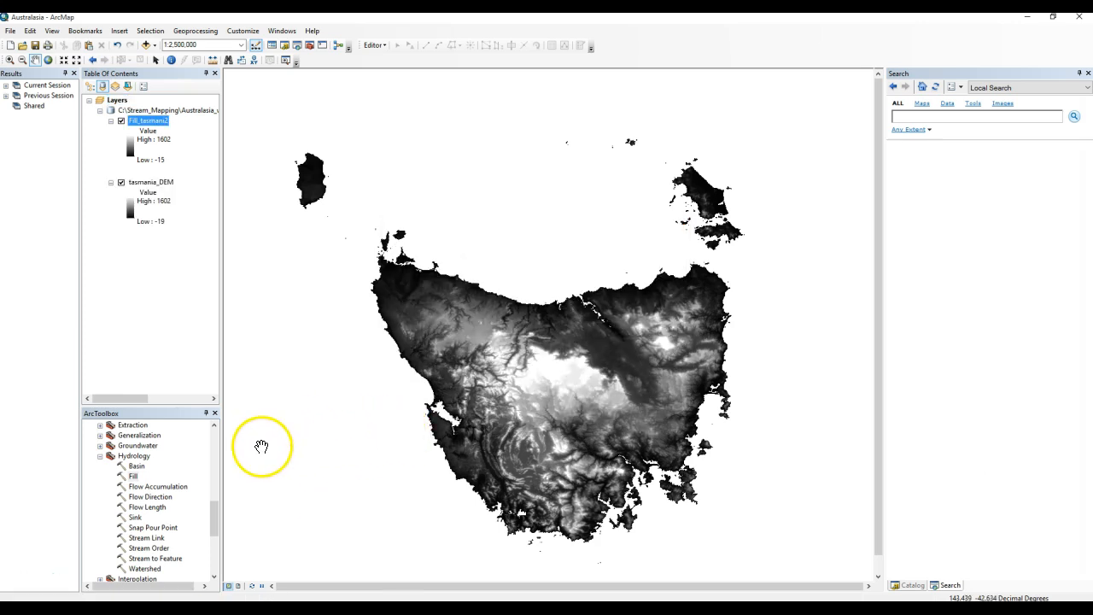
Run Flow Direction on Fill_tasmani2, naming the output raster tasmania_fdr.
{"action": "double_click", "coordinate": [157, 496]}
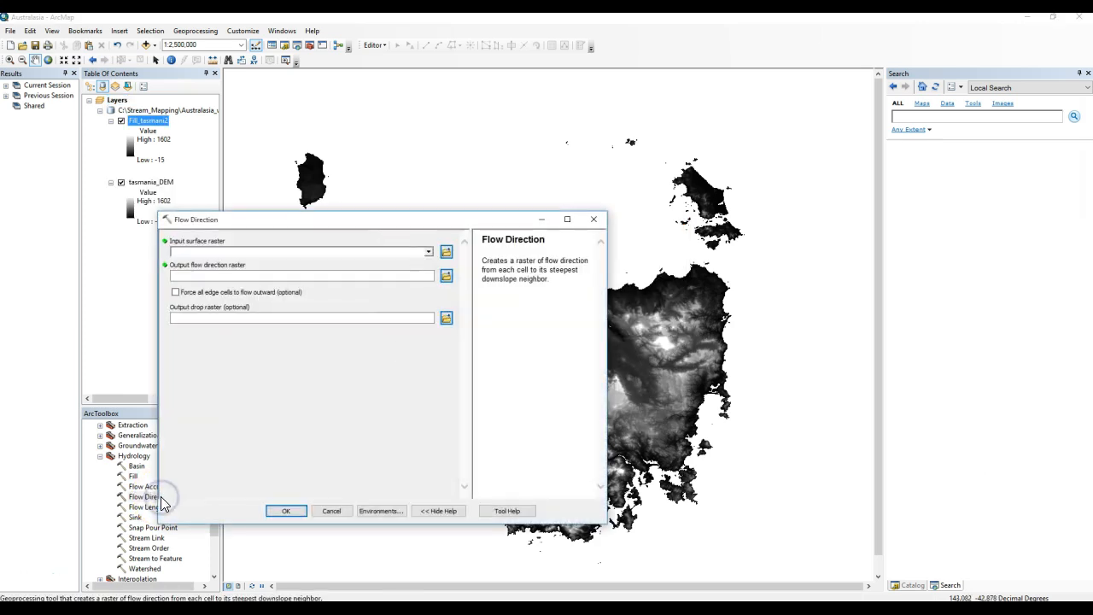
{"action": "left_click_drag", "start_coordinate": [416, 221], "coordinate": [514, 210]}
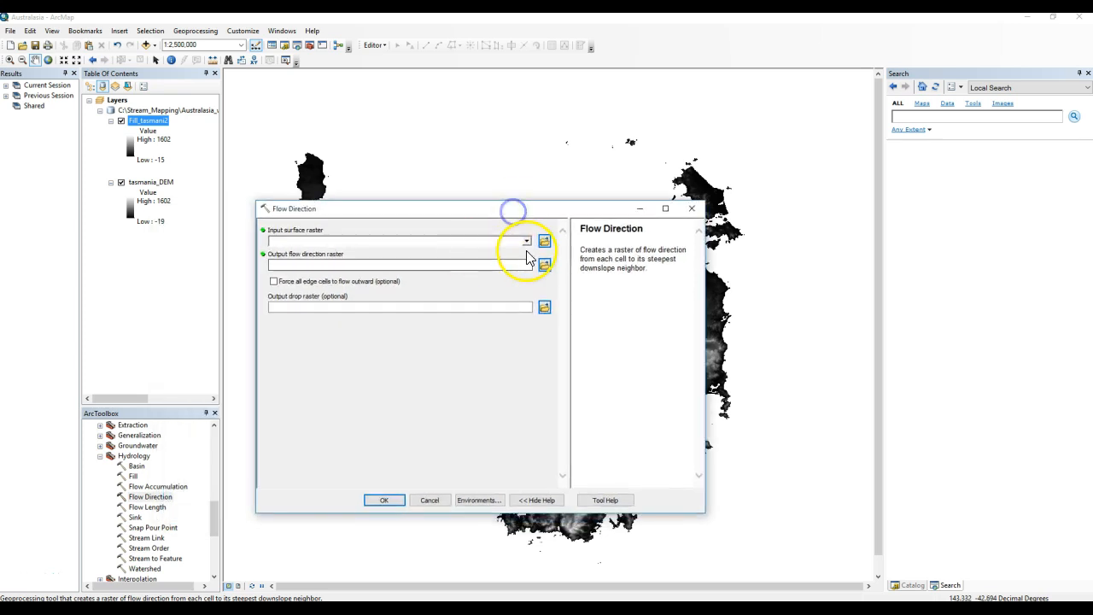
{"action": "left_click", "coordinate": [527, 241]}
{"action": "left_click", "coordinate": [317, 247]}
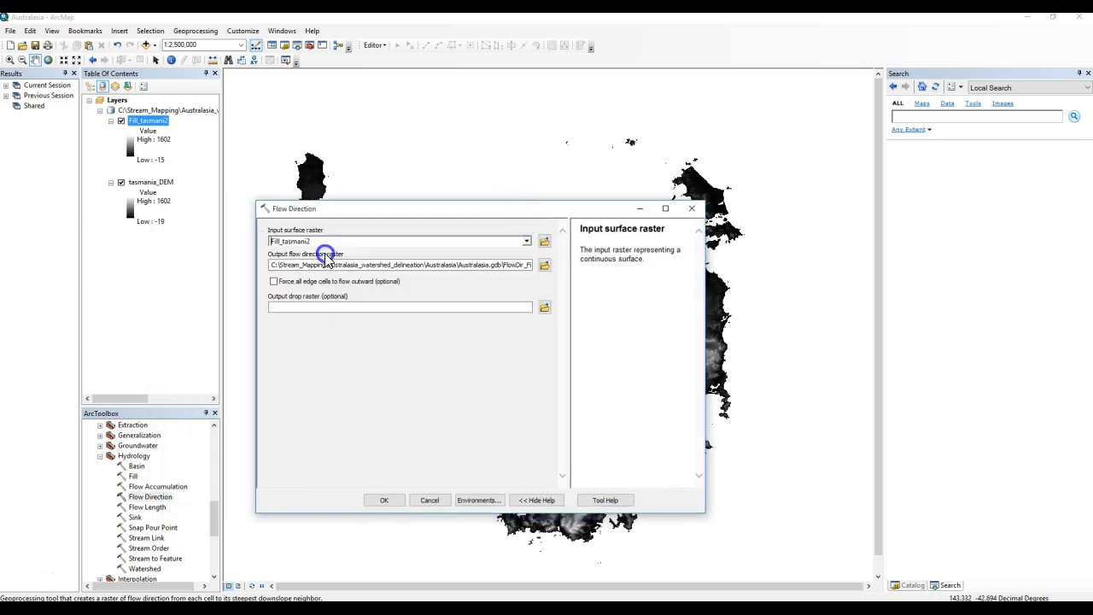
{"action": "double_click", "coordinate": [512, 264]}
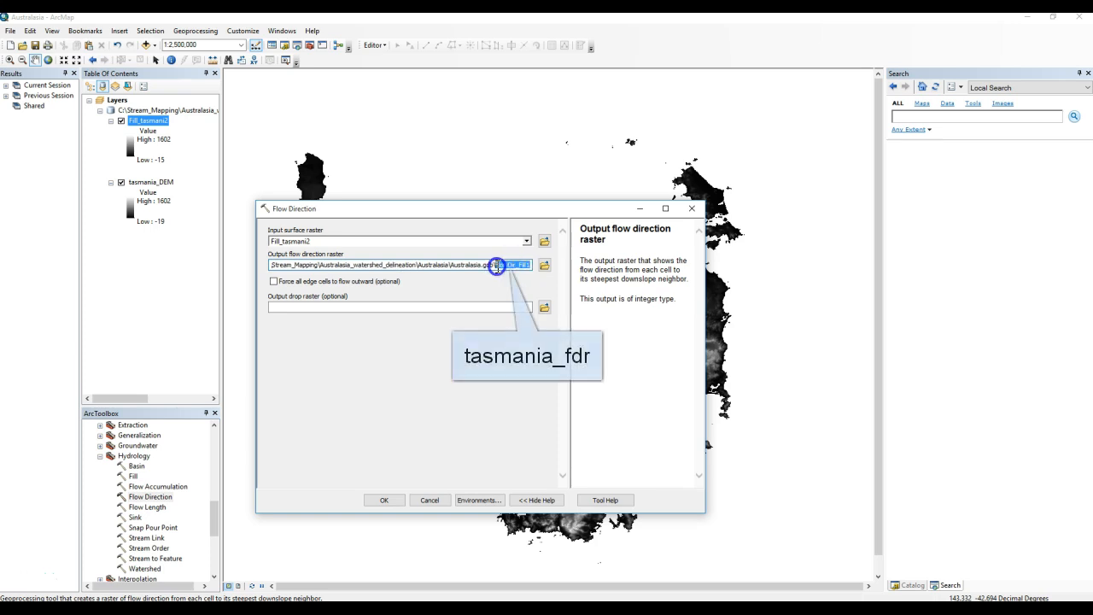
{"action": "type", "text": "tasman"}
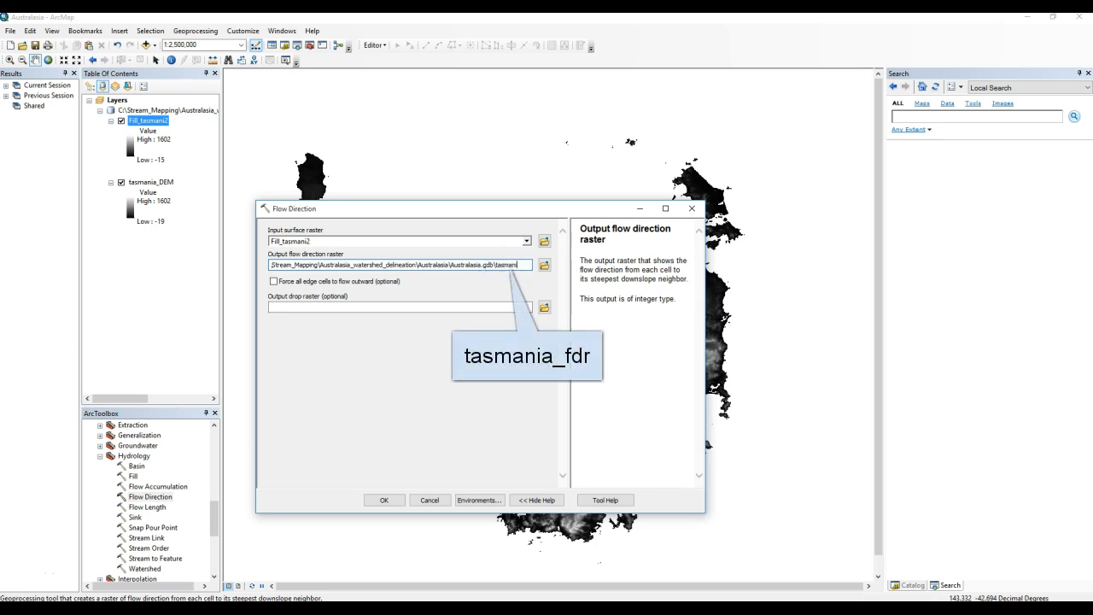
{"action": "type", "text": "ia_fdr"}
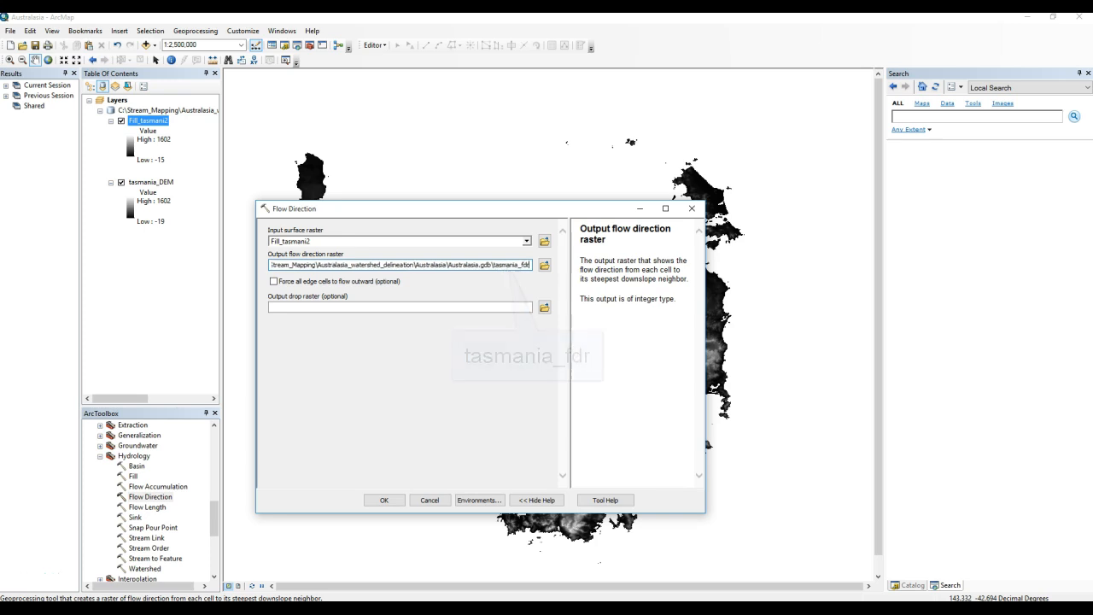
{"action": "left_click", "coordinate": [383, 499]}
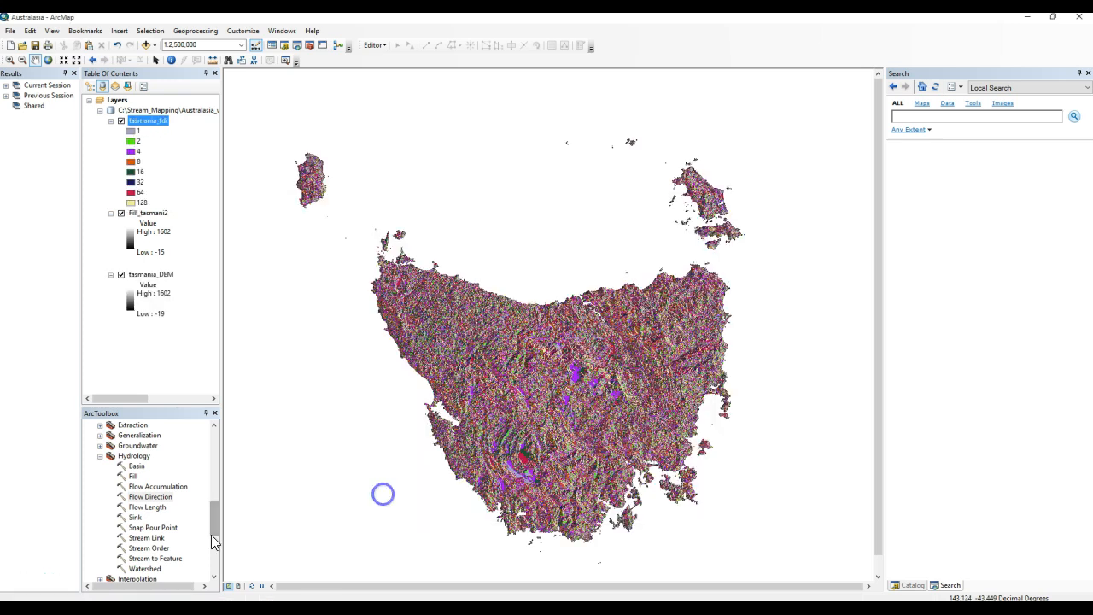
Run Flow Accumulation on tasmania_fdr, naming the output raster tasmania_fac.
{"action": "double_click", "coordinate": [166, 489]}
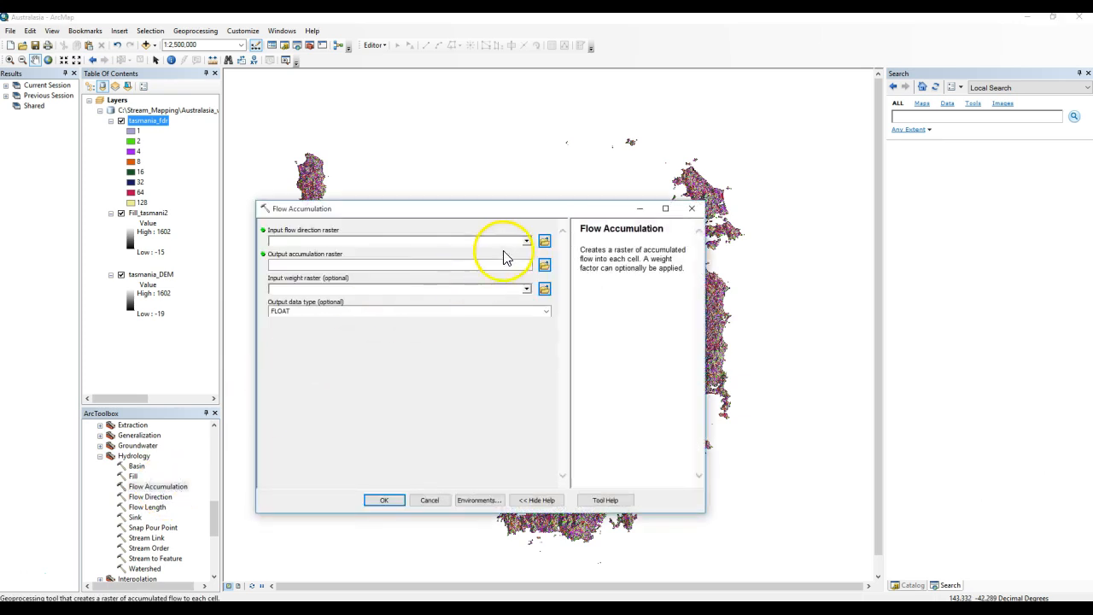
{"action": "left_click", "coordinate": [527, 241]}
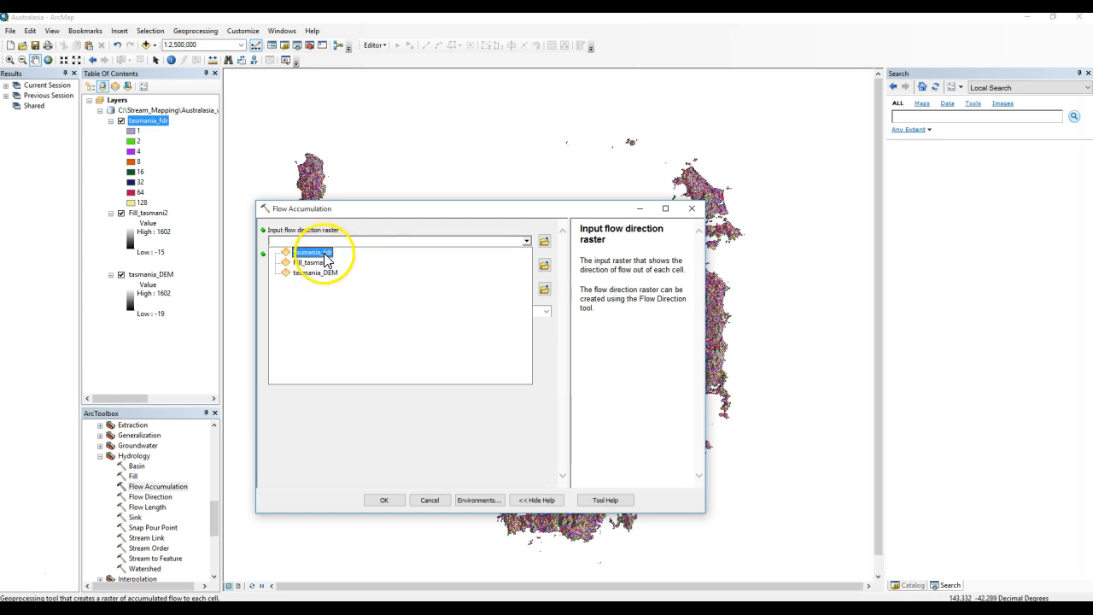
{"action": "left_click", "coordinate": [317, 252]}
{"action": "left_click_drag", "start_coordinate": [501, 264], "coordinate": [524, 263]}
{"action": "left_click", "coordinate": [529, 264]}
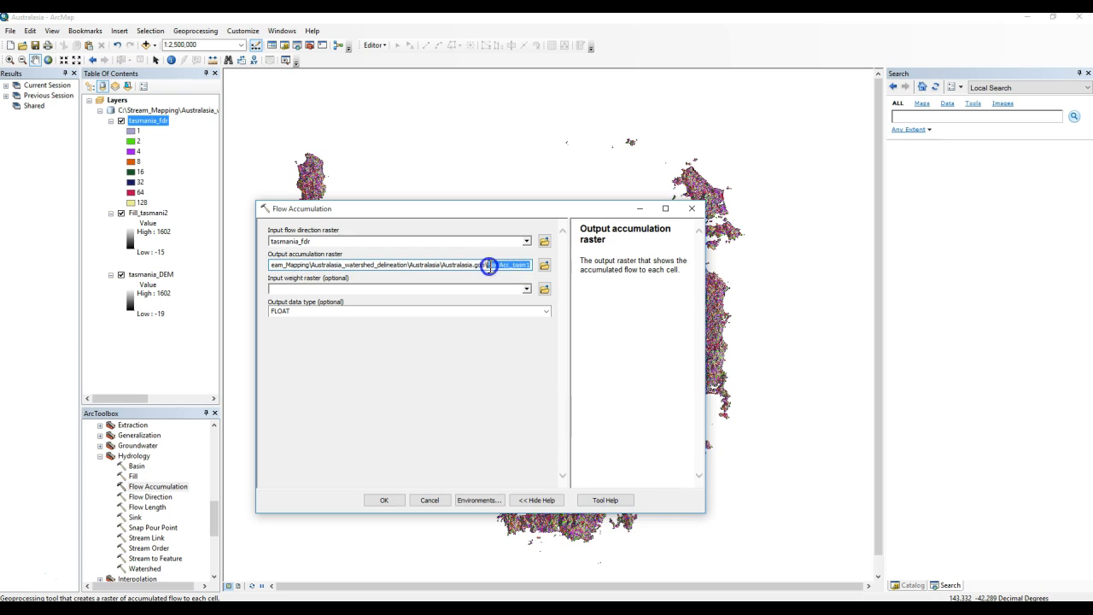
{"action": "type", "text": "tasma"}
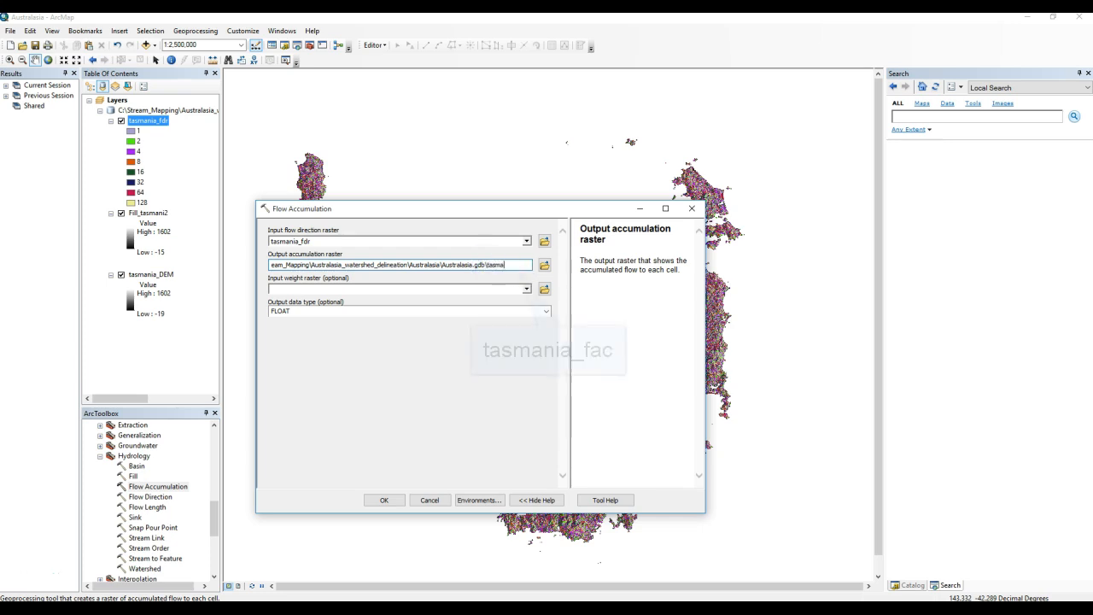
{"action": "type", "text": "nia_fac"}
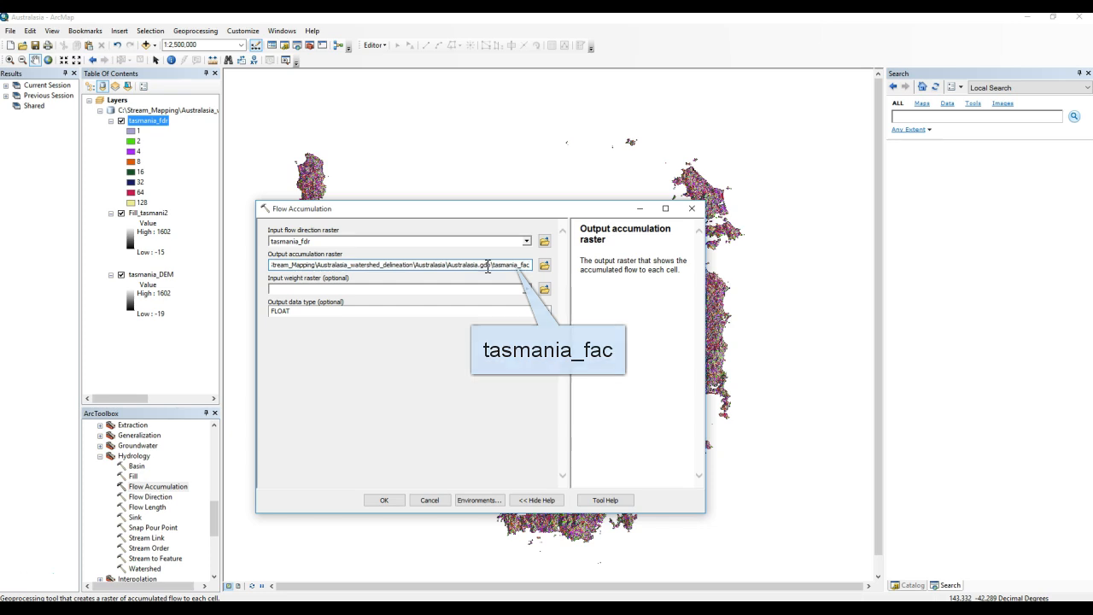
{"action": "left_click", "coordinate": [386, 500]}
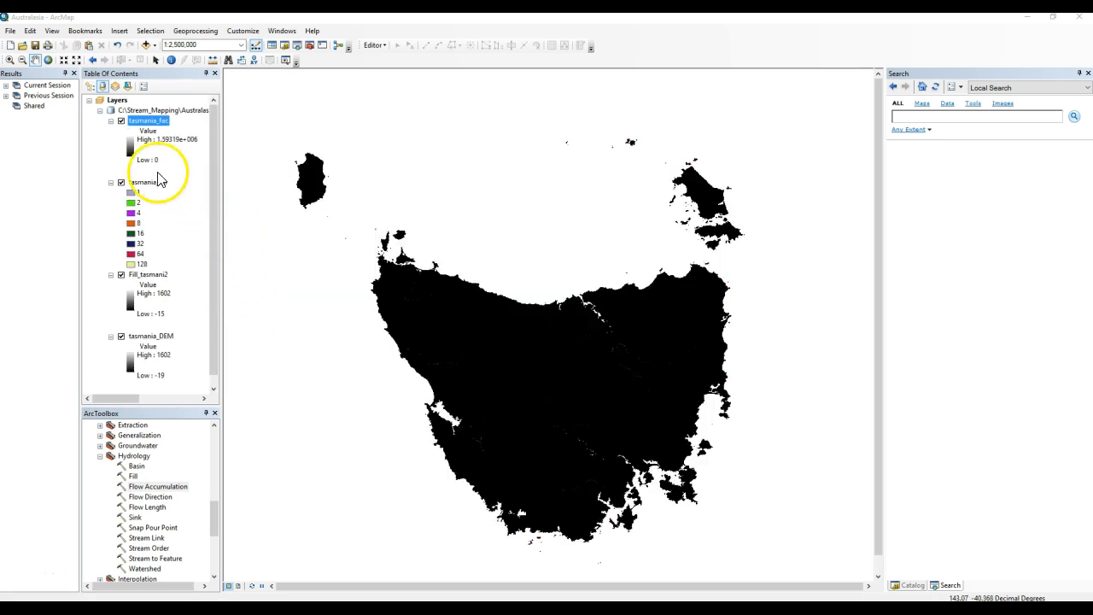
Apply a red-to-blue colour ramp to the tasmania_fac layer's symbology.
{"action": "left_click", "coordinate": [130, 150]}
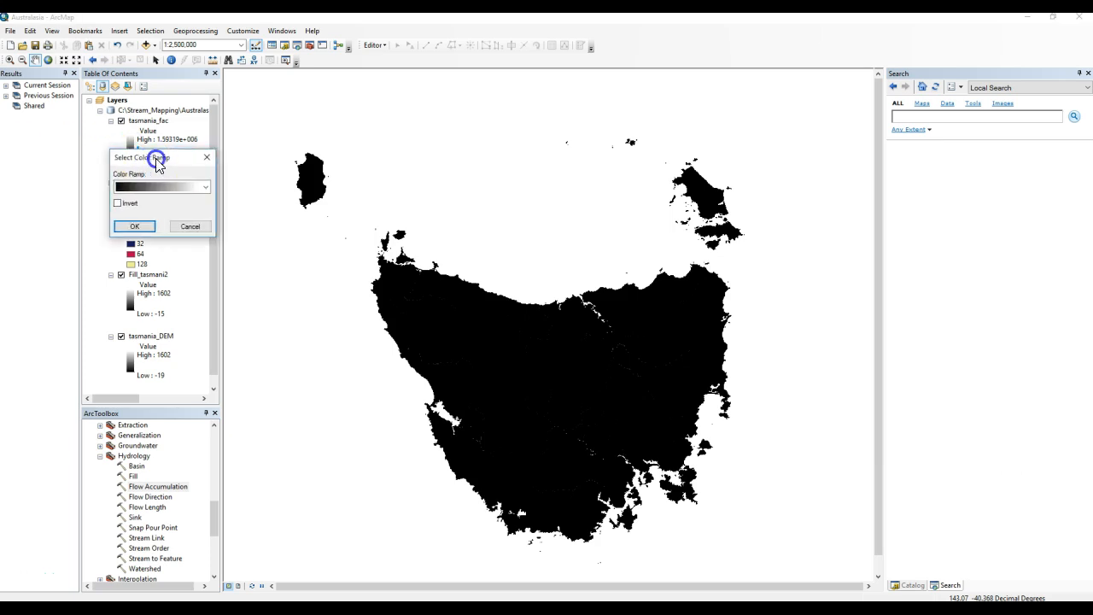
{"action": "left_click_drag", "start_coordinate": [159, 151], "coordinate": [210, 188]}
{"action": "left_click", "coordinate": [256, 220]}
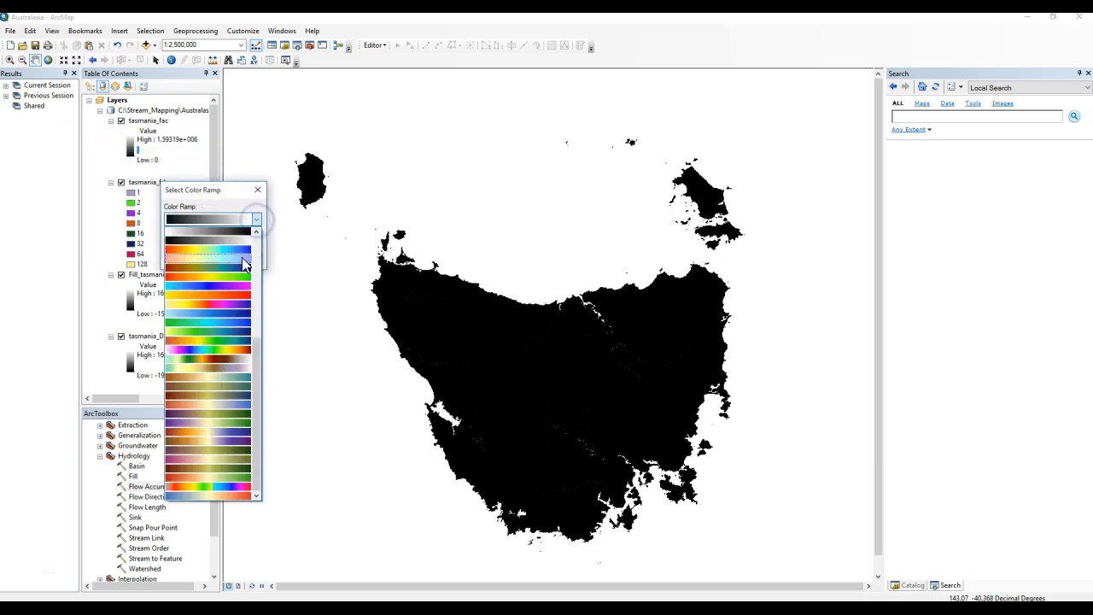
{"action": "left_click", "coordinate": [242, 249]}
{"action": "left_click", "coordinate": [193, 257]}
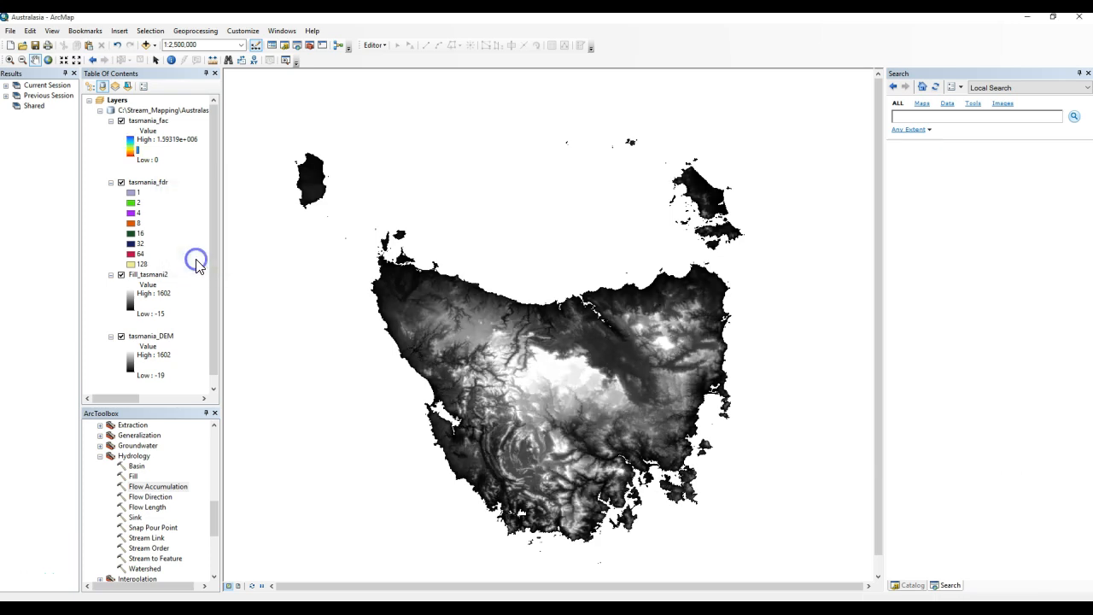
Hide the tasmania_fdr layer and set tasmania_fac's stretch to Minimum-Maximum using statistics from the current display extent.
{"action": "left_click", "coordinate": [120, 182]}
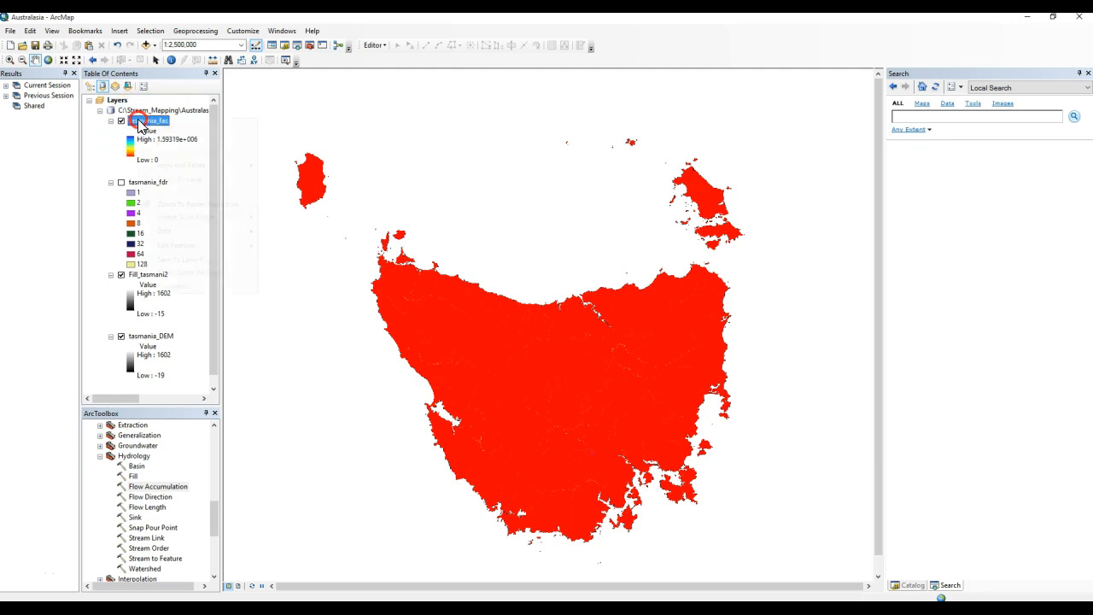
{"action": "right_click", "coordinate": [140, 121]}
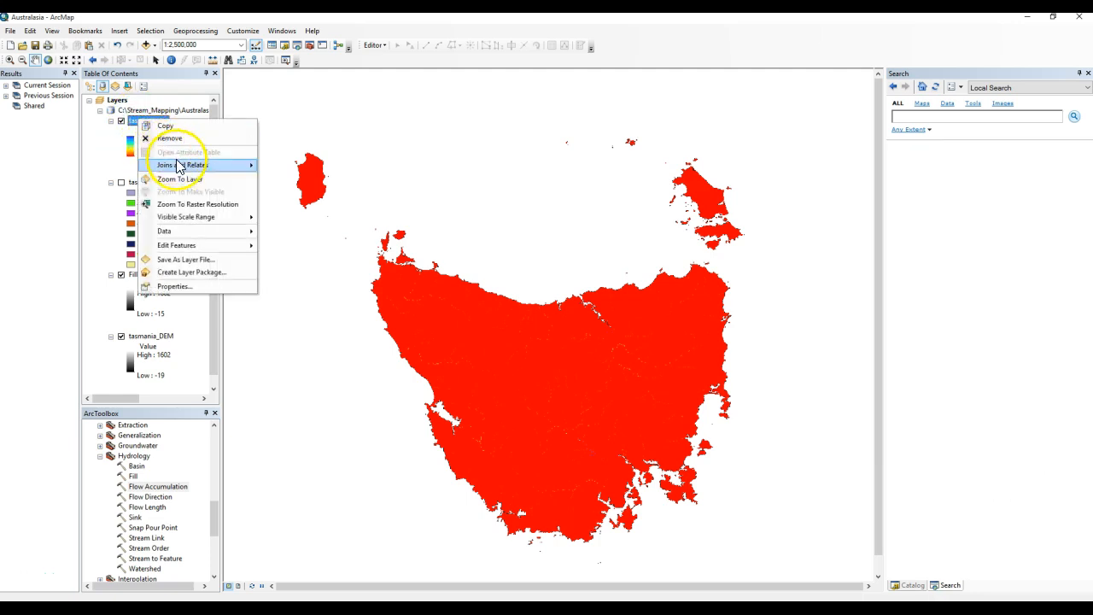
{"action": "mouse_move", "coordinate": [181, 170]}
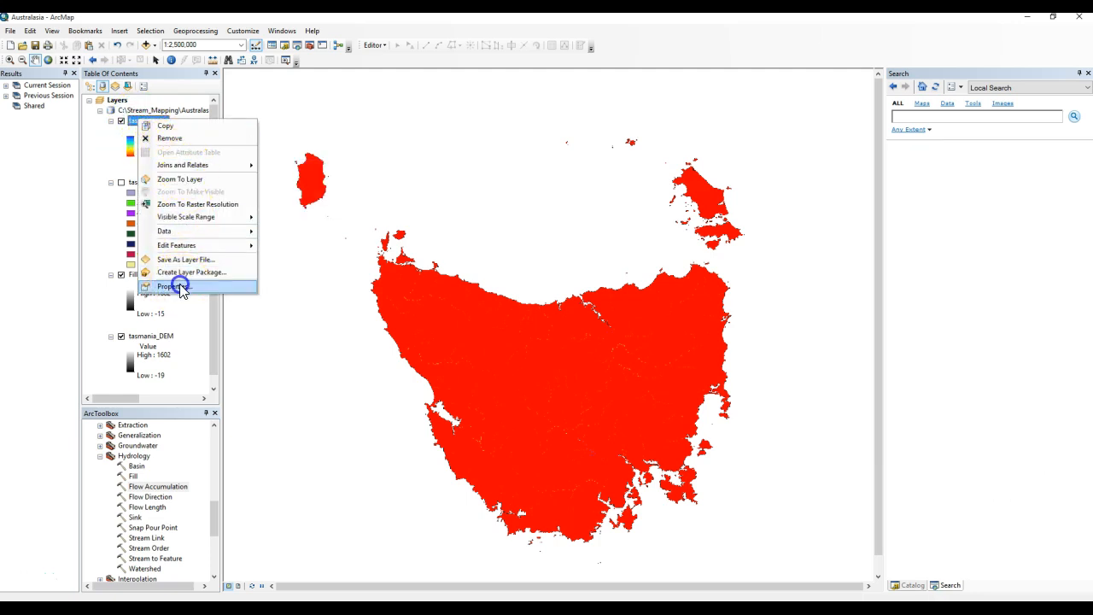
{"action": "left_click", "coordinate": [177, 286]}
{"action": "left_click", "coordinate": [328, 254]}
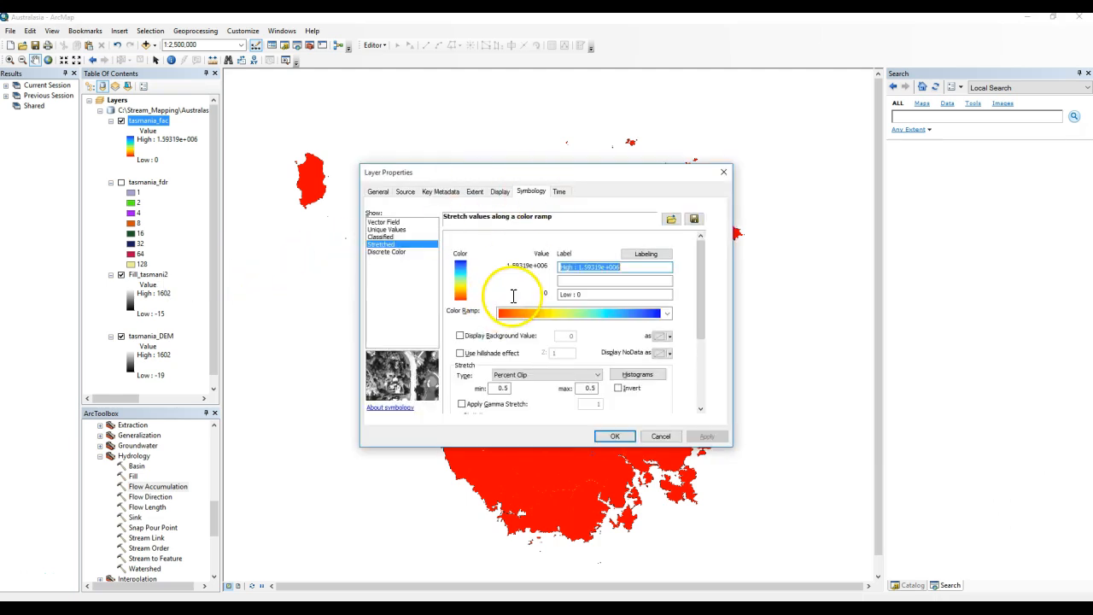
{"action": "left_click", "coordinate": [527, 373]}
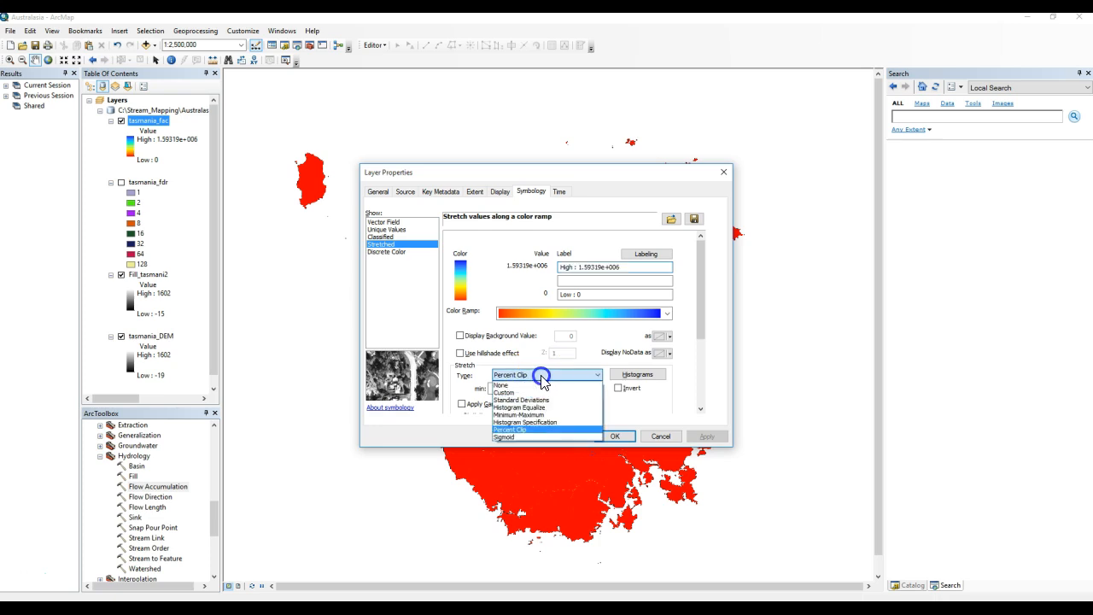
{"action": "left_click", "coordinate": [539, 420]}
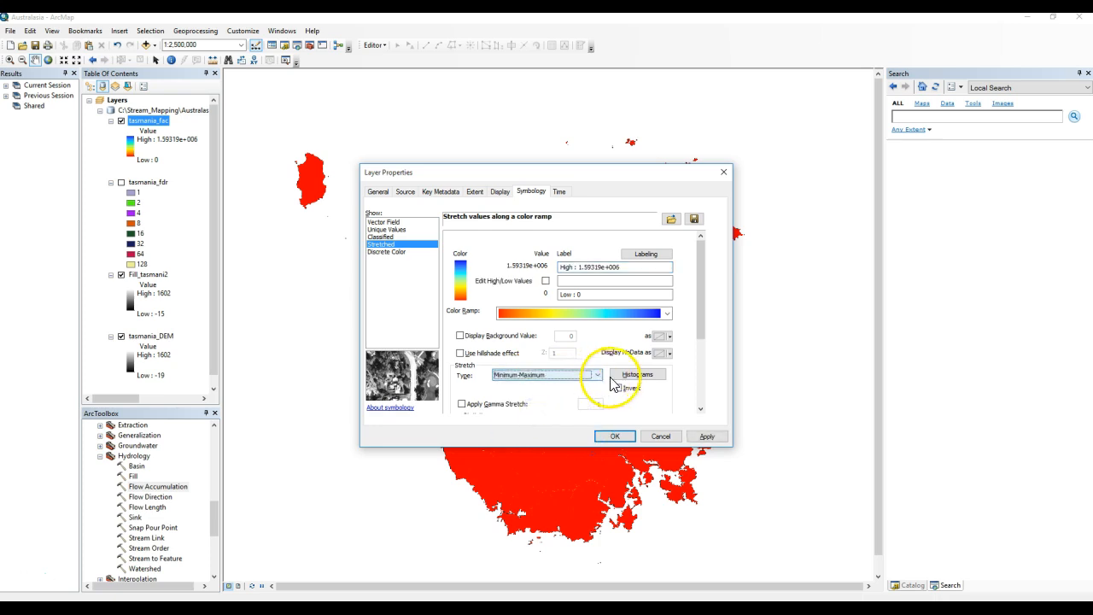
{"action": "left_click_drag", "start_coordinate": [698, 325], "coordinate": [698, 412]}
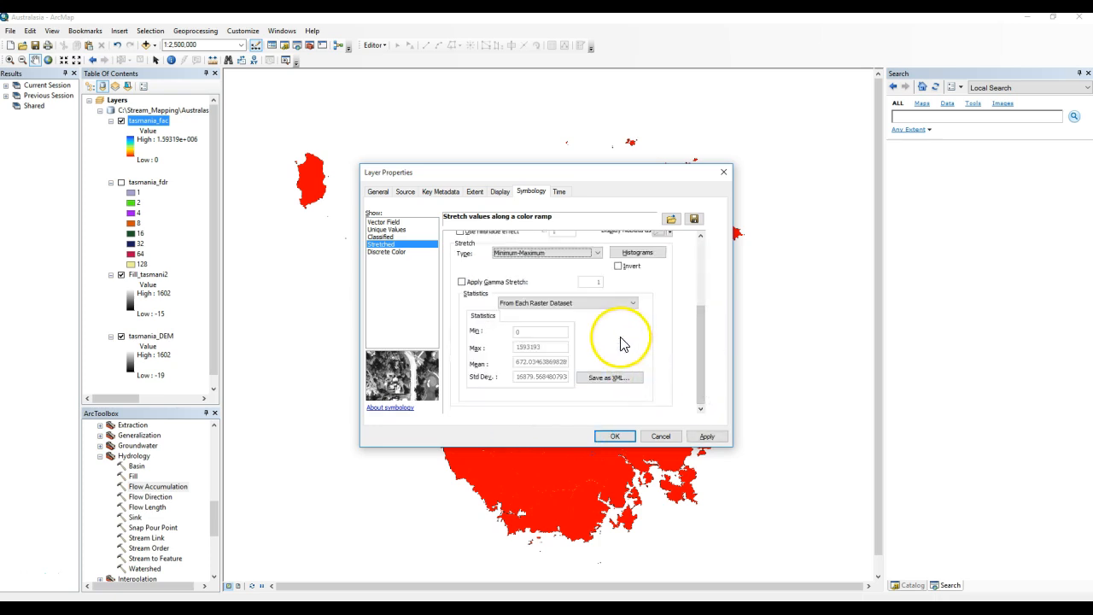
{"action": "left_click", "coordinate": [577, 313]}
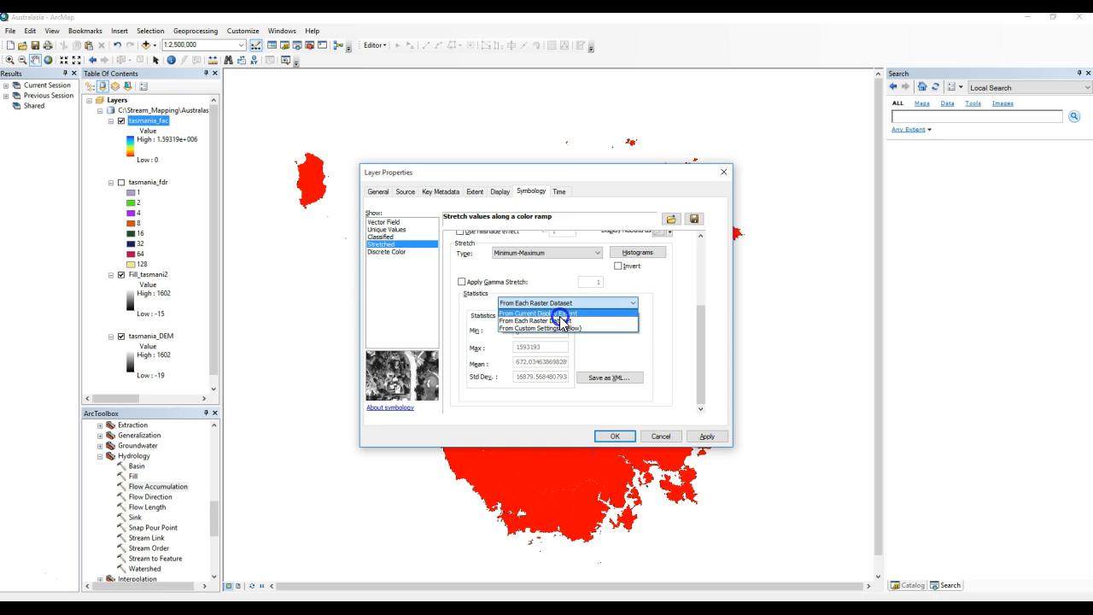
{"action": "left_click", "coordinate": [547, 314]}
{"action": "left_click", "coordinate": [608, 433]}
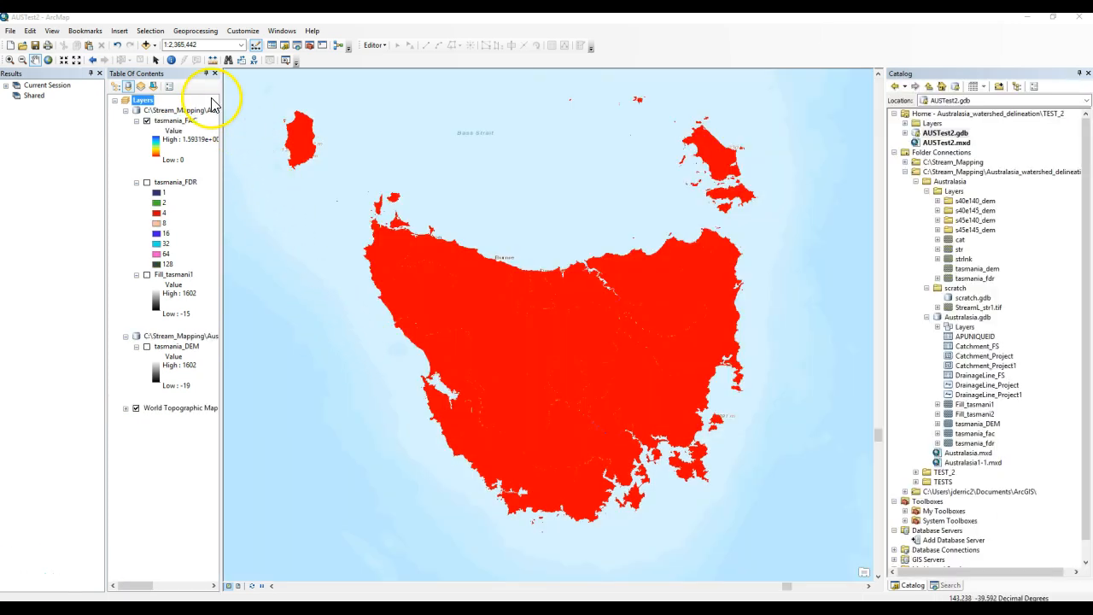
{"action": "left_click", "coordinate": [155, 44]}
{"action": "left_click", "coordinate": [165, 71]}
{"action": "left_click", "coordinate": [432, 358]}
{"action": "double_click", "coordinate": [432, 353]}
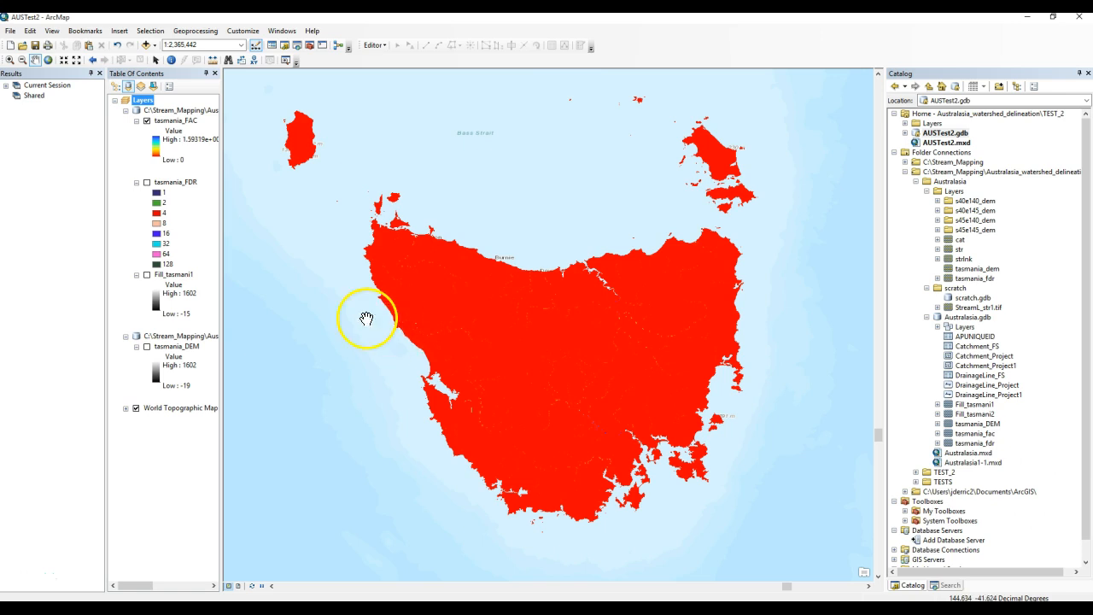
Set the tasmania_FAC layer's display transparency to 25%.
{"action": "right_click", "coordinate": [162, 121]}
{"action": "left_click", "coordinate": [194, 289]}
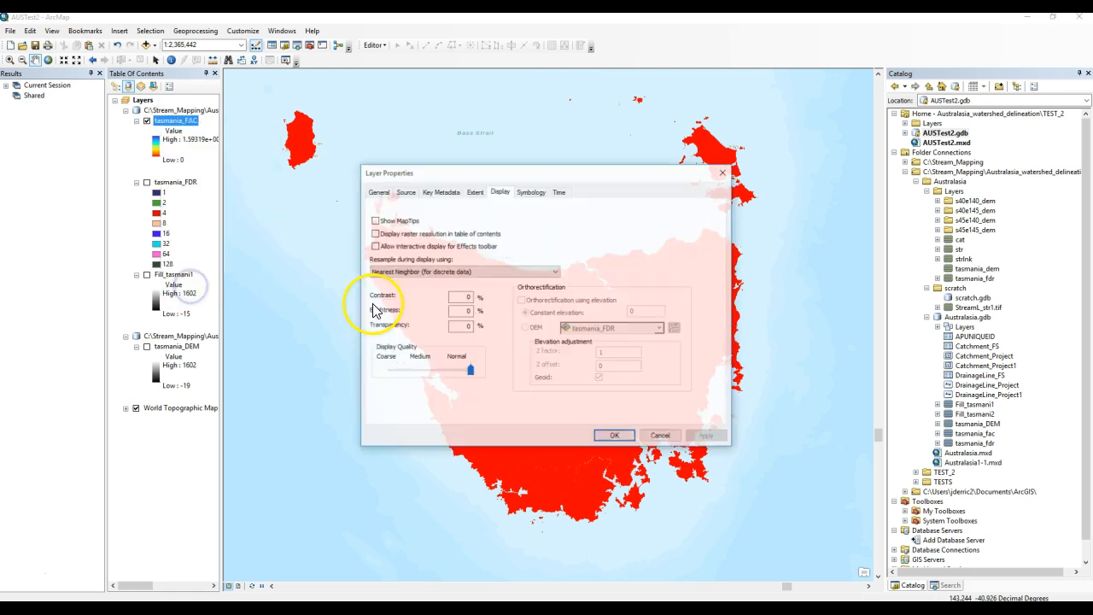
{"action": "left_click", "coordinate": [470, 327]}
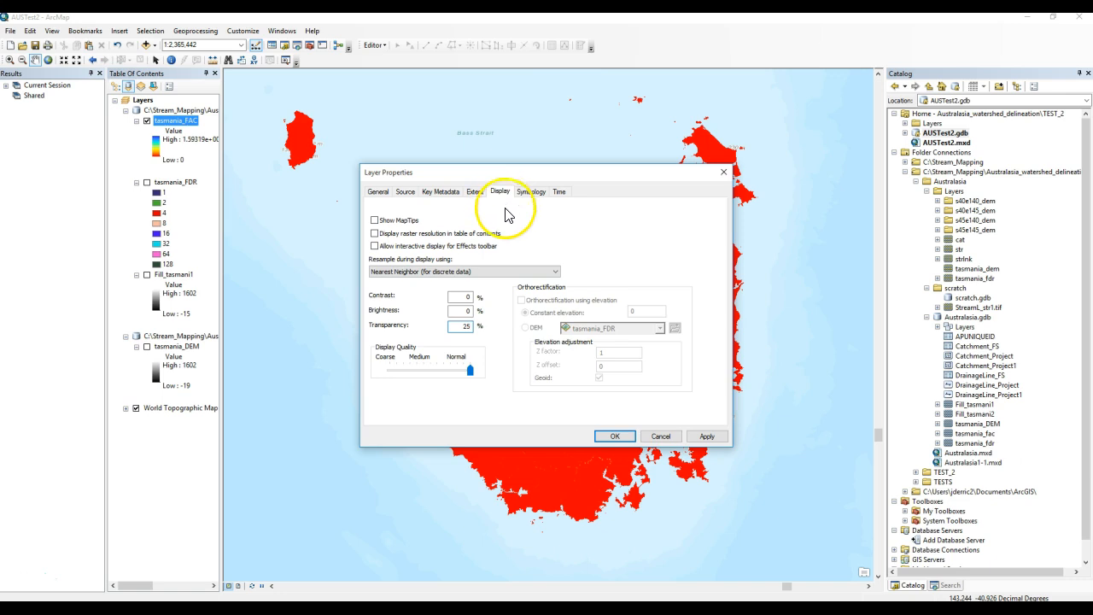
{"action": "left_click", "coordinate": [614, 438]}
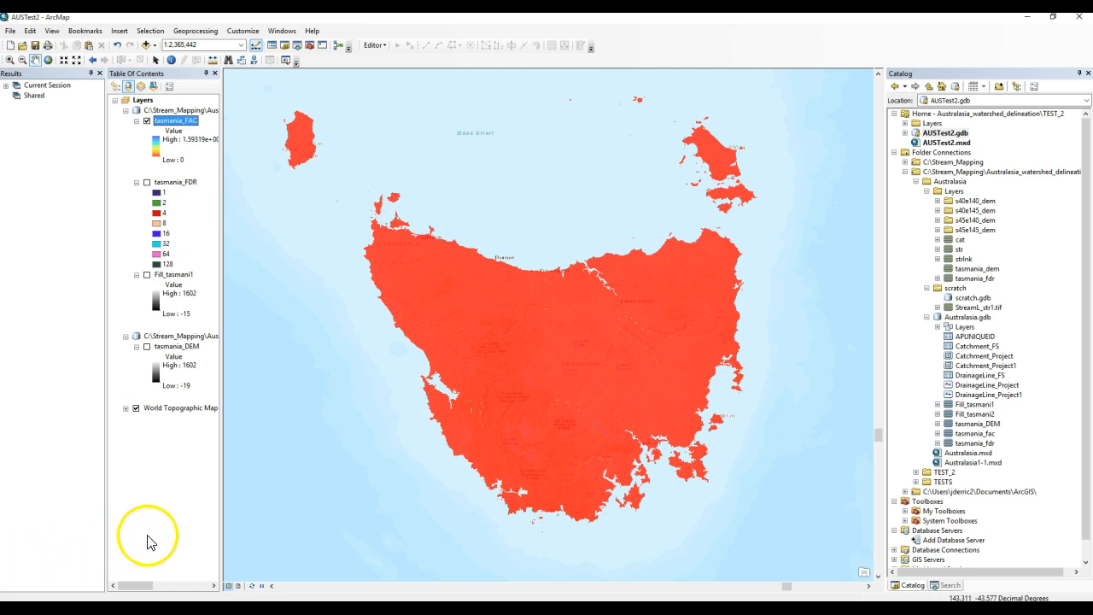
{"action": "left_click", "coordinate": [481, 500]}
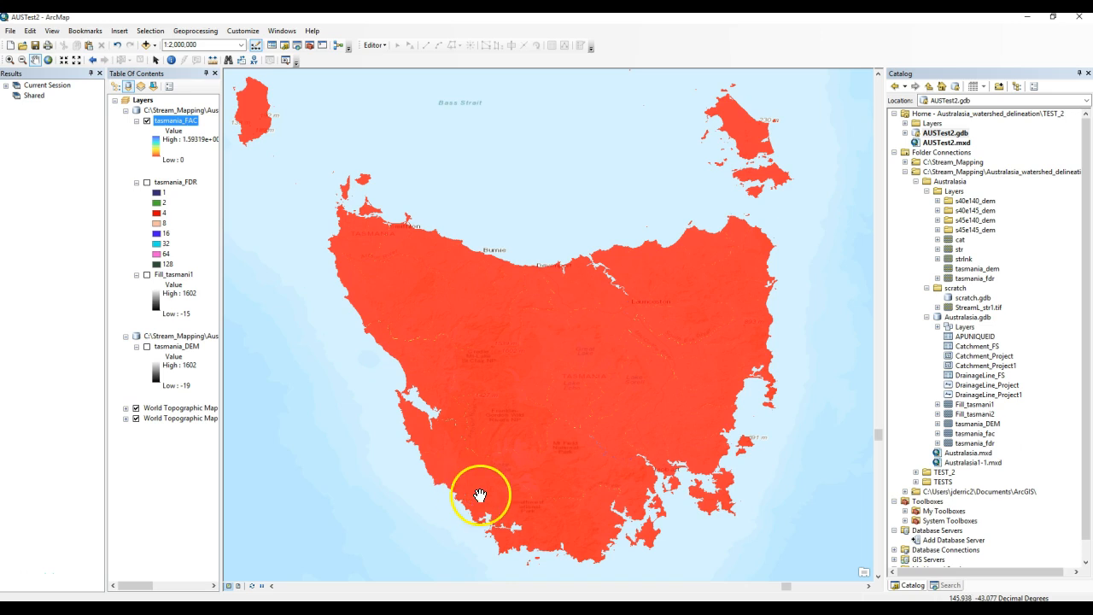
{"action": "left_click", "coordinate": [665, 421]}
{"action": "left_click", "coordinate": [666, 422]}
Open the Arc Hydro Tools Python tool Dendritic Terrain with Unknown Stream Location - No Fdr and Fac.
{"action": "left_click", "coordinate": [131, 570]}
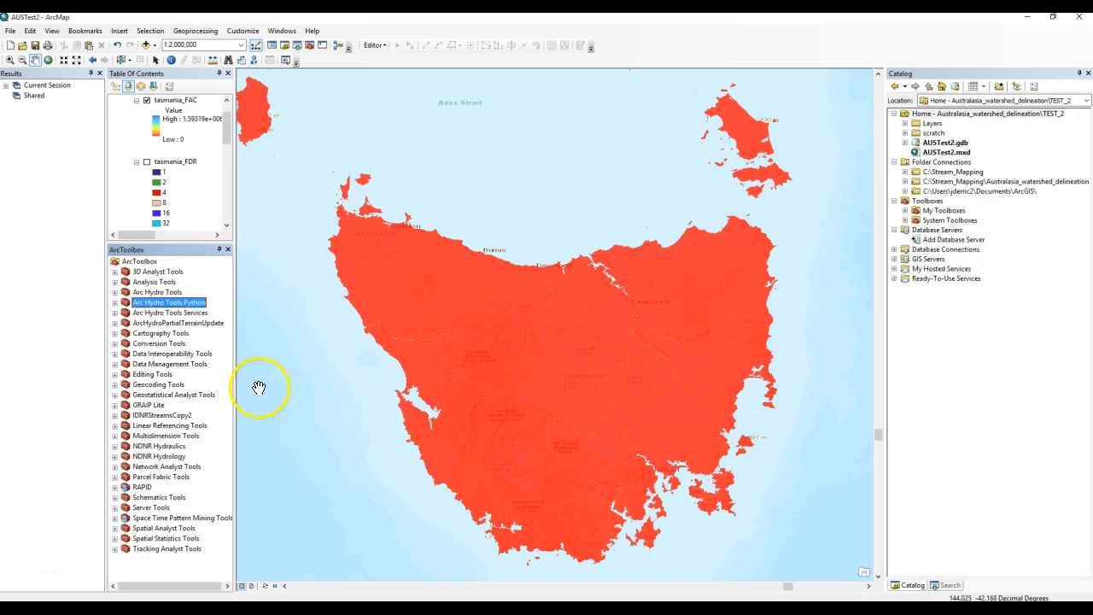
{"action": "left_click", "coordinate": [126, 303]}
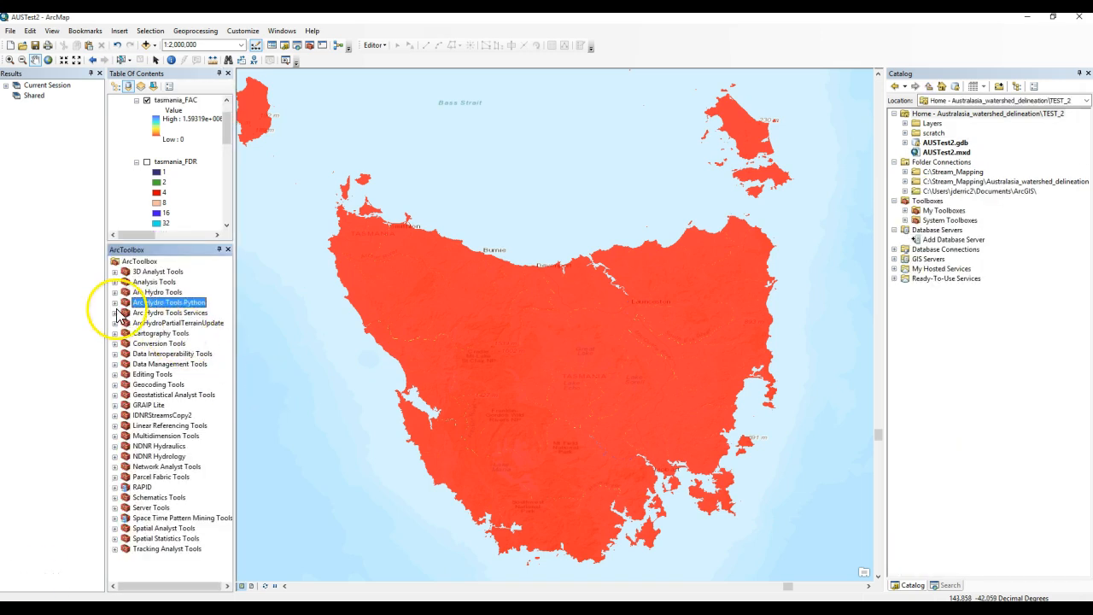
{"action": "left_click", "coordinate": [114, 302]}
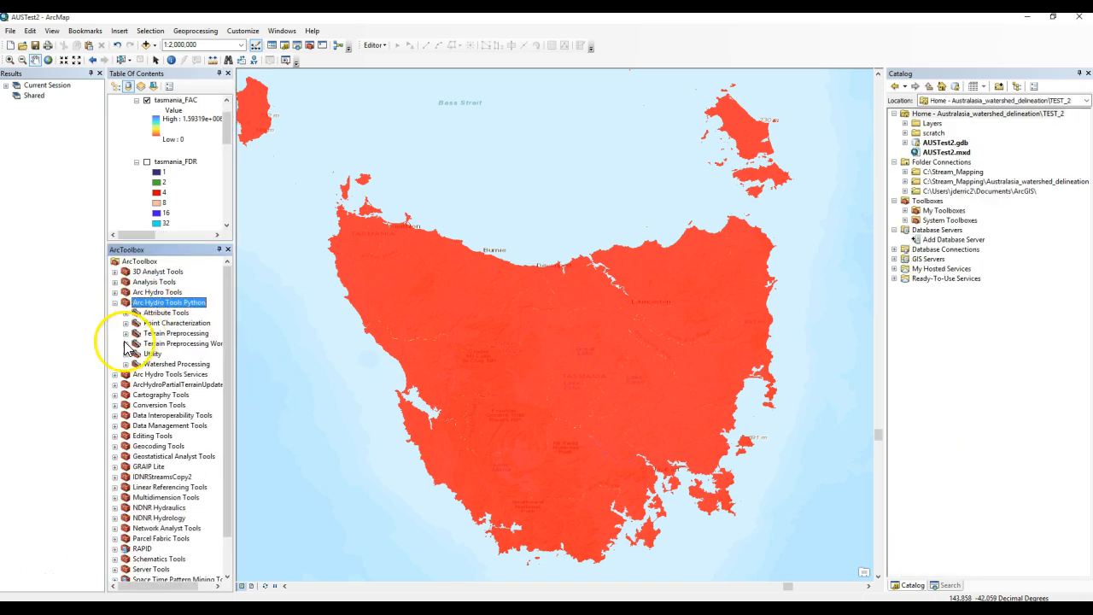
{"action": "left_click", "coordinate": [125, 344]}
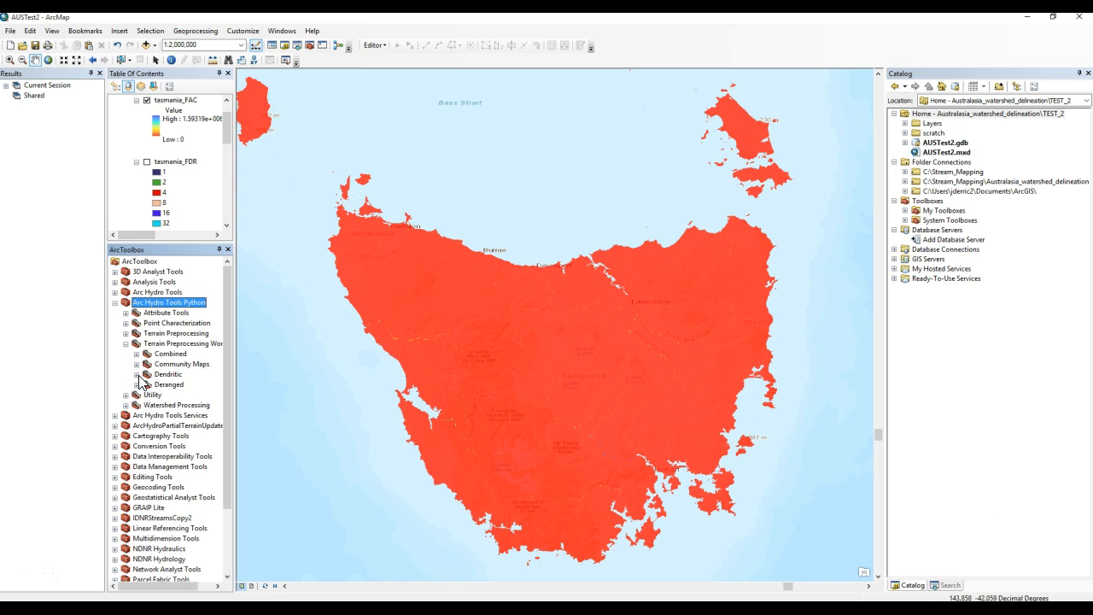
{"action": "left_click", "coordinate": [137, 374]}
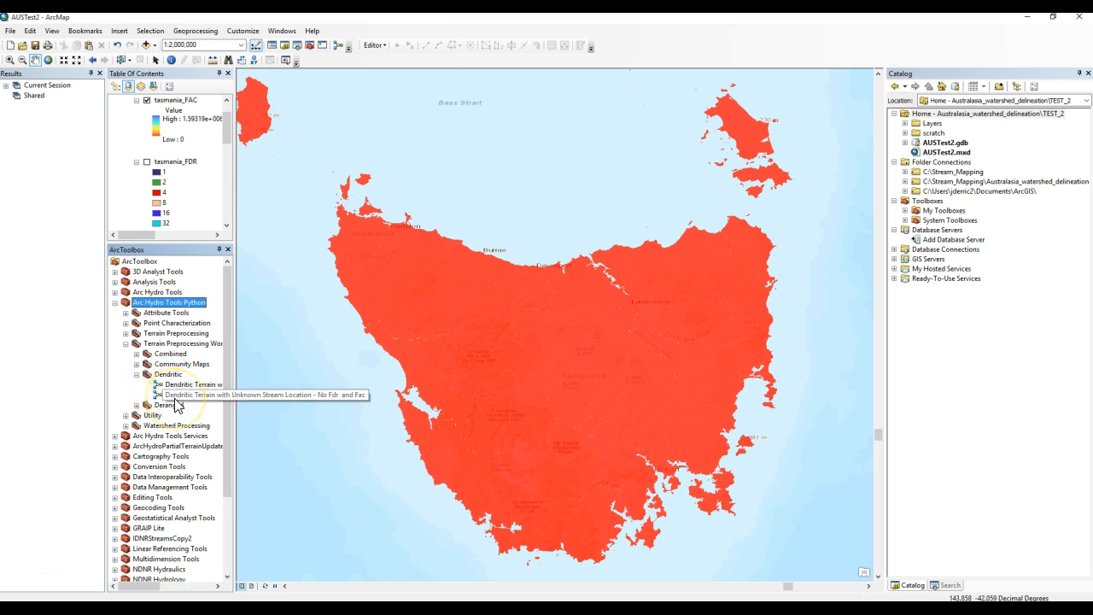
{"action": "double_click", "coordinate": [175, 396]}
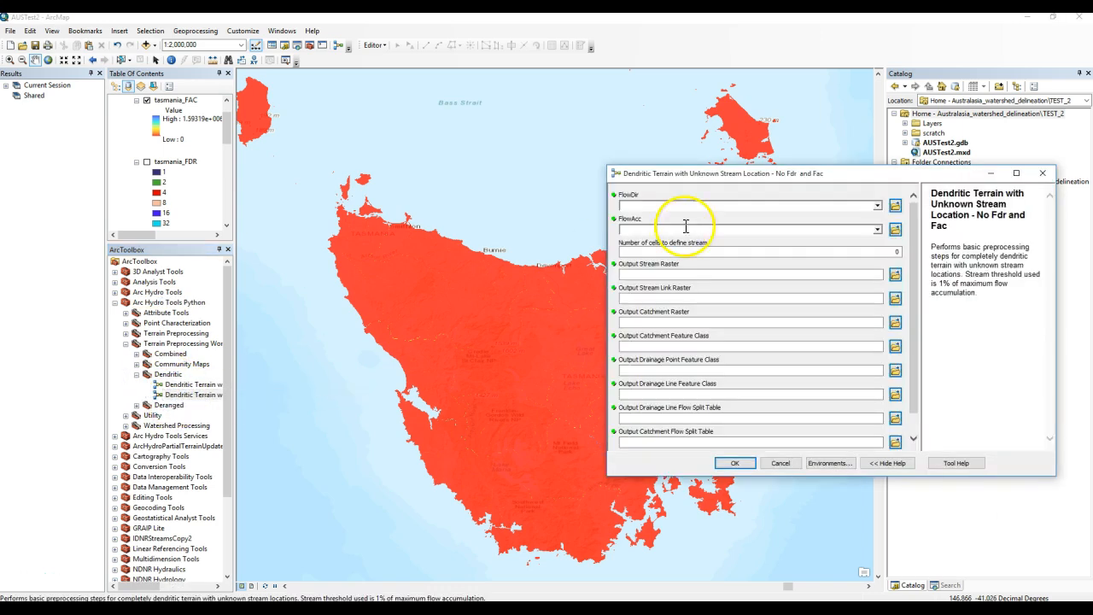
Set the tool's FlowDir input to tasmania_FDR and FlowAcc input to tasmania_FAC.
{"action": "left_click_drag", "start_coordinate": [753, 175], "coordinate": [632, 182]}
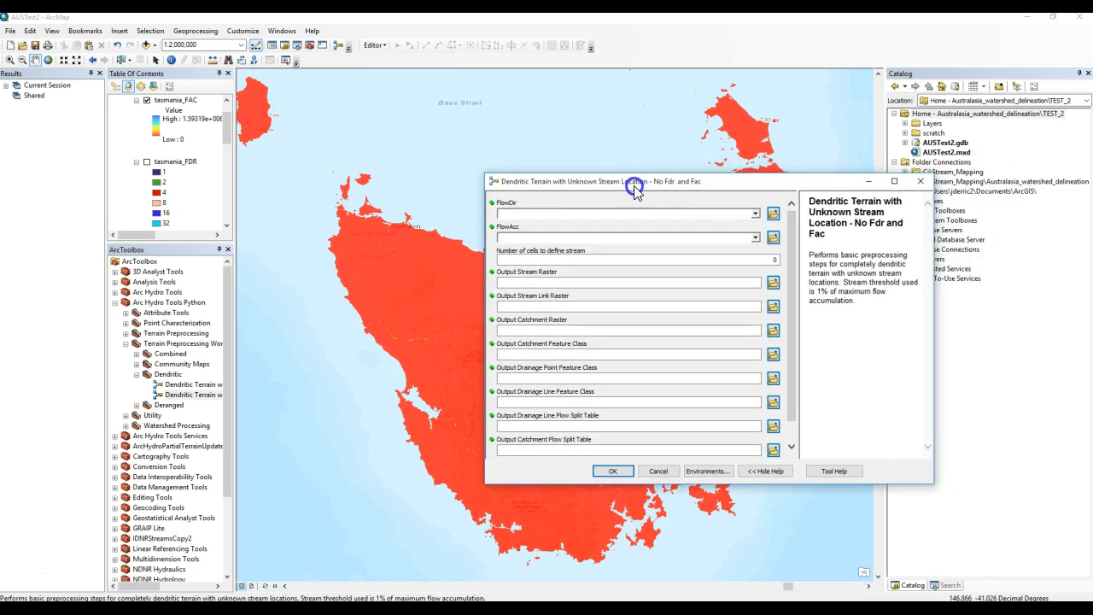
{"action": "left_click", "coordinate": [721, 233]}
{"action": "left_click", "coordinate": [755, 213]}
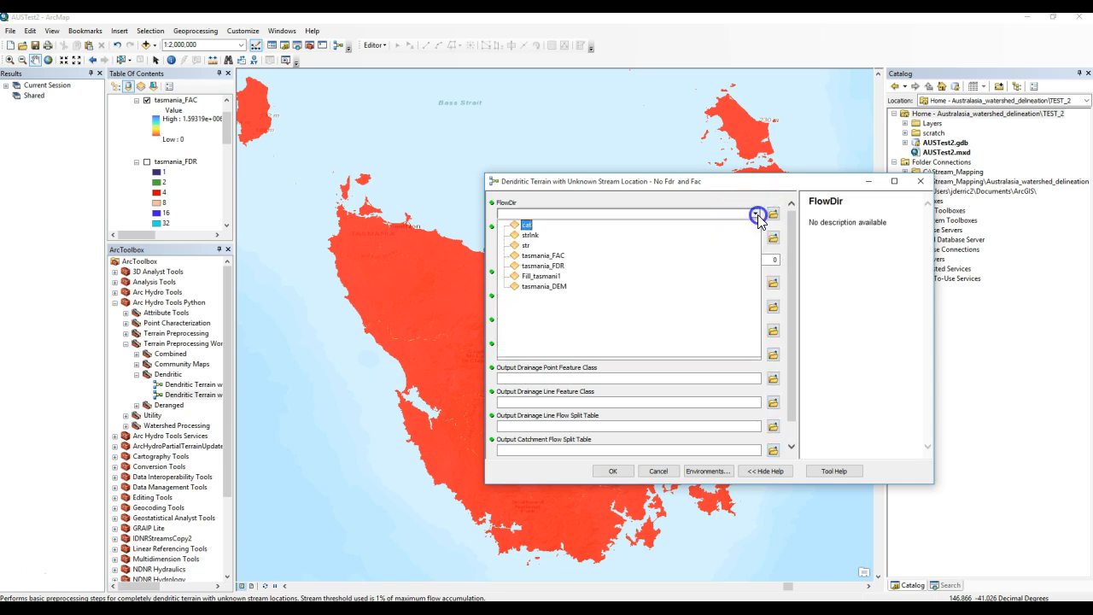
{"action": "left_click", "coordinate": [561, 274]}
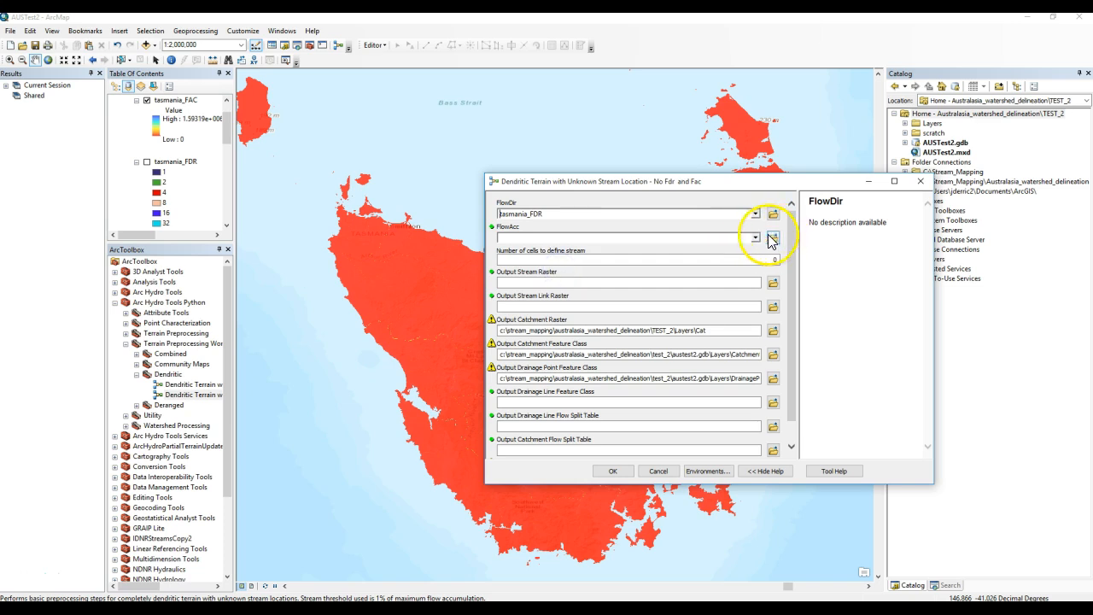
{"action": "left_click", "coordinate": [755, 238]}
{"action": "left_click", "coordinate": [561, 280]}
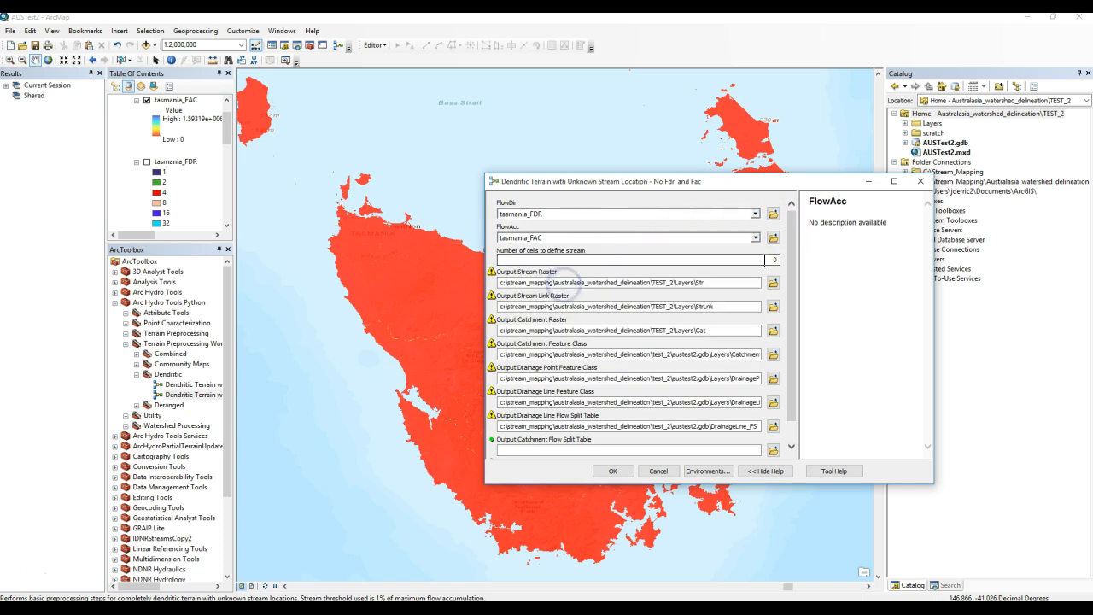
Identify flow accumulation cell values along streams on the map to choose a stream threshold.
{"action": "left_click_drag", "start_coordinate": [784, 183], "coordinate": [898, 111]}
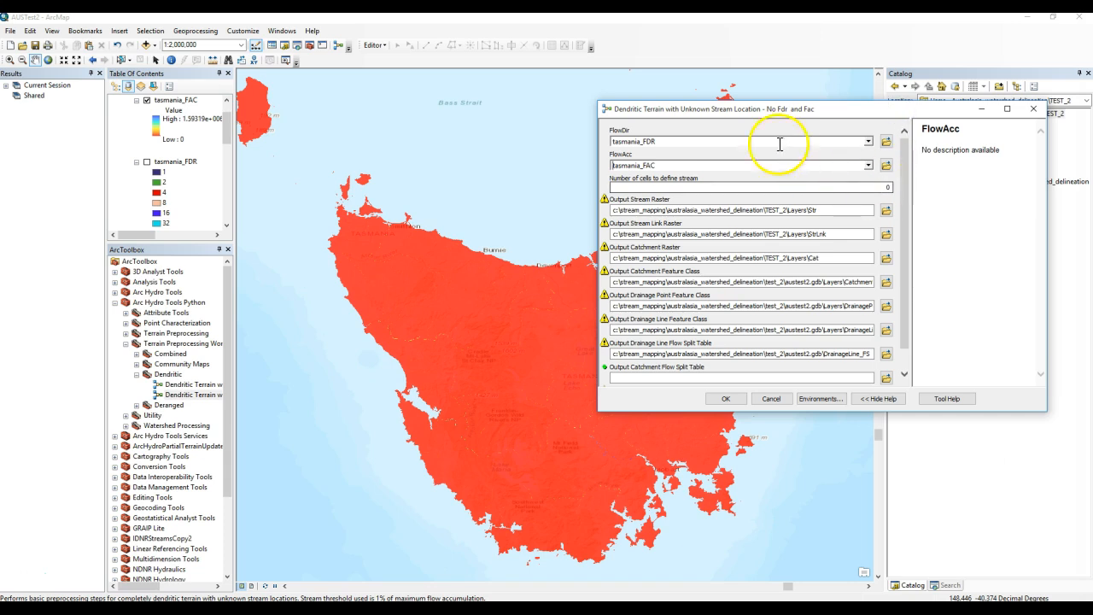
{"action": "left_click", "coordinate": [170, 59]}
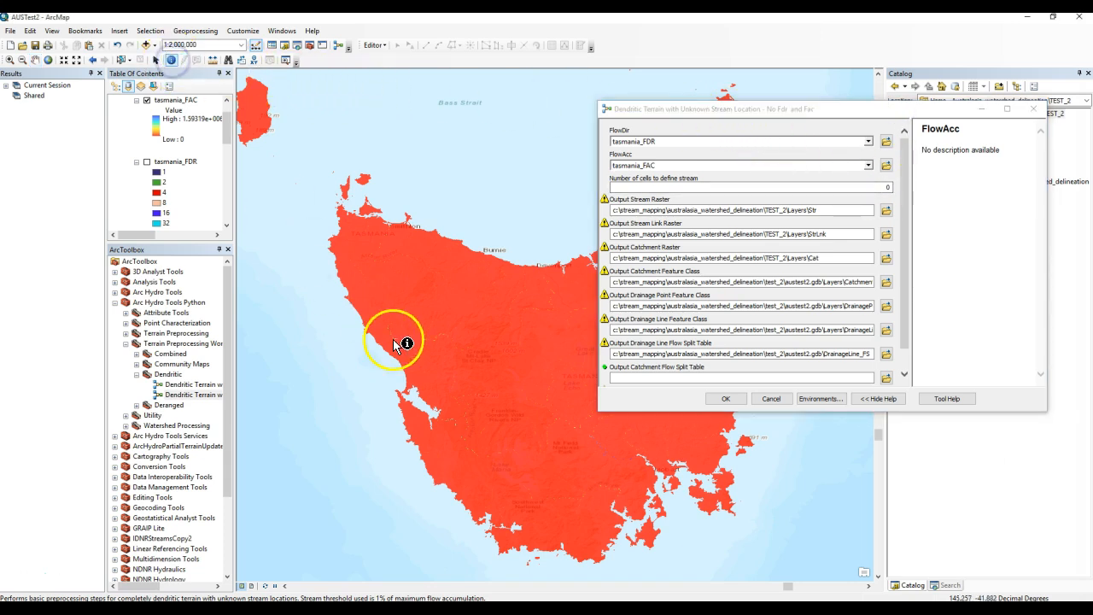
{"action": "scroll", "coordinate": [571, 427], "scroll_direction": "down", "scroll_amount": 5}
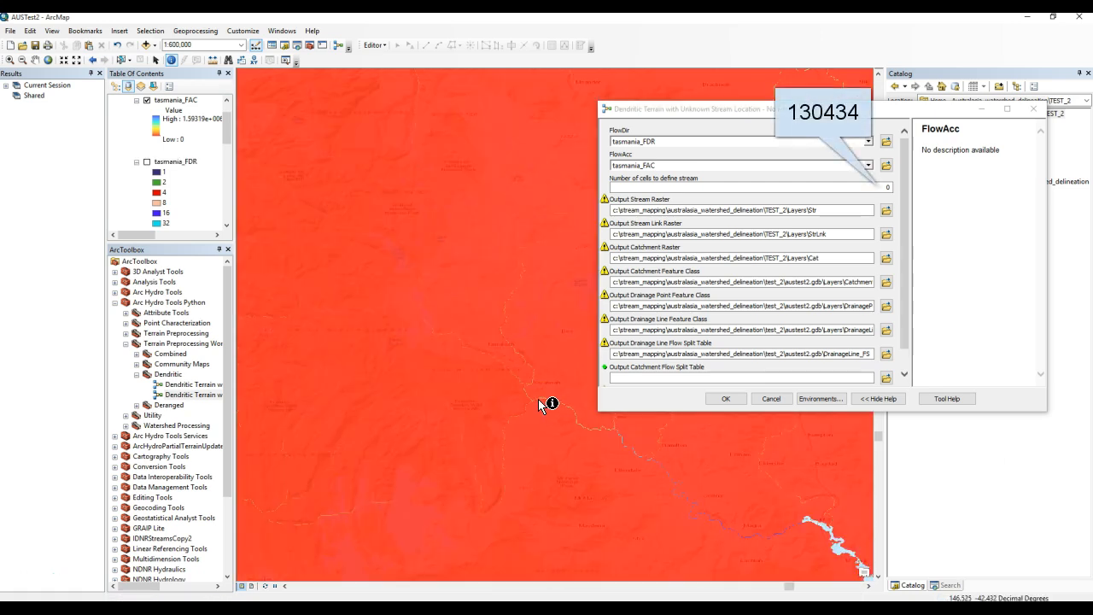
{"action": "left_click", "coordinate": [538, 398]}
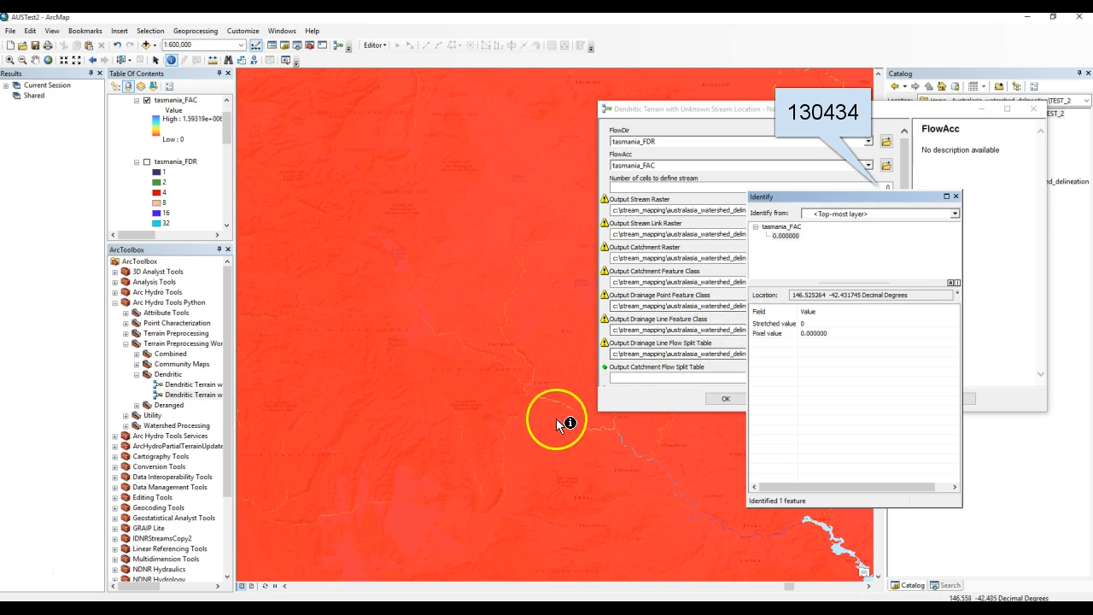
{"action": "scroll", "coordinate": [537, 395], "scroll_direction": "up", "scroll_amount": 3}
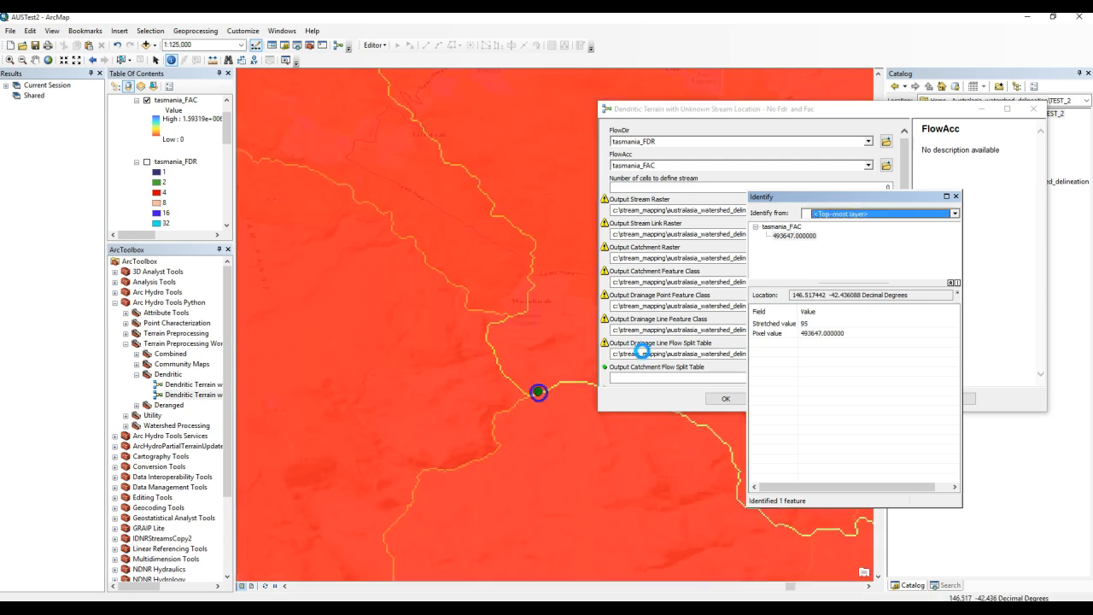
{"action": "left_click", "coordinate": [499, 364]}
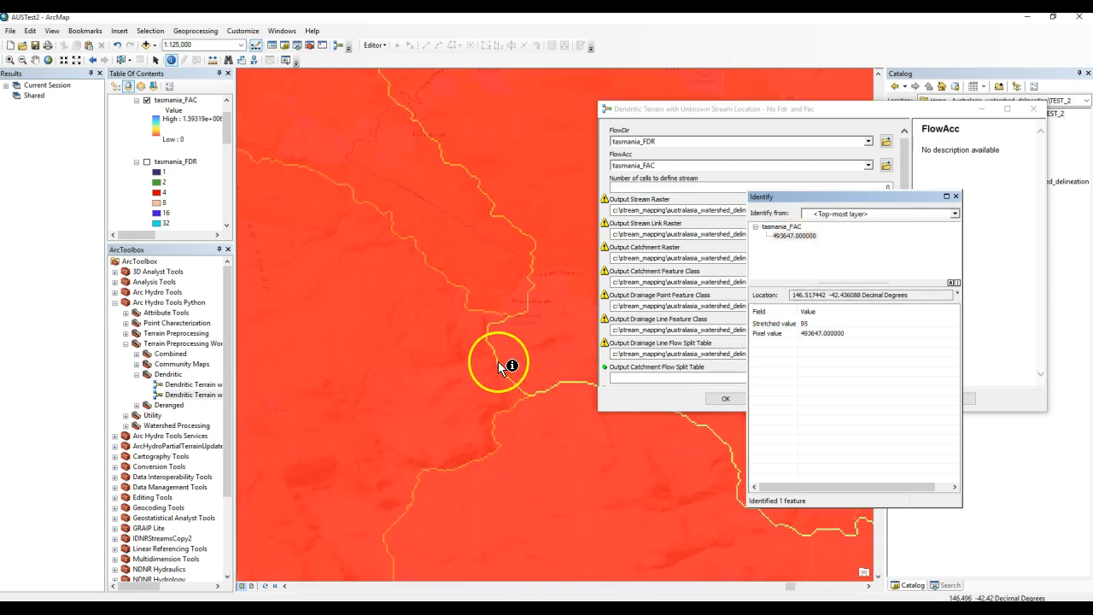
{"action": "left_click_drag", "start_coordinate": [780, 198], "coordinate": [742, 257]}
Set the number of cells to define stream to 130434 and the Output Catchment Flow Split Table to austest2.gdb\Catchment_FS.
{"action": "left_click", "coordinate": [882, 189]}
{"action": "type", "text": "130434"}
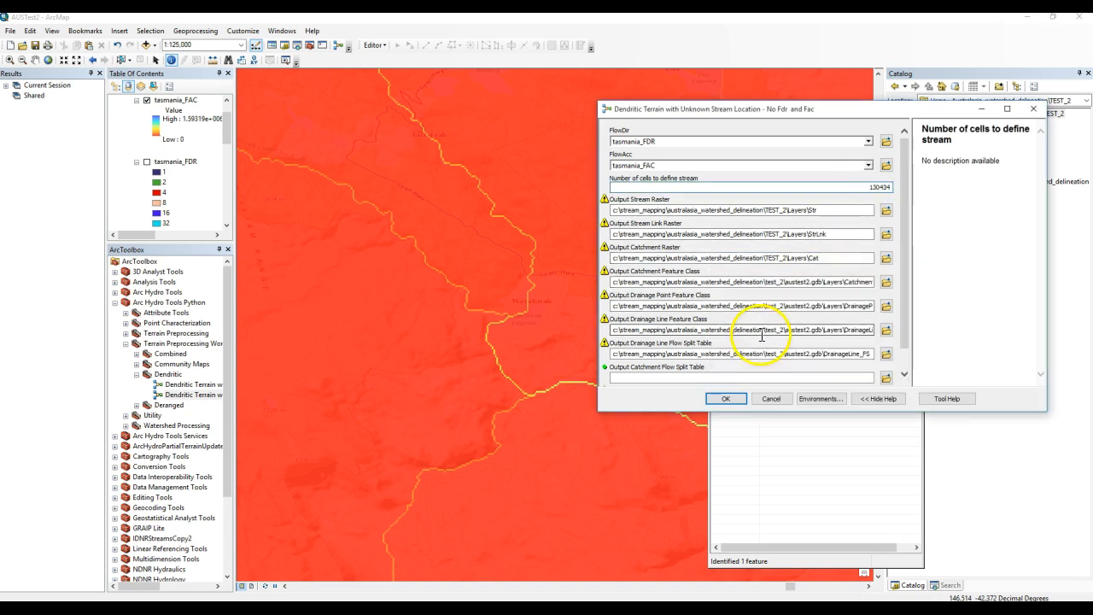
{"action": "scroll", "coordinate": [768, 321], "scroll_direction": "down", "scroll_amount": 2}
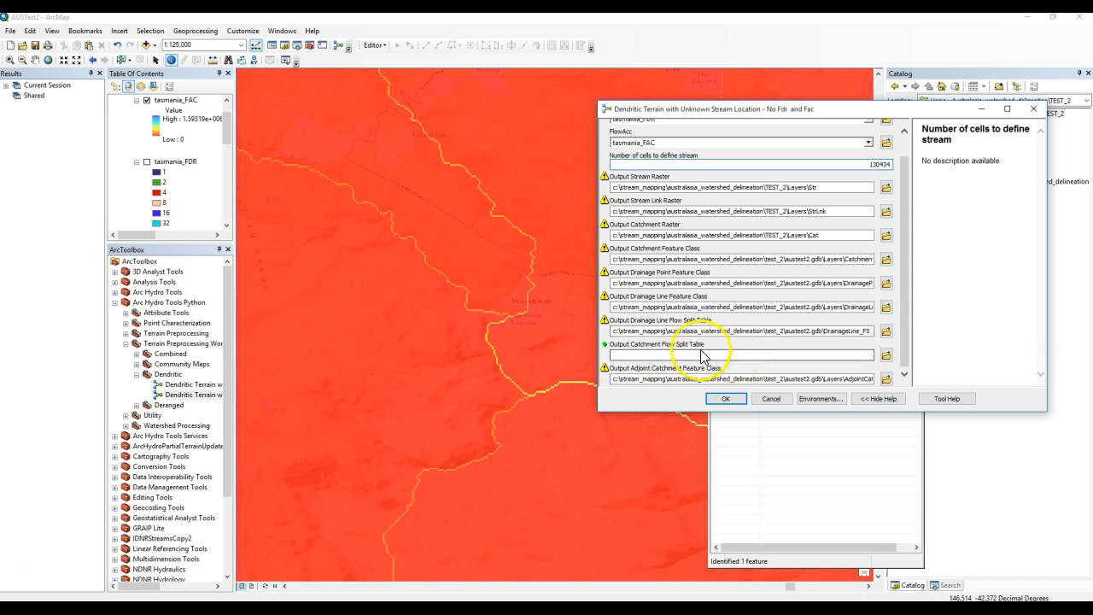
{"action": "left_click", "coordinate": [646, 354]}
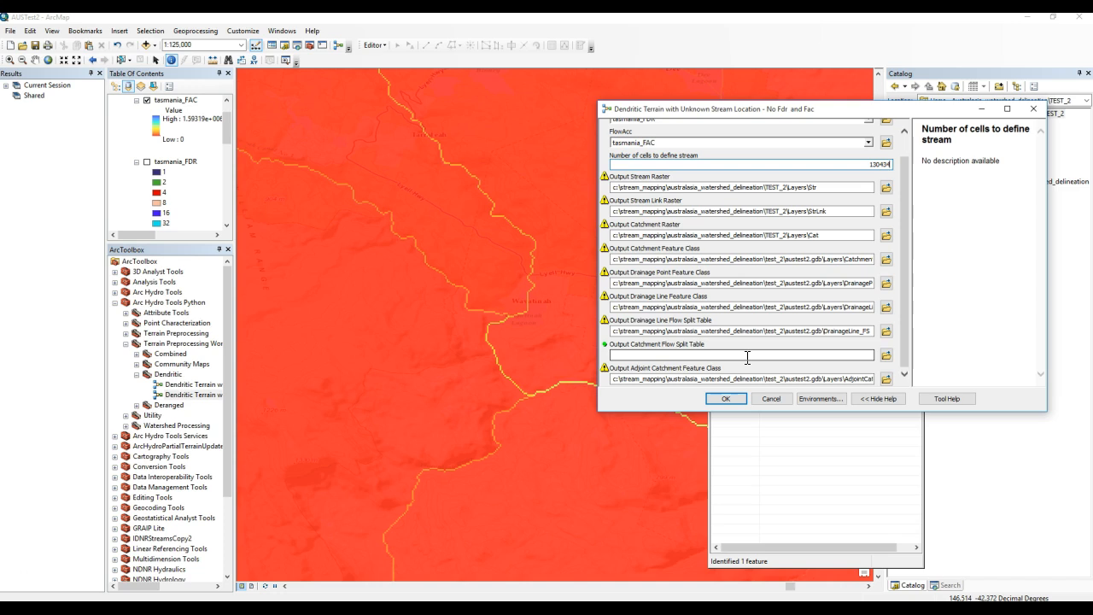
{"action": "left_click", "coordinate": [616, 333]}
{"action": "left_click_drag", "start_coordinate": [612, 332], "coordinate": [885, 332]}
{"action": "key", "text": "ctrl+c"}
{"action": "left_click", "coordinate": [725, 356]}
{"action": "key", "text": "ctrl+v"}
{"action": "left_click_drag", "start_coordinate": [861, 354], "coordinate": [825, 353]}
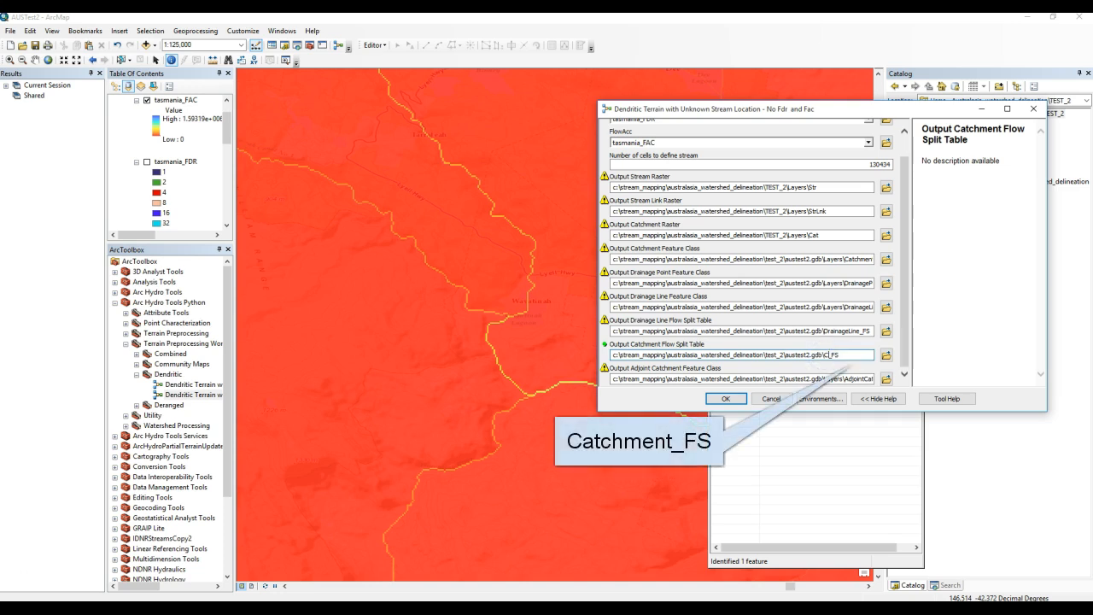
{"action": "type", "text": "Catchment"}
Run the Dendritic Terrain tool with these settings.
{"action": "left_click", "coordinate": [725, 399]}
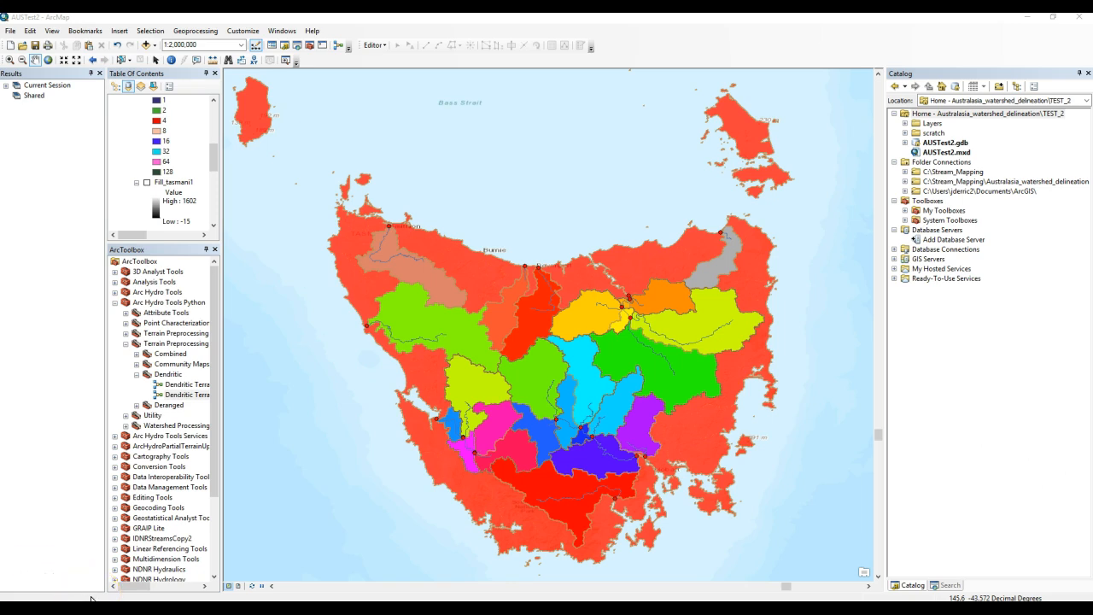
{"action": "left_click", "coordinate": [26, 579]}
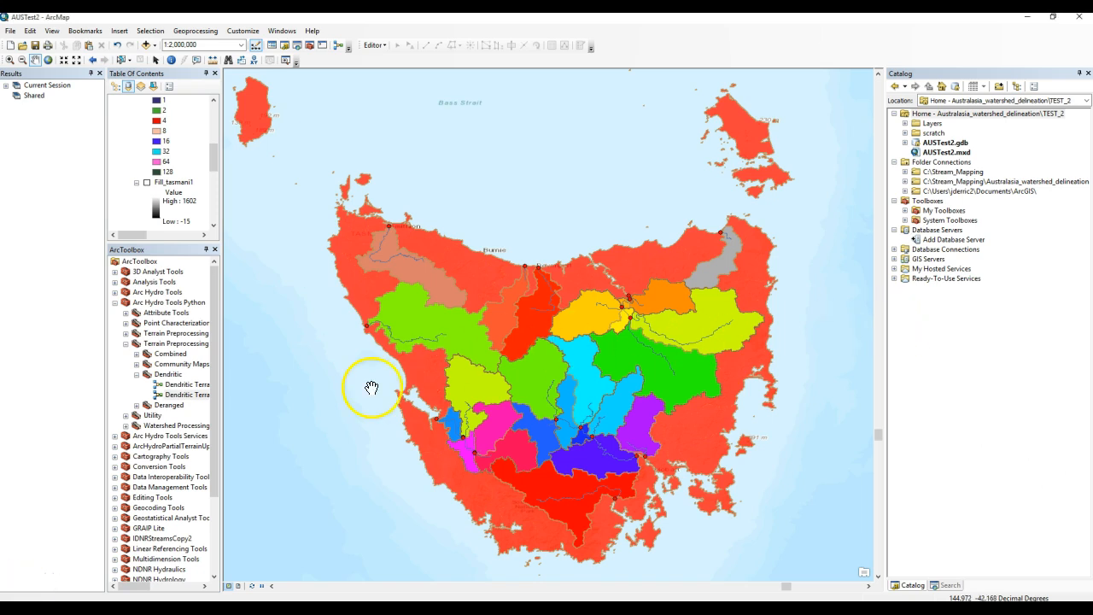
Open the Dendritic Terrain with Unknown Stream Location tool and choose tasmania_FDR as FlowDir and tasmania_FAC as FlowAcc.
{"action": "left_click", "coordinate": [186, 395]}
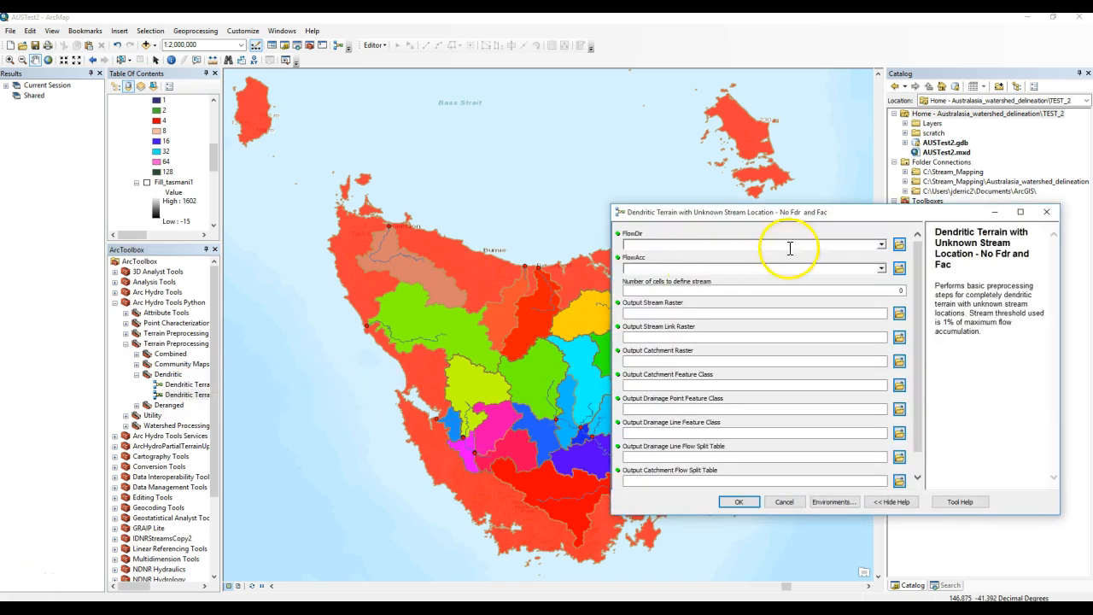
{"action": "left_click", "coordinate": [880, 245]}
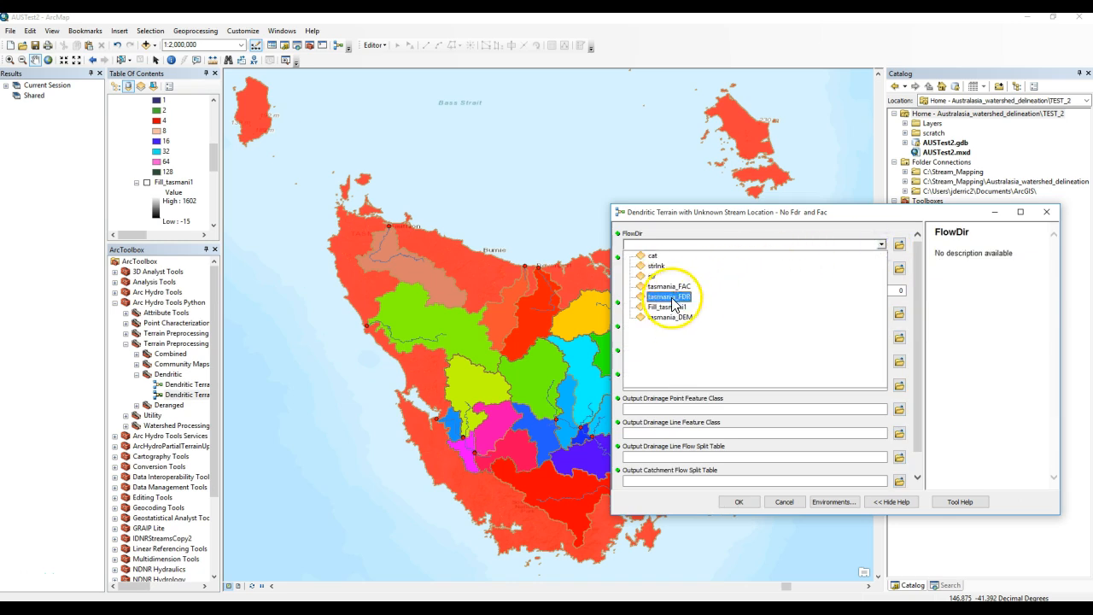
{"action": "left_click", "coordinate": [668, 297]}
{"action": "left_click", "coordinate": [881, 269]}
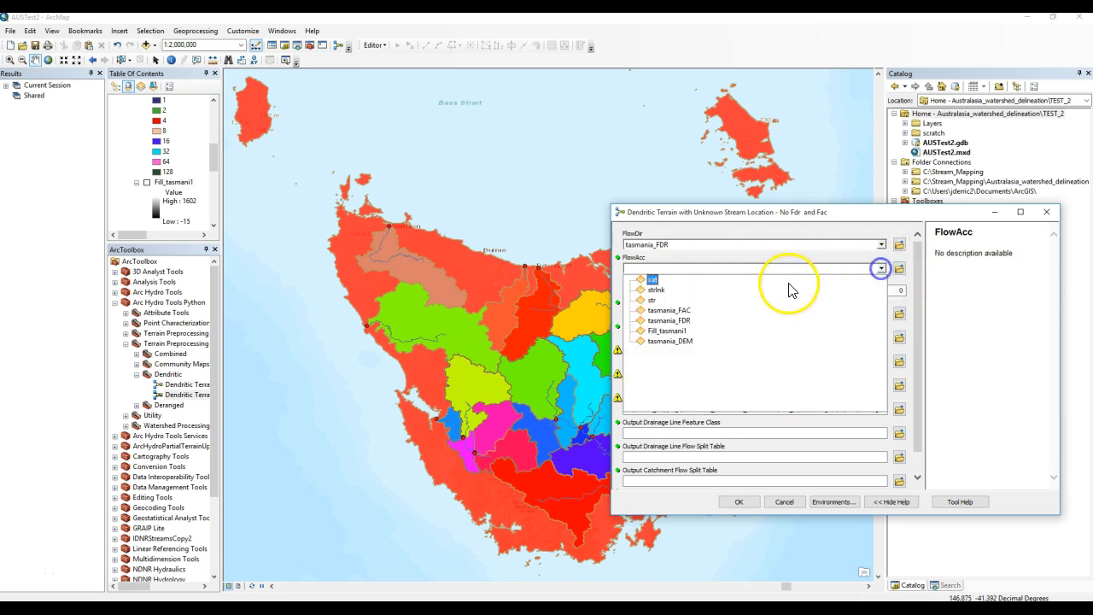
{"action": "left_click", "coordinate": [670, 312]}
Set the number of cells to define stream to 50000 and the Output Catchment Flow Split Table to austest2.gdb\Catchment_FS.
{"action": "left_click", "coordinate": [882, 292]}
{"action": "key", "text": "BackSpace"}
{"action": "type", "text": "50000"}
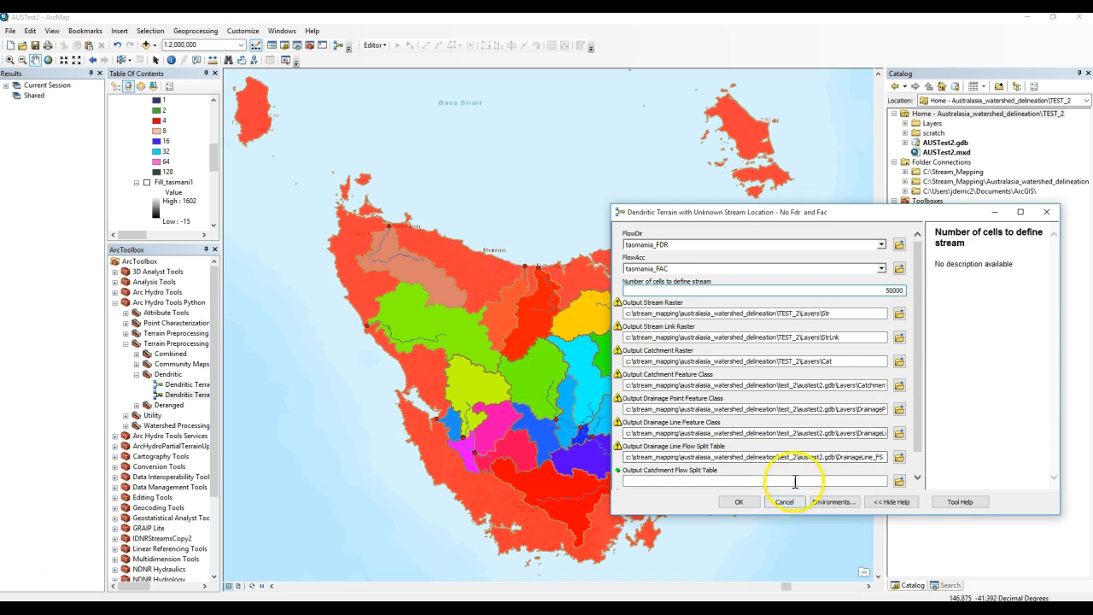
{"action": "left_click_drag", "start_coordinate": [679, 458], "coordinate": [1012, 438]}
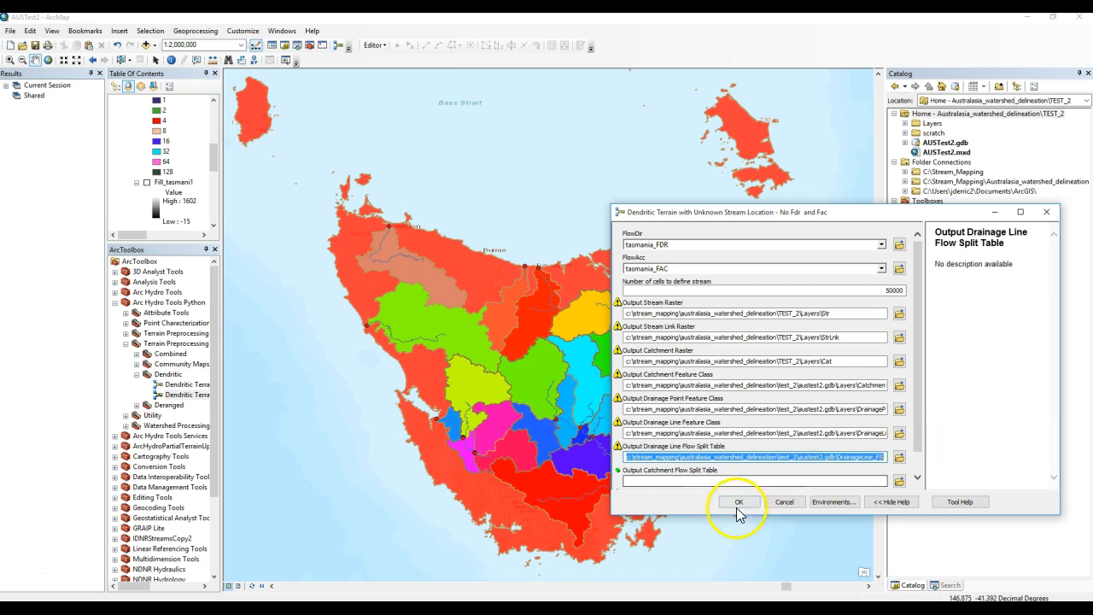
{"action": "key", "text": "ctrl+c"}
{"action": "left_click", "coordinate": [700, 480]}
{"action": "key", "text": "ctrl+v"}
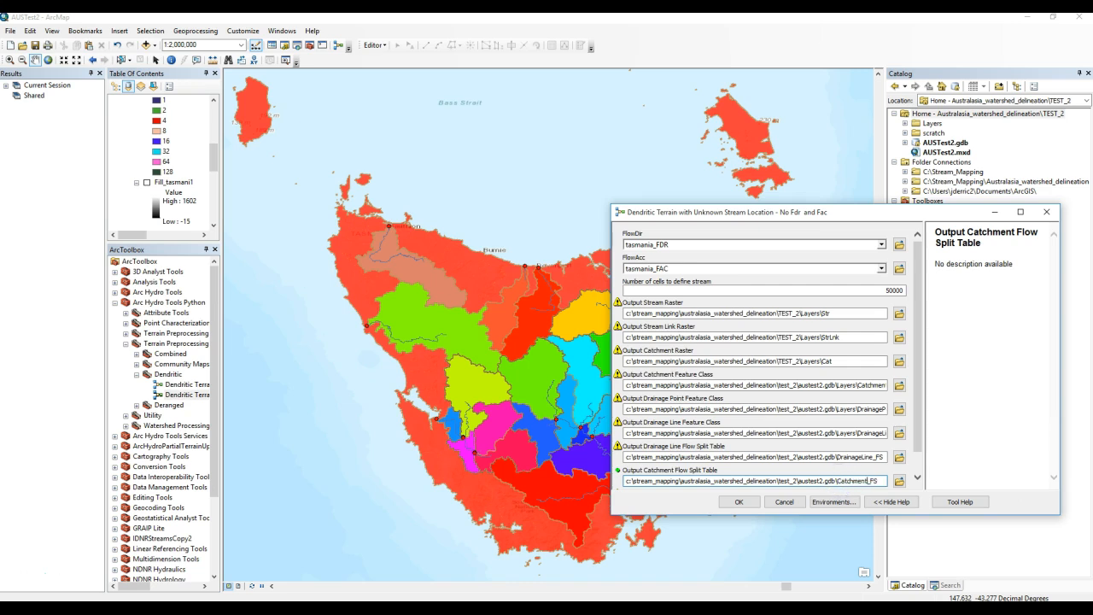
Run the Dendritic Terrain tool with these settings.
{"action": "left_click", "coordinate": [739, 502]}
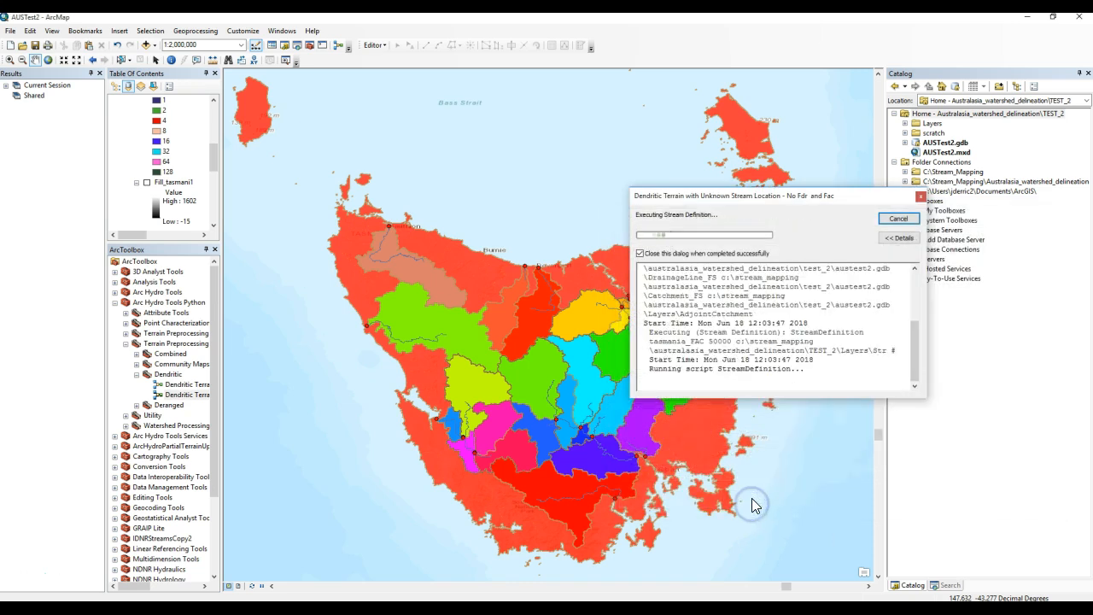
{"action": "left_click", "coordinate": [693, 498]}
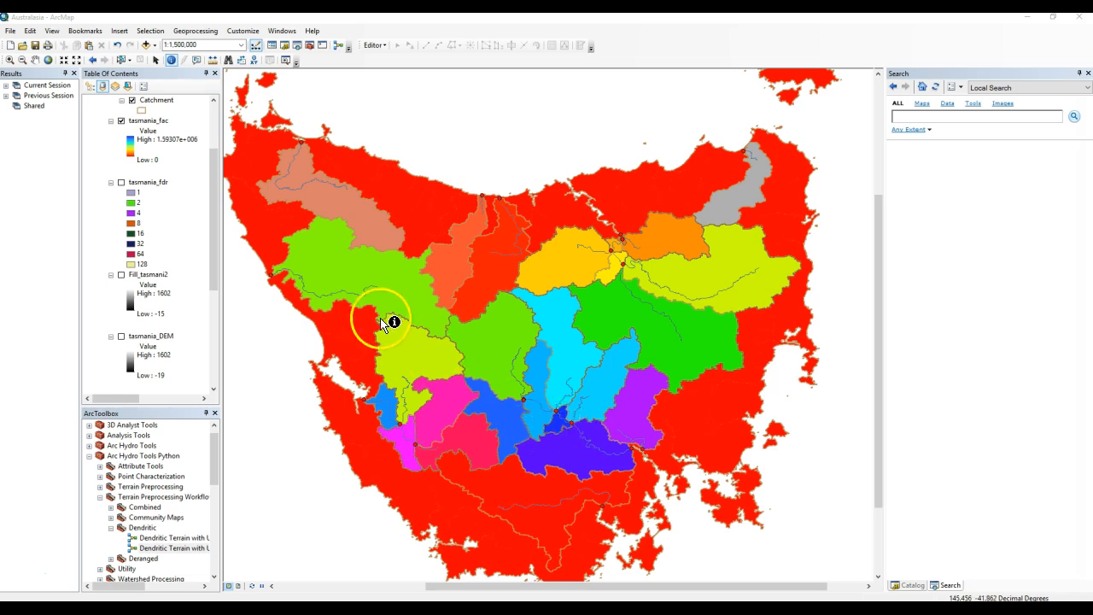
Open the Catchment and DrainageLine attribute tables and arrange them side by side.
{"action": "scroll", "coordinate": [176, 286], "scroll_direction": "up", "scroll_amount": 3}
{"action": "left_click", "coordinate": [170, 172]}
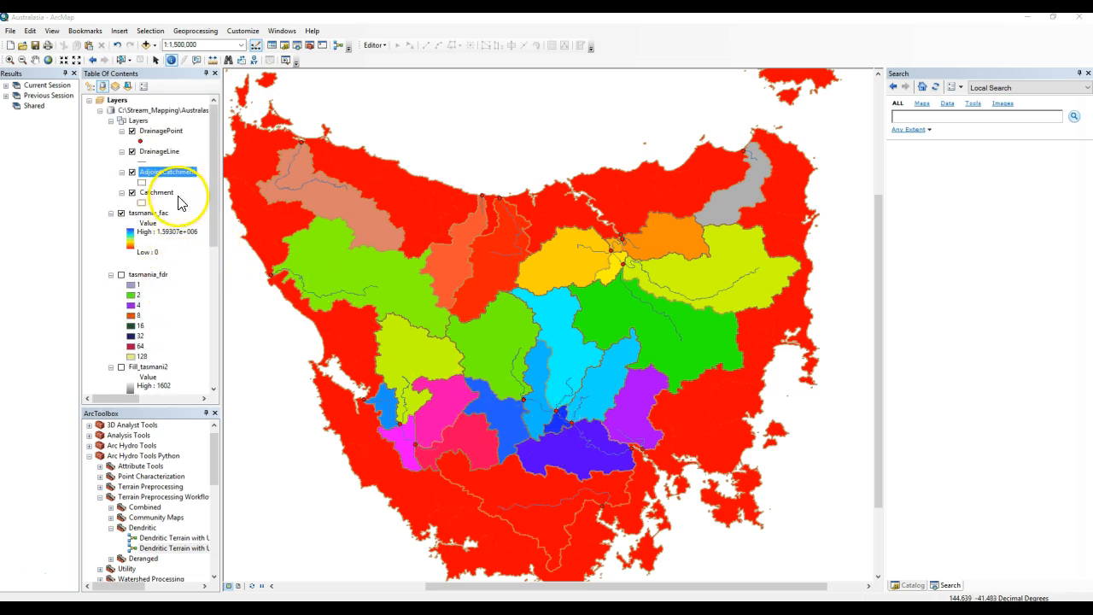
{"action": "right_click", "coordinate": [162, 194]}
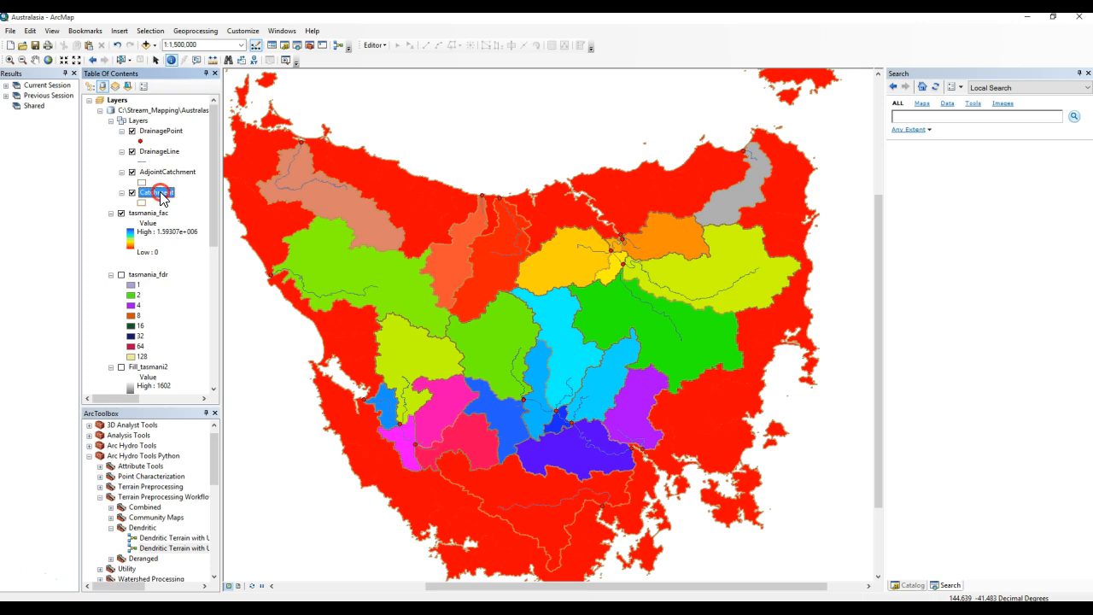
{"action": "left_click", "coordinate": [189, 226]}
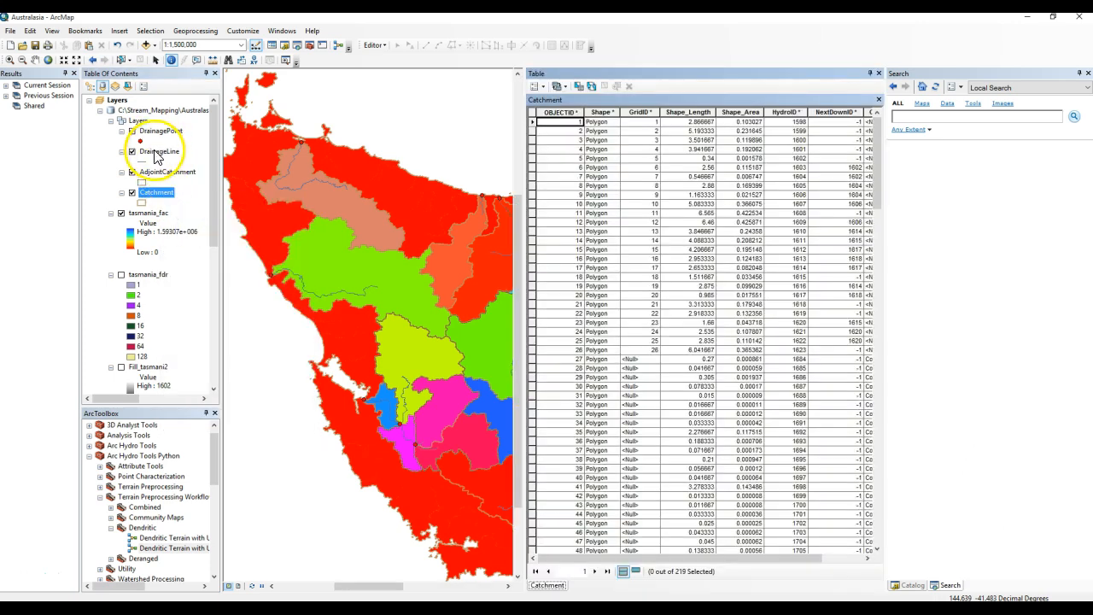
{"action": "right_click", "coordinate": [154, 152]}
{"action": "left_click", "coordinate": [188, 184]}
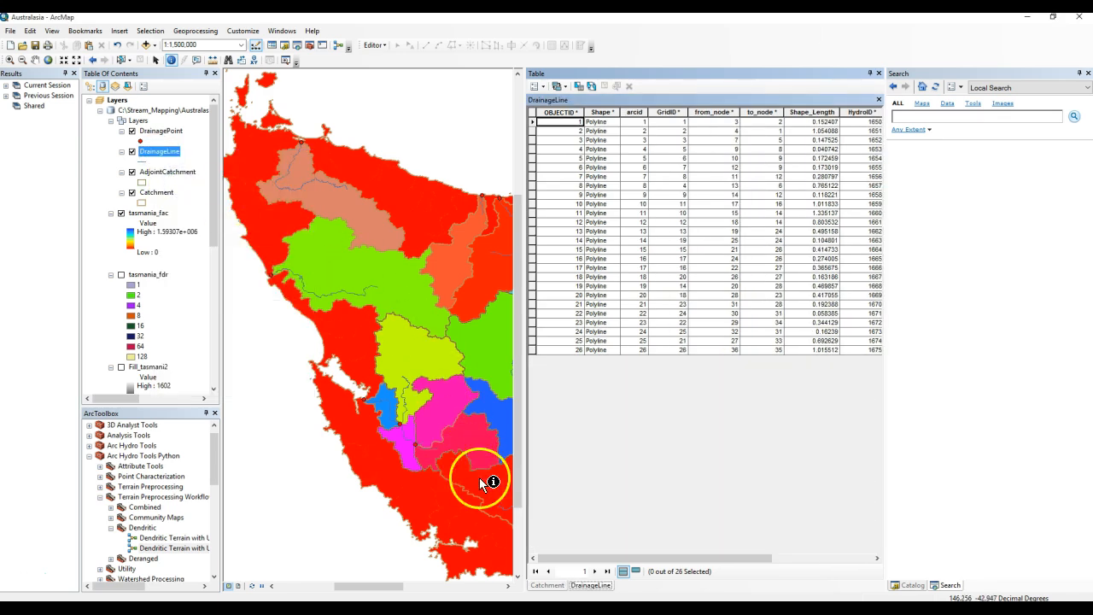
{"action": "left_click_drag", "start_coordinate": [586, 583], "coordinate": [722, 348]}
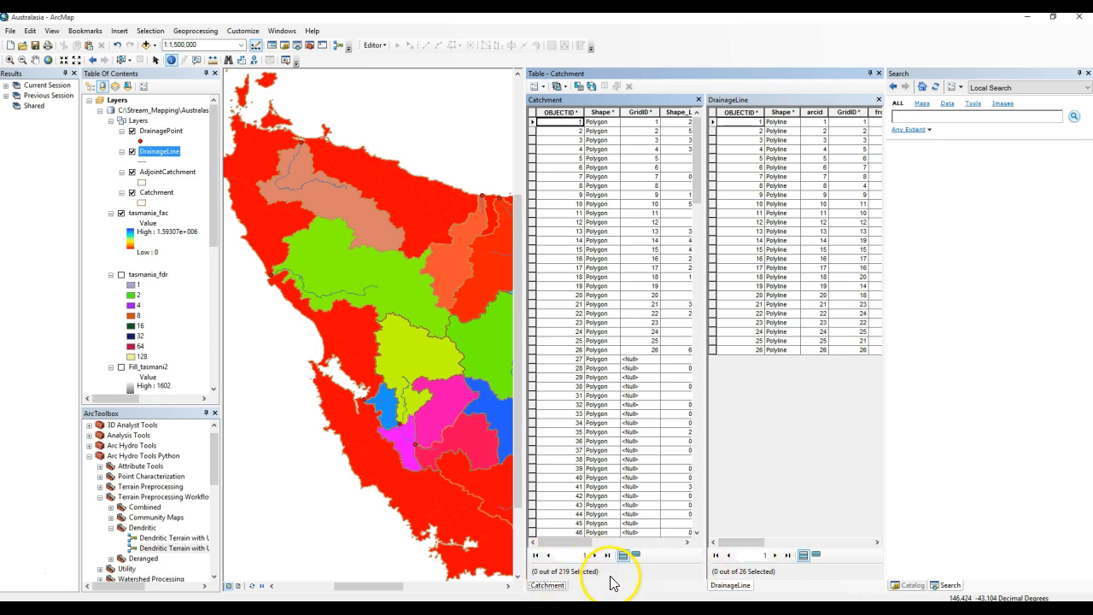
{"action": "left_click", "coordinate": [559, 586]}
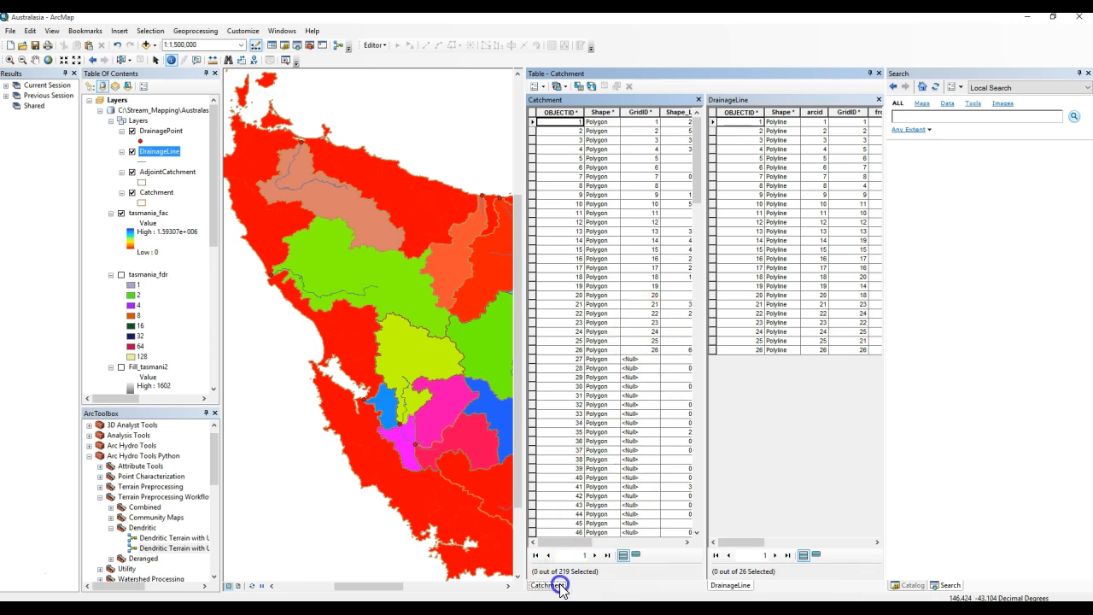
Join the DrainageLine table to the Catchment layer on GridID in both, keeping all records.
{"action": "left_click", "coordinate": [155, 192]}
{"action": "right_click", "coordinate": [154, 193]}
{"action": "mouse_move", "coordinate": [209, 237]}
{"action": "left_click", "coordinate": [354, 239]}
{"action": "left_click", "coordinate": [639, 232]}
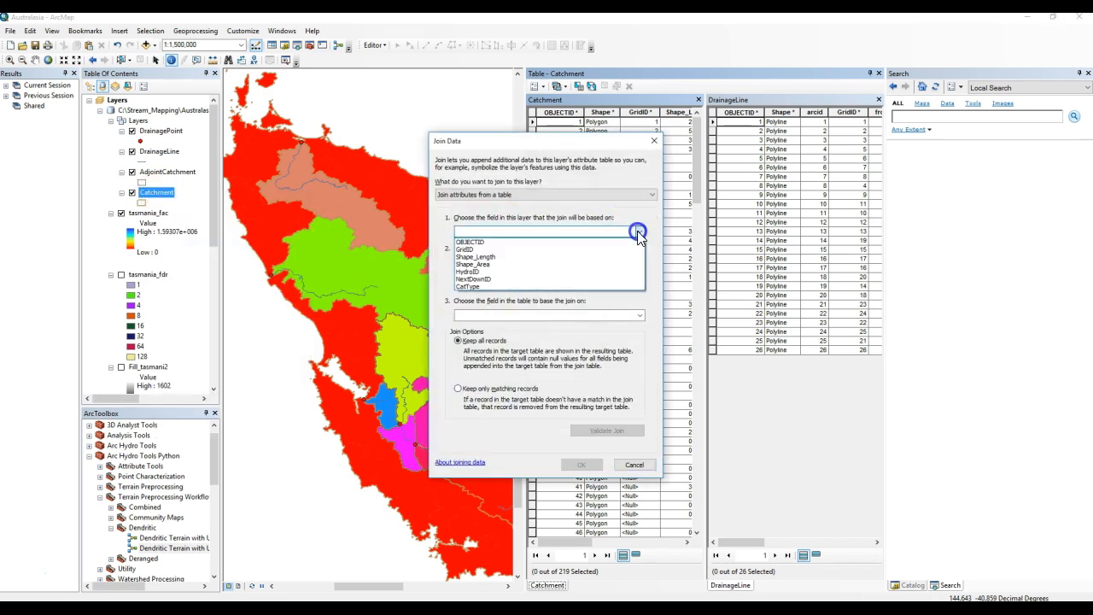
{"action": "left_click", "coordinate": [512, 243]}
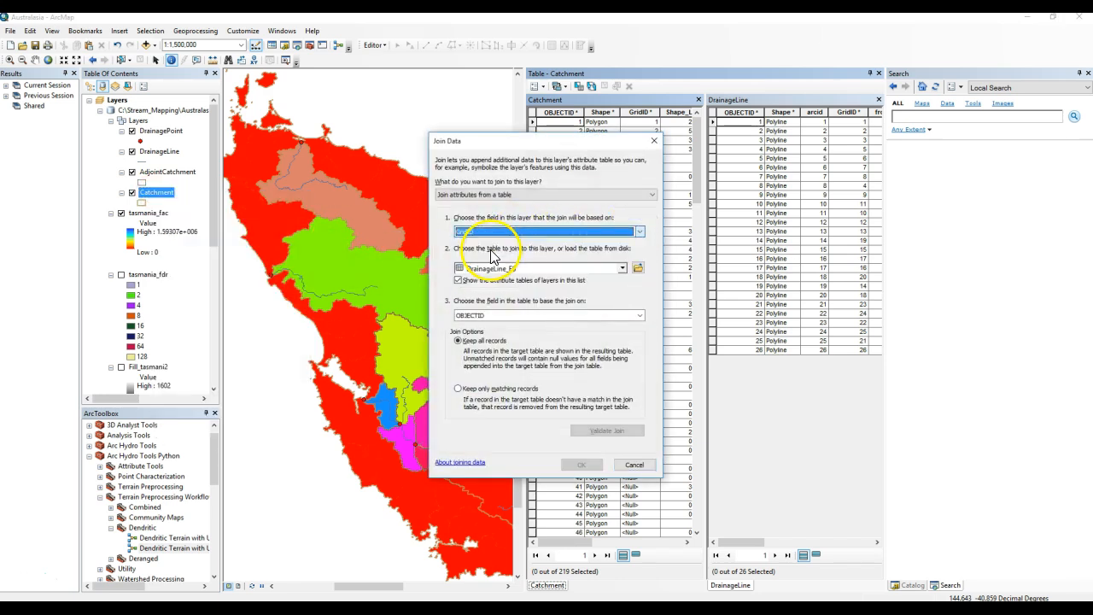
{"action": "left_click", "coordinate": [623, 268]}
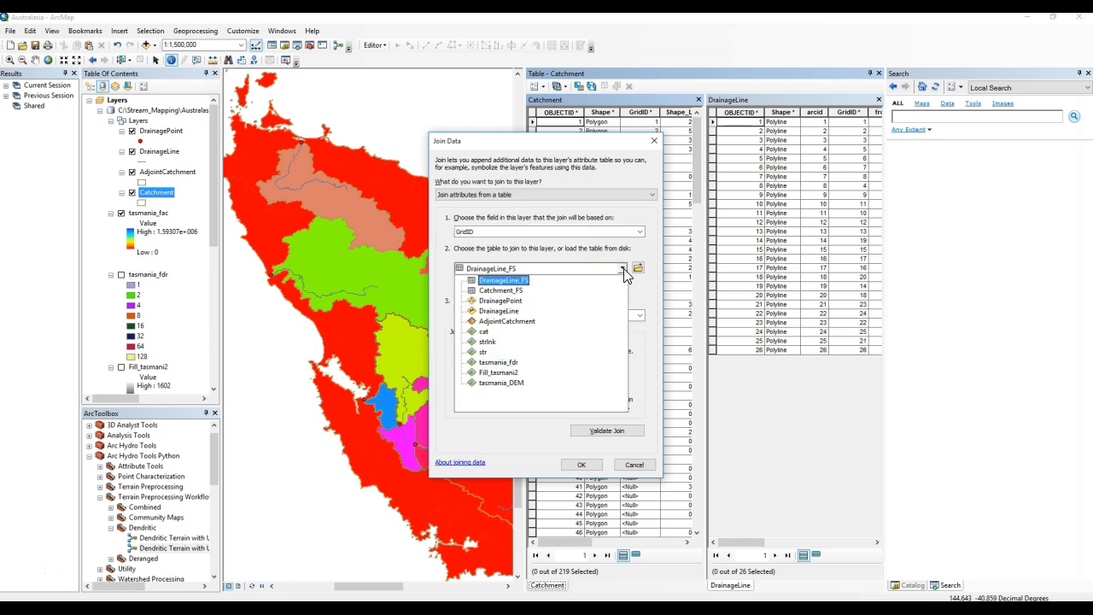
{"action": "left_click", "coordinate": [513, 314]}
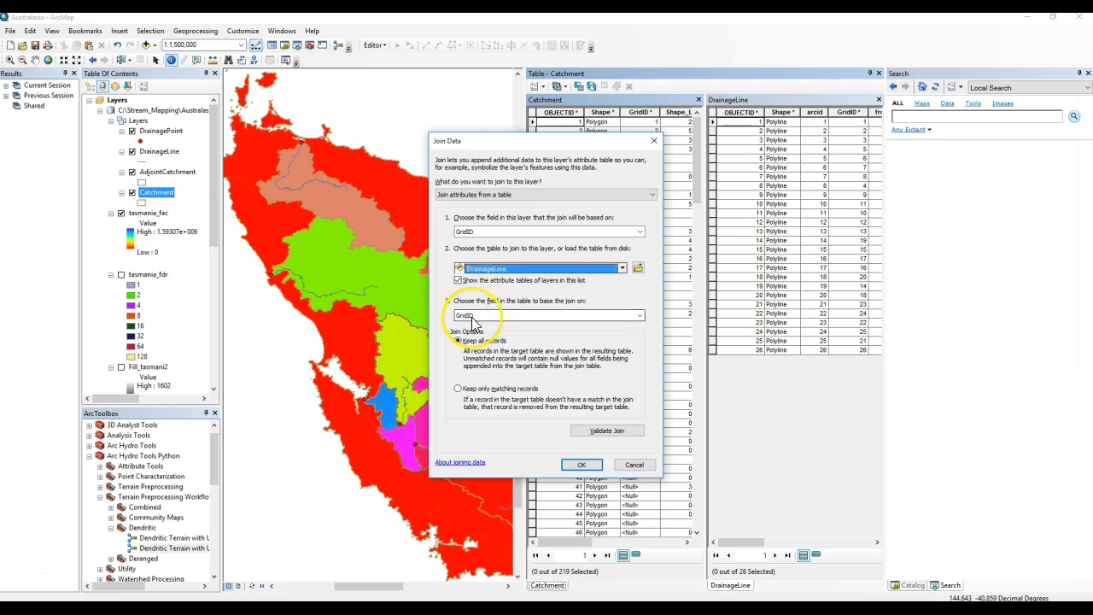
{"action": "left_click", "coordinate": [586, 434]}
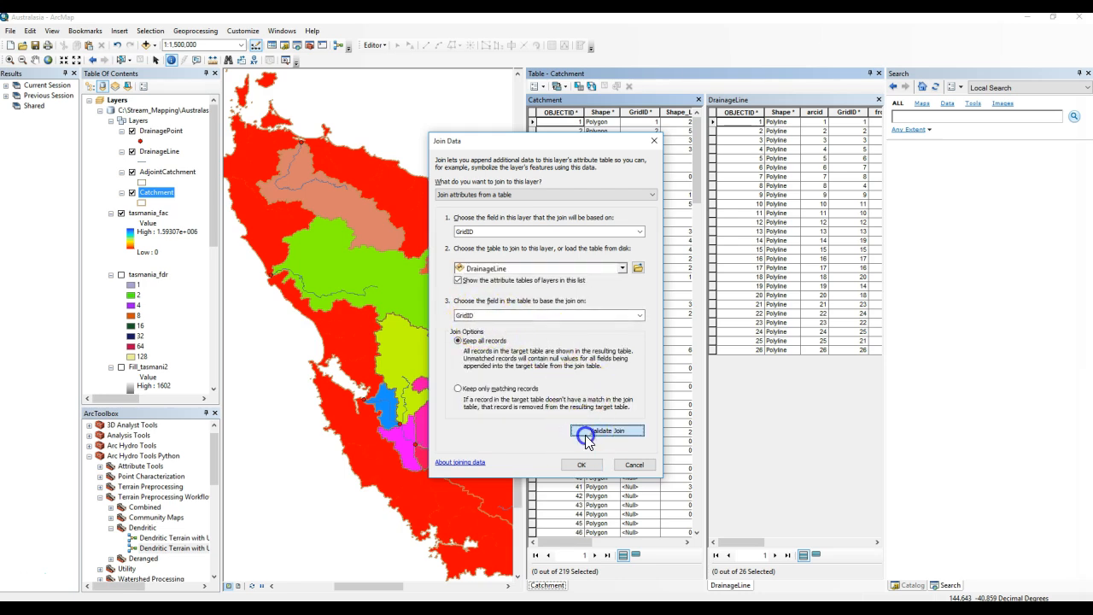
{"action": "left_click", "coordinate": [644, 371]}
{"action": "left_click", "coordinate": [582, 466]}
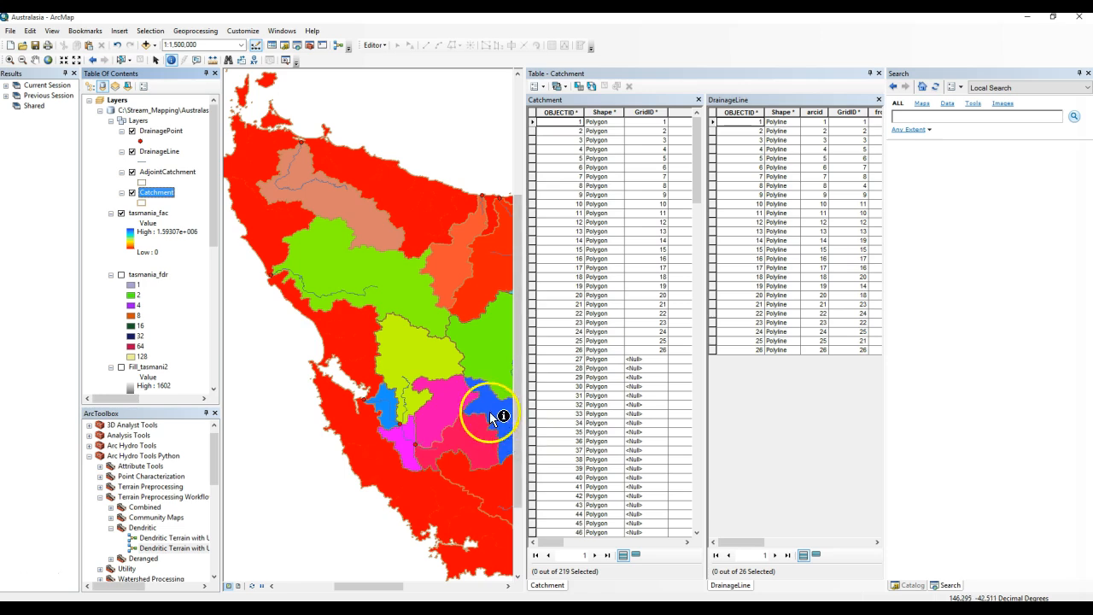
Select catchment records where DrainageLine.OBJECTID IS NULL using Select by Attributes.
{"action": "left_click", "coordinate": [547, 91]}
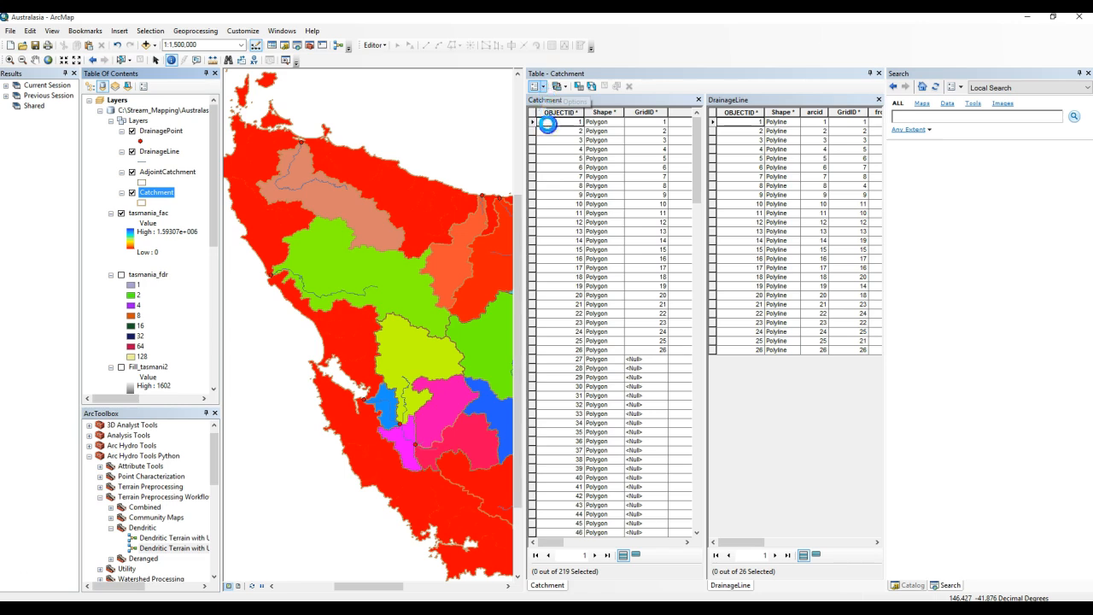
{"action": "left_click", "coordinate": [564, 156]}
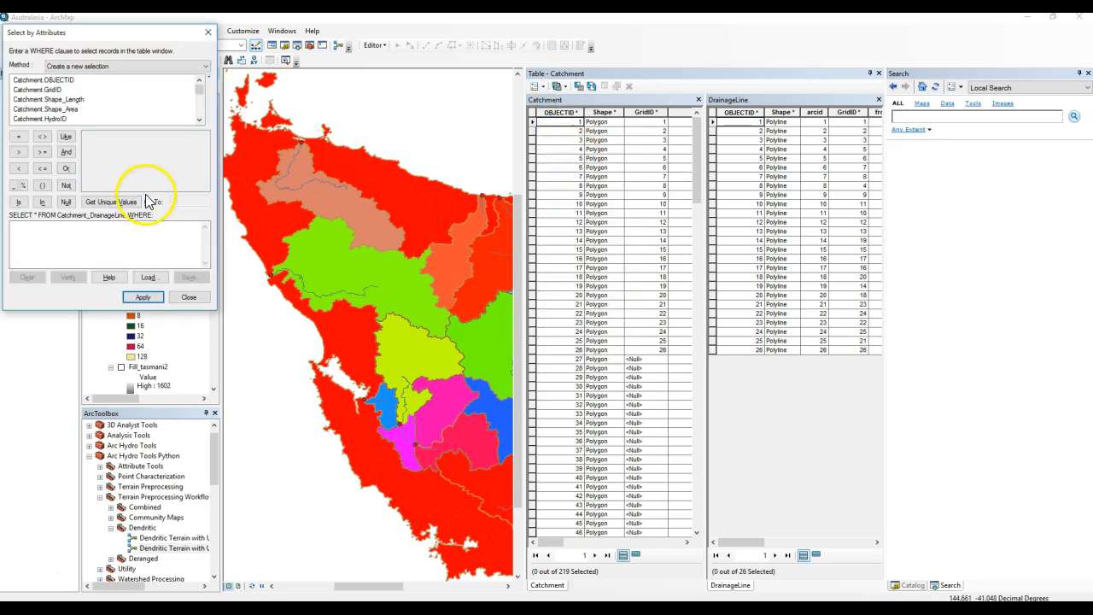
{"action": "left_click", "coordinate": [65, 229]}
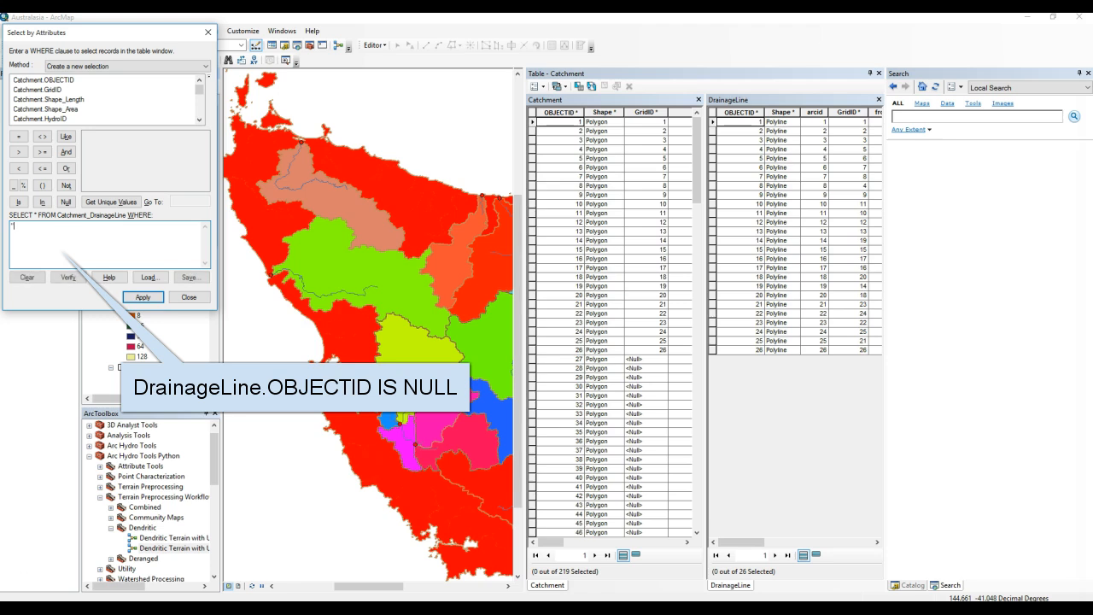
{"action": "type", "text": "\"DrainageLine.OBJECTID IS NULL"}
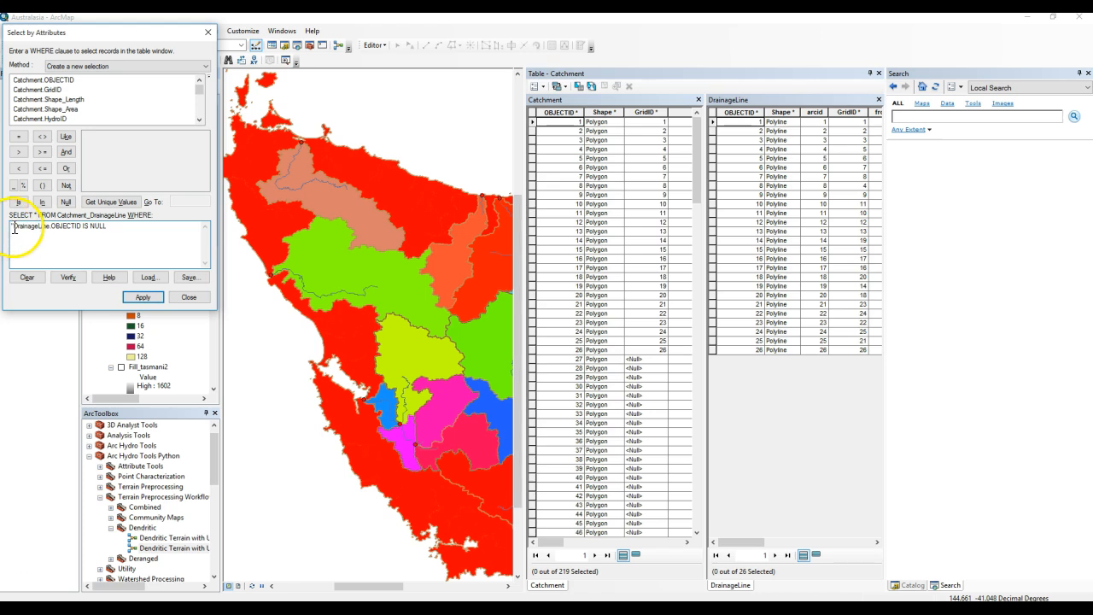
{"action": "left_click", "coordinate": [140, 298]}
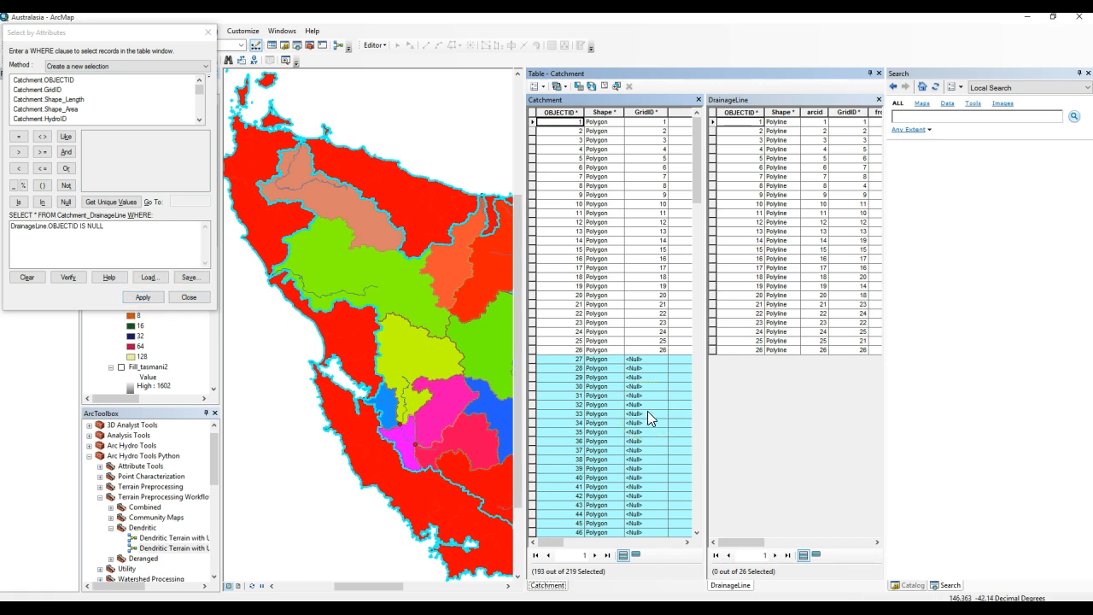
Start editing the Catchment layer's workspace and delete the selected catchment records without drainage lines.
{"action": "left_click", "coordinate": [374, 44]}
{"action": "left_click", "coordinate": [398, 57]}
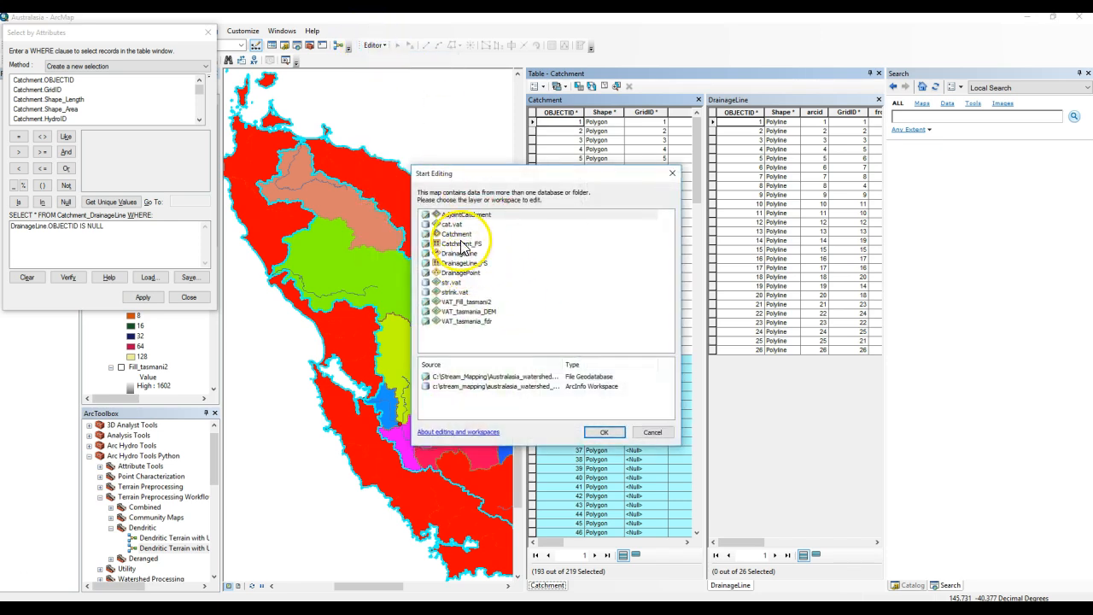
{"action": "left_click", "coordinate": [459, 233]}
{"action": "left_click", "coordinate": [591, 431]}
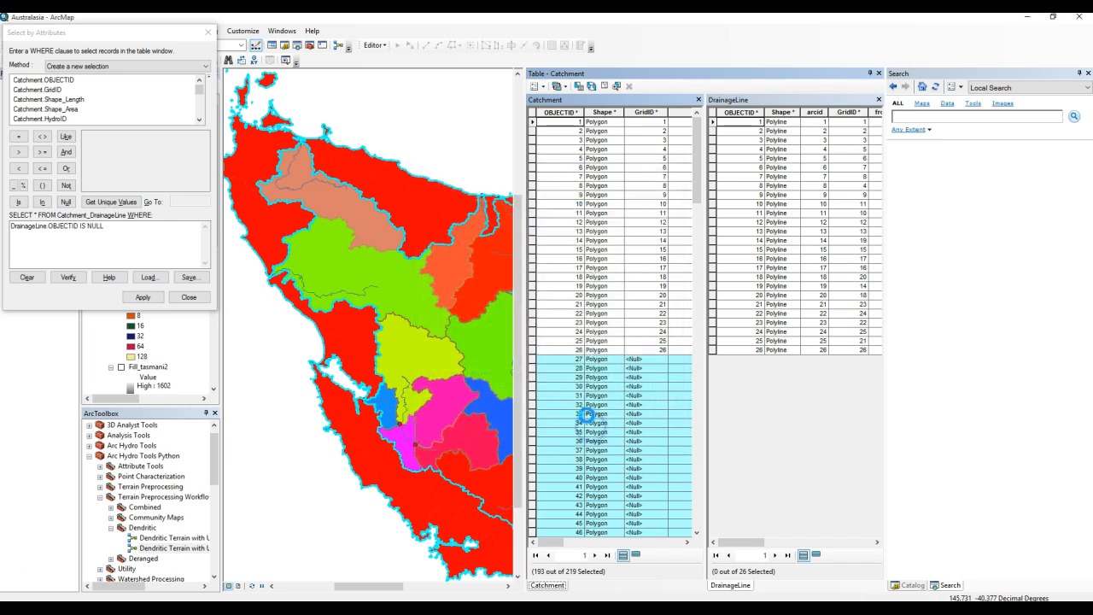
{"action": "left_click", "coordinate": [571, 361]}
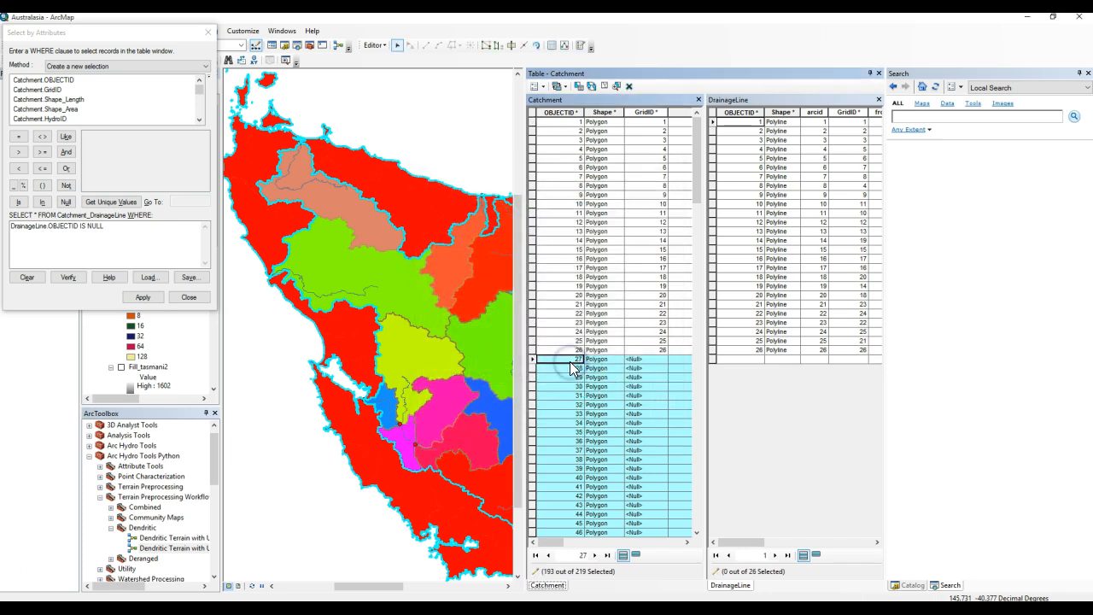
{"action": "key", "text": "Delete"}
{"action": "left_click", "coordinate": [560, 369]}
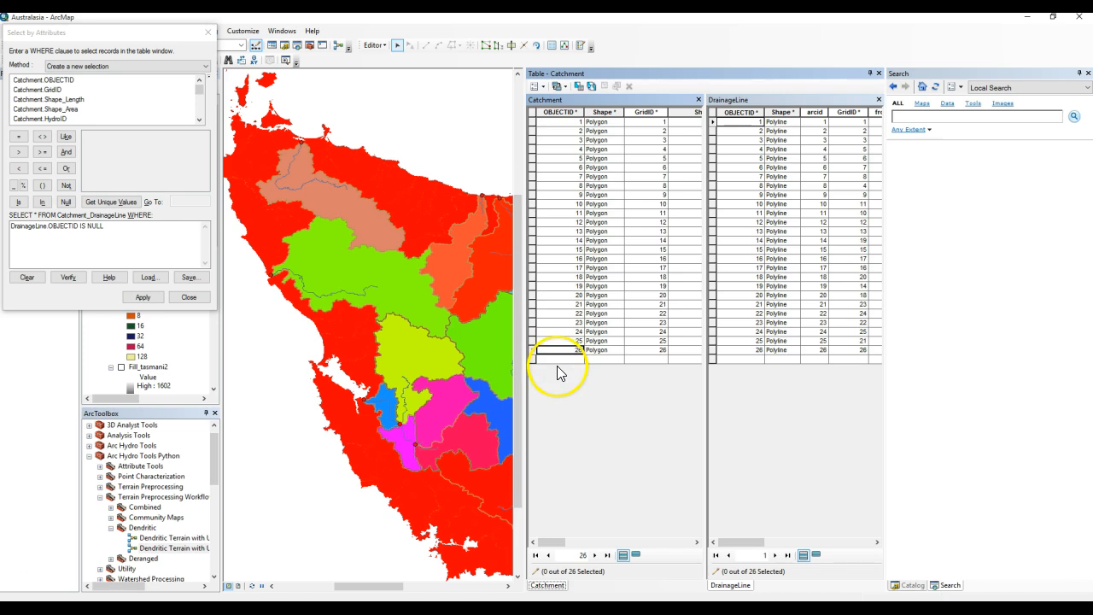
Stop editing, saving the edits, and close the Select by Attributes dialog.
{"action": "left_click", "coordinate": [380, 44]}
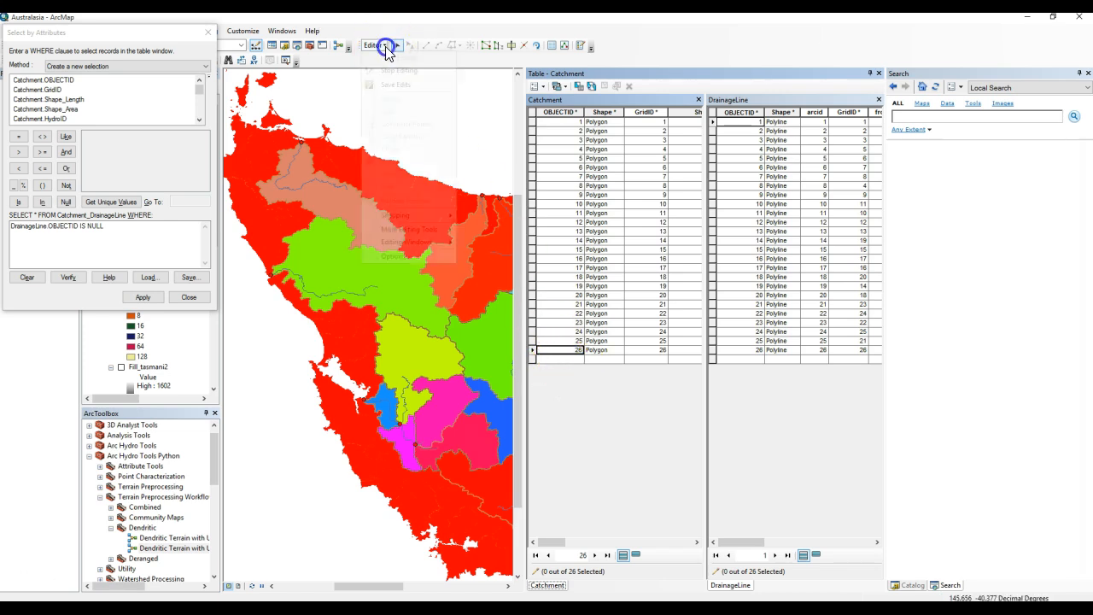
{"action": "left_click", "coordinate": [395, 71]}
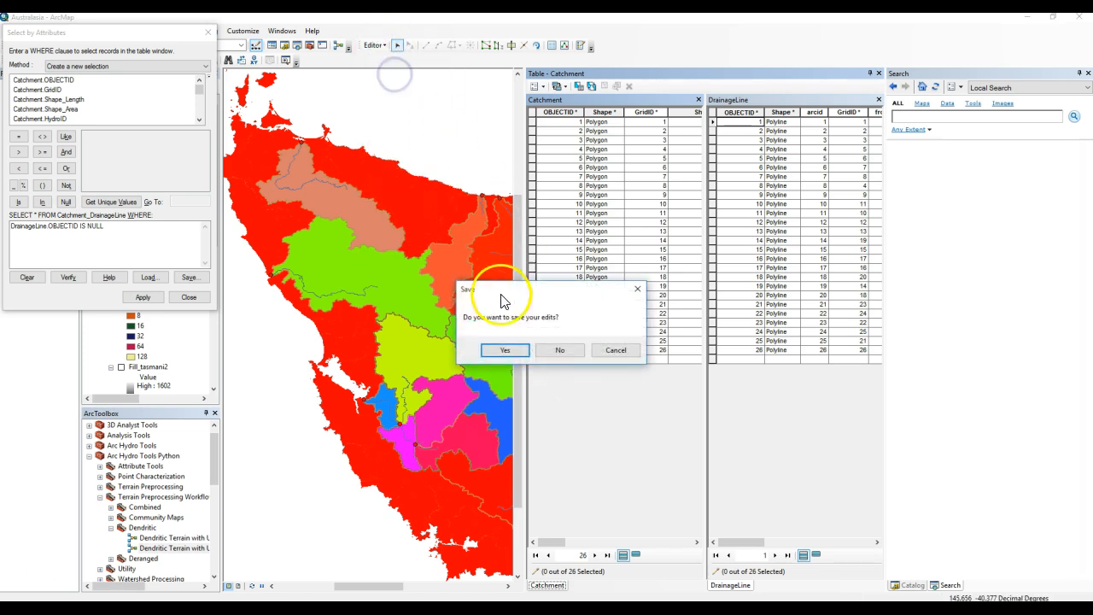
{"action": "left_click", "coordinate": [507, 352]}
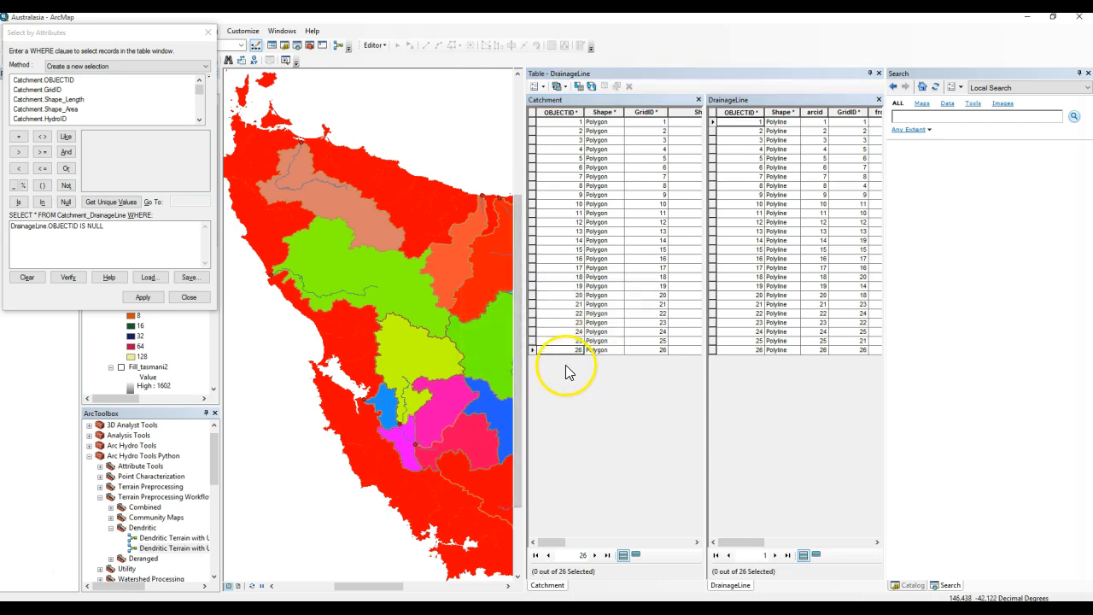
{"action": "left_click", "coordinate": [208, 33]}
Remove all joins from the Catchment layer.
{"action": "left_click", "coordinate": [153, 192]}
{"action": "right_click", "coordinate": [152, 194]}
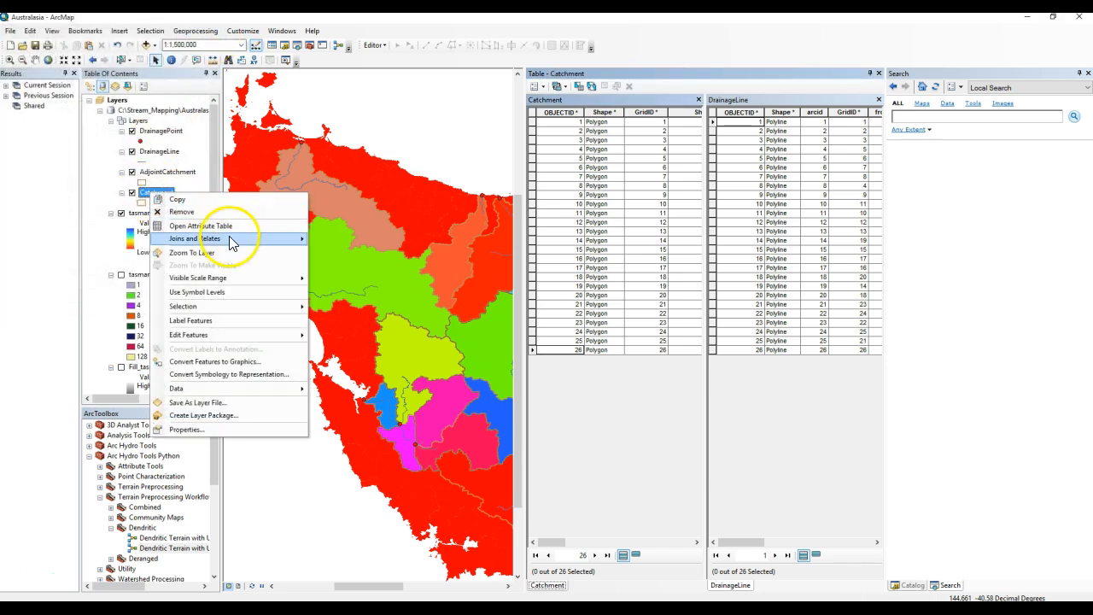
{"action": "mouse_move", "coordinate": [294, 239]}
{"action": "mouse_move", "coordinate": [350, 252]}
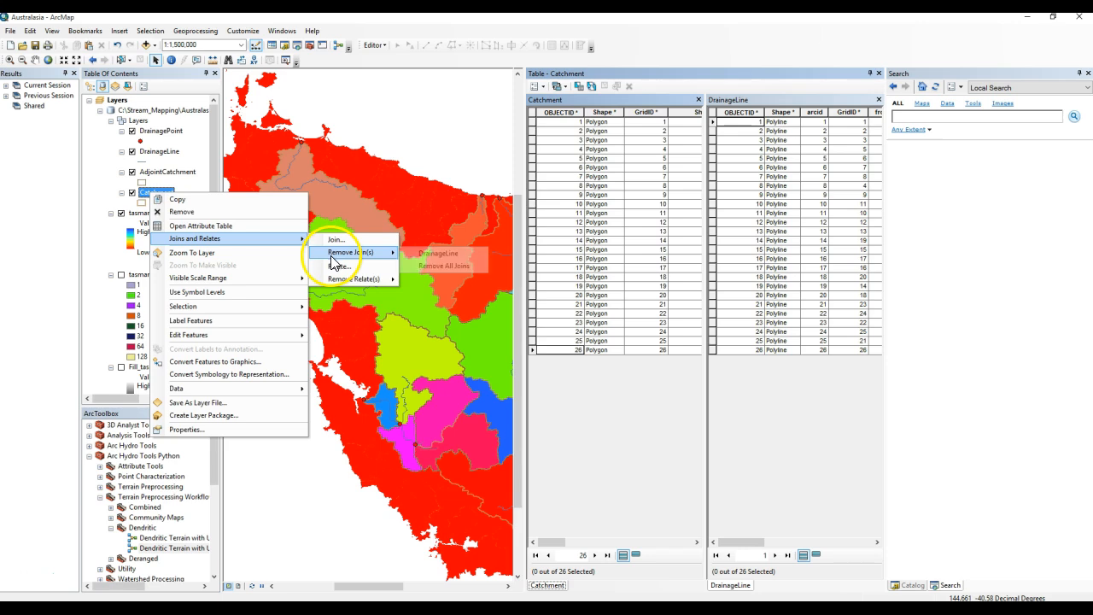
{"action": "left_click", "coordinate": [445, 270]}
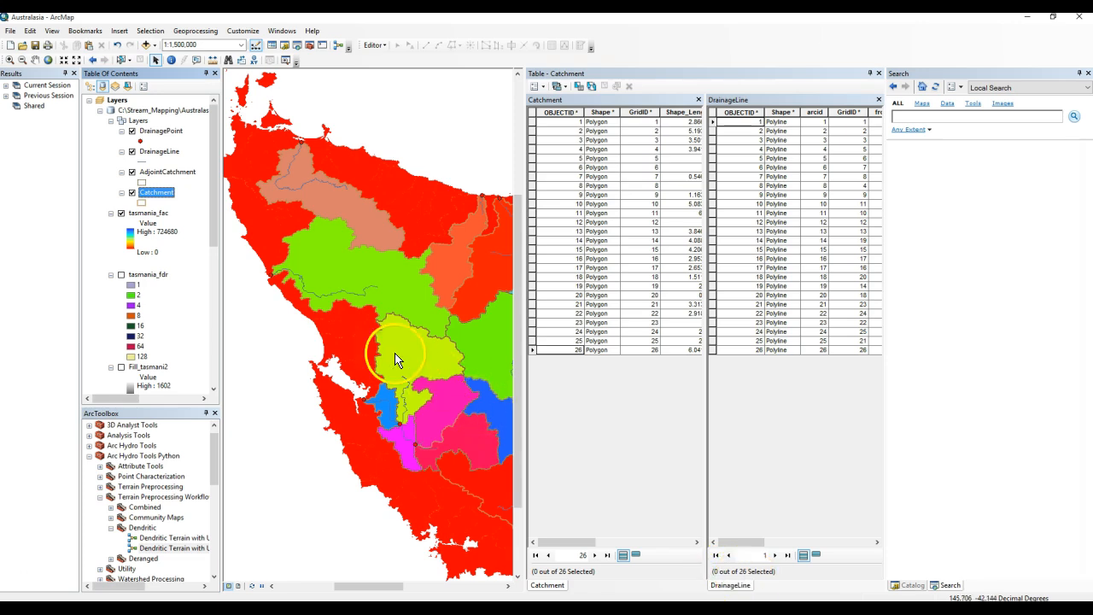
Search the tools for project and open the Project (Data Management) tool.
{"action": "right_click", "coordinate": [157, 198]}
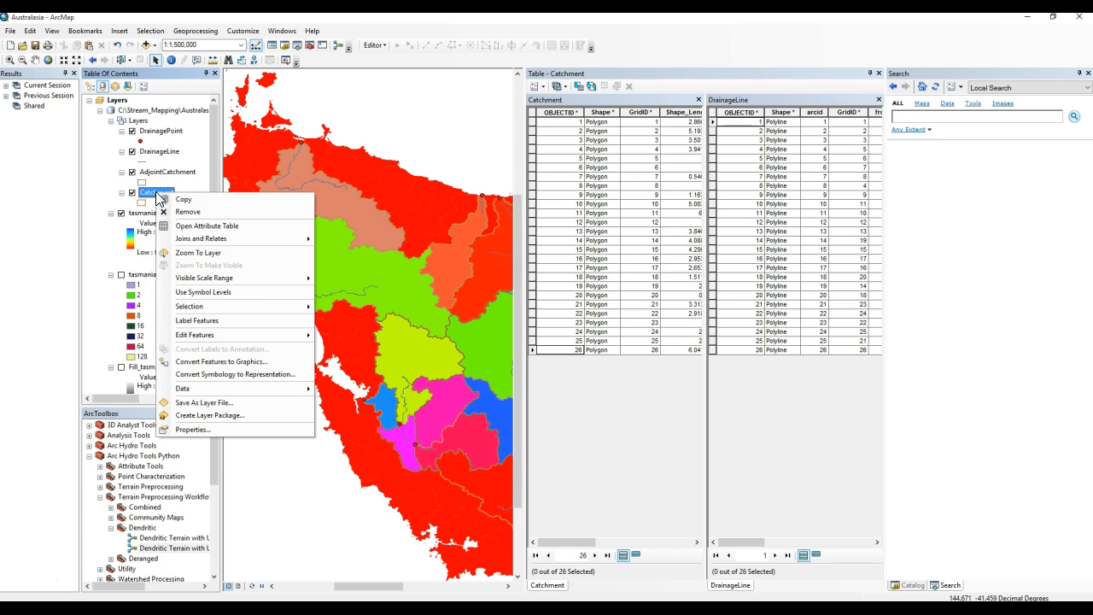
{"action": "left_click", "coordinate": [181, 190]}
{"action": "left_click", "coordinate": [928, 115]}
{"action": "type", "text": "prohe"}
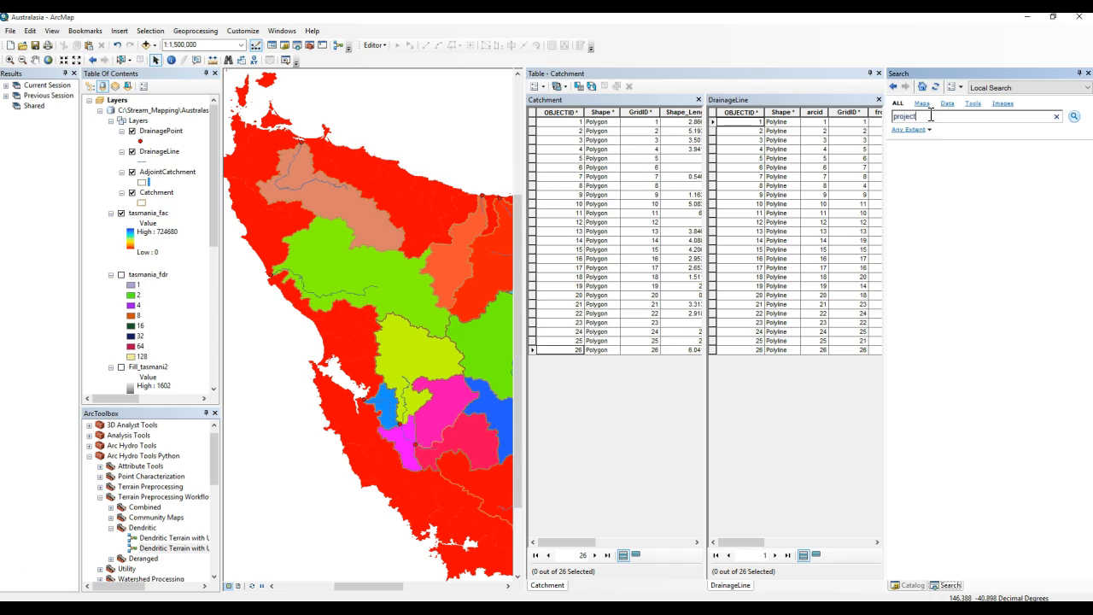
{"action": "key", "text": "Return"}
{"action": "left_click", "coordinate": [948, 191]}
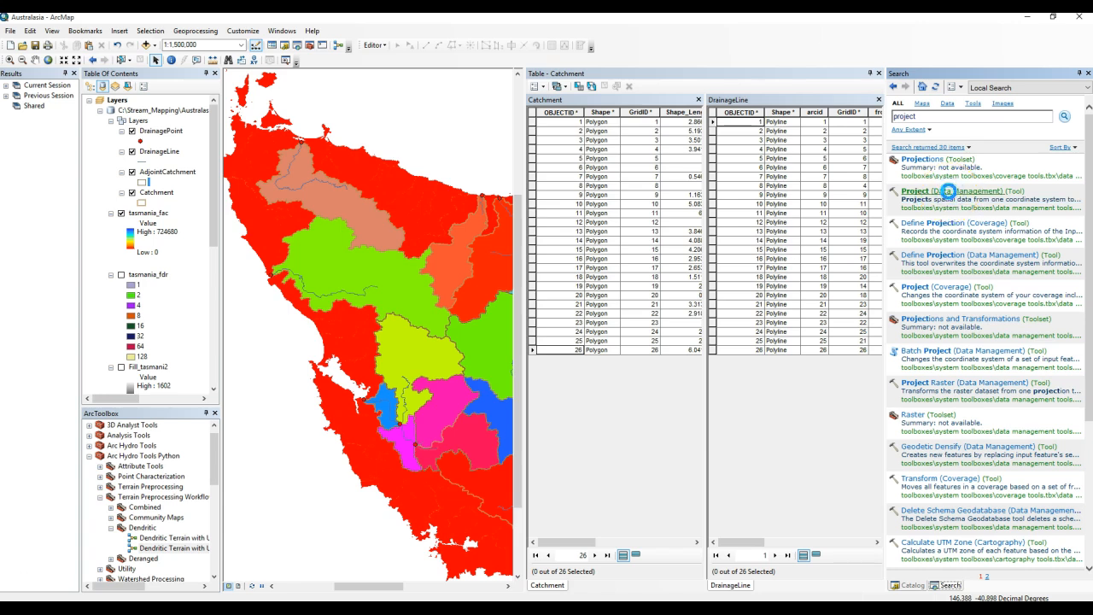
Project the Catchment layer into the WGS 1984 Web Mercator Auxiliary Sphere coordinate system, saving it in the Australasia geodatabase.
{"action": "left_click", "coordinate": [615, 139]}
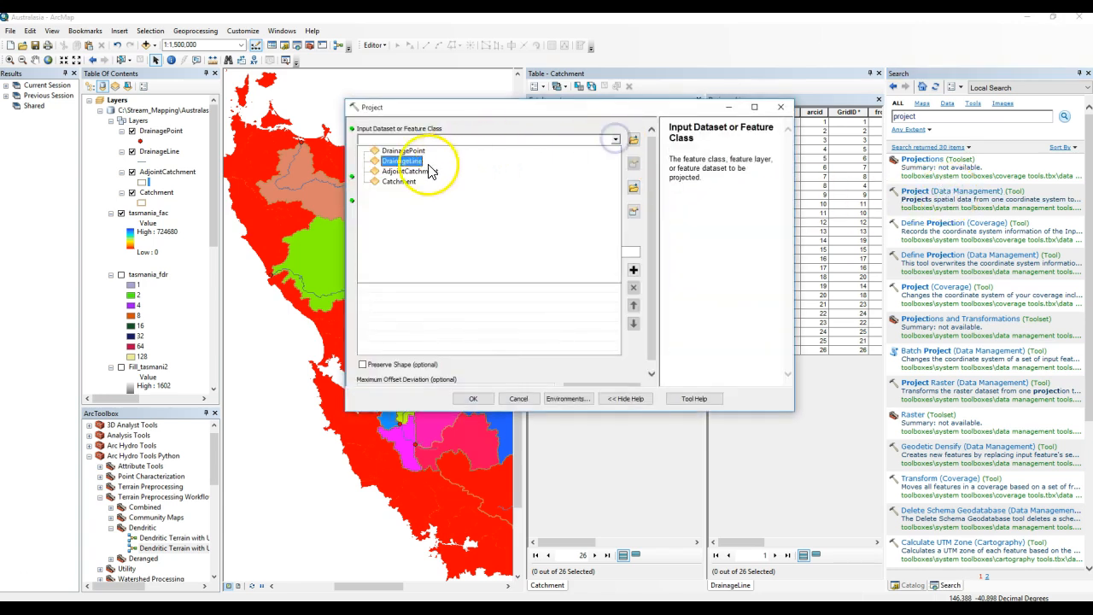
{"action": "left_click", "coordinate": [399, 181]}
{"action": "left_click", "coordinate": [627, 210]}
{"action": "left_click", "coordinate": [460, 182]}
{"action": "scroll", "coordinate": [464, 214], "scroll_direction": "down", "scroll_amount": 2}
{"action": "left_click", "coordinate": [470, 222]}
{"action": "scroll", "coordinate": [511, 205], "scroll_direction": "down", "scroll_amount": 2}
{"action": "scroll", "coordinate": [511, 205], "scroll_direction": "down", "scroll_amount": 6}
{"action": "left_click", "coordinate": [529, 195]}
{"action": "left_click", "coordinate": [632, 403]}
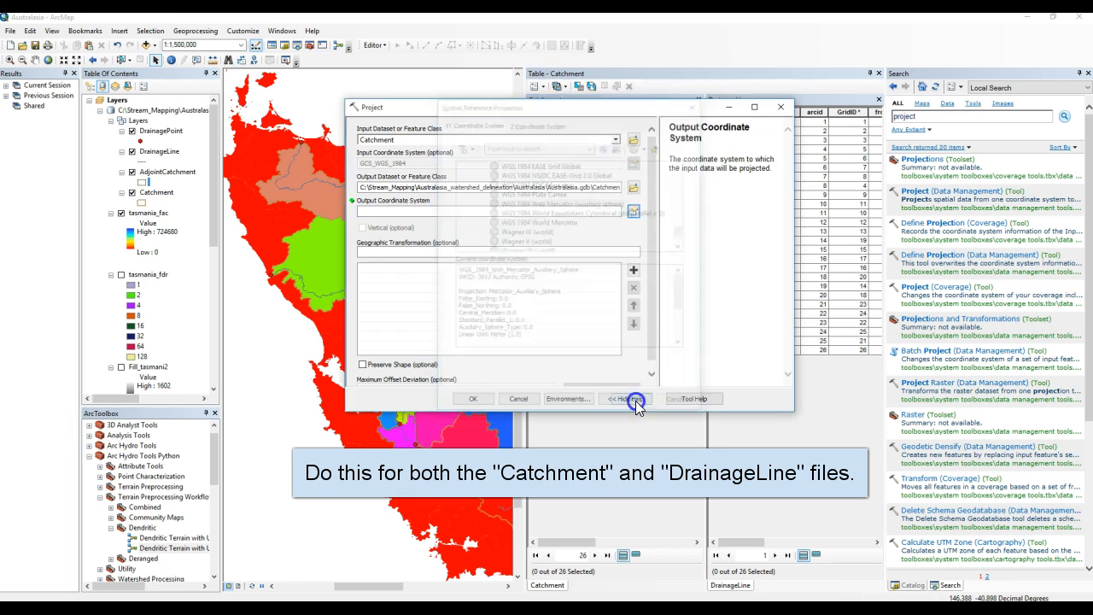
{"action": "left_click", "coordinate": [473, 399]}
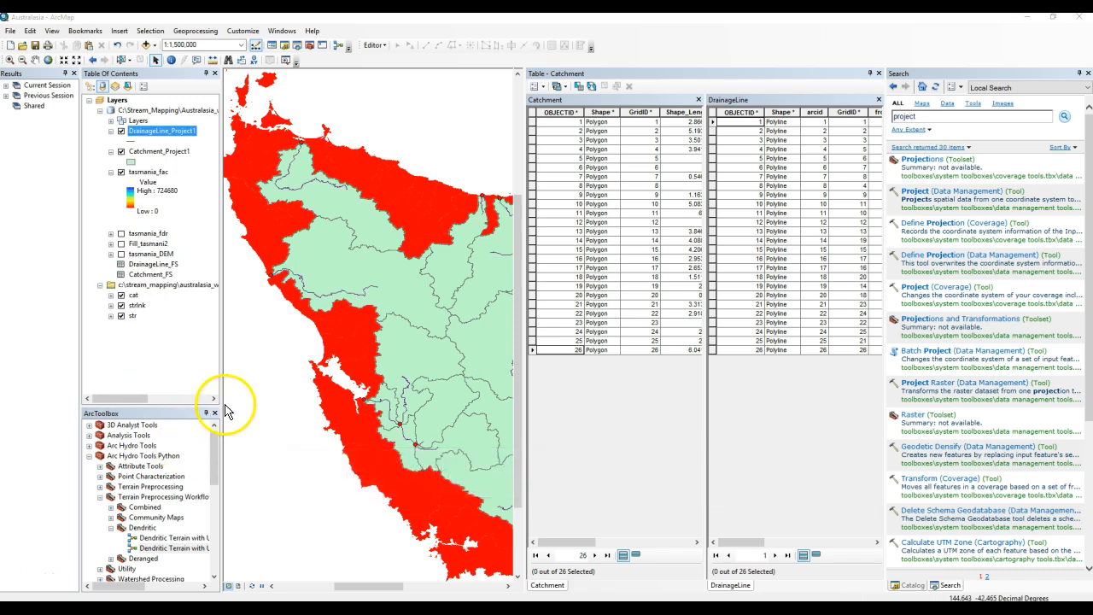
Close the Catchment and DrainageLine attribute tables.
{"action": "left_click", "coordinate": [168, 150]}
{"action": "left_click", "coordinate": [168, 132]}
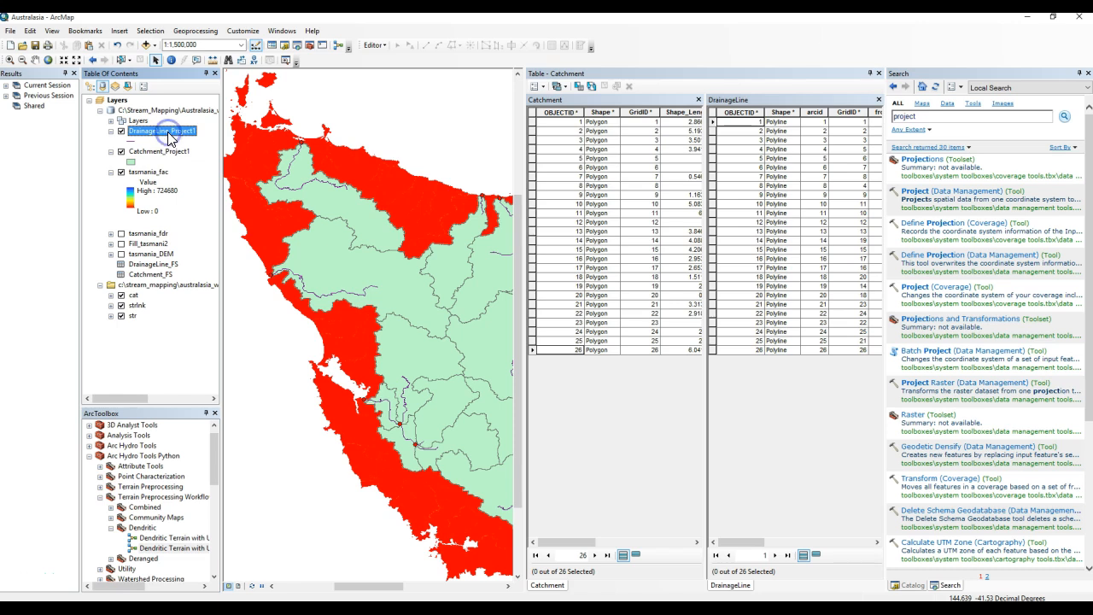
{"action": "left_click", "coordinate": [698, 99]}
{"action": "left_click", "coordinate": [878, 99]}
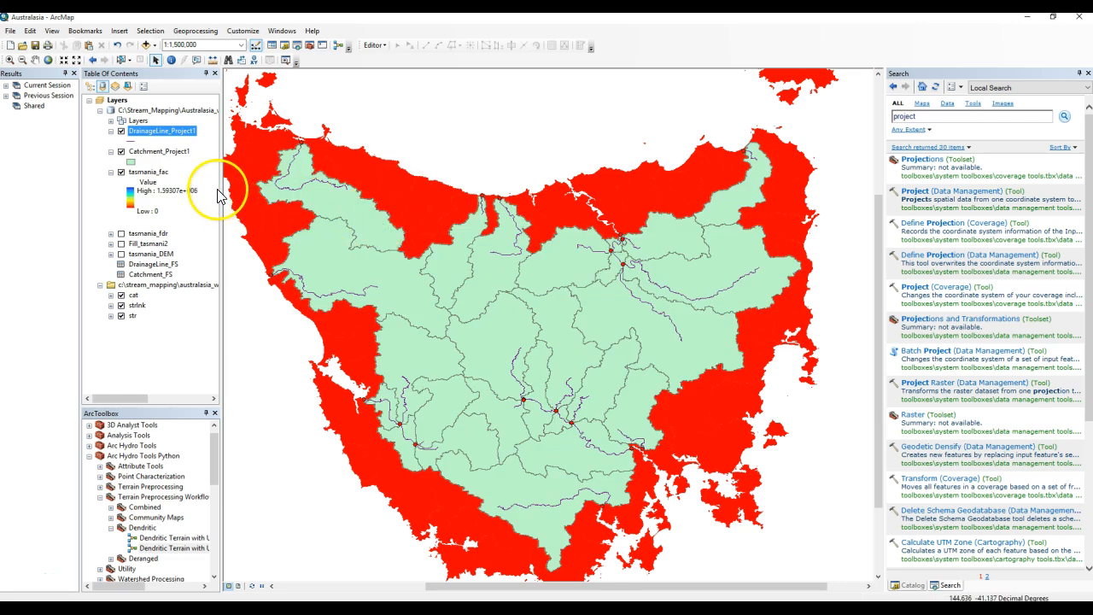
Open the DrainageLine_Project1 attribute table and inspect the HydroID field's properties.
{"action": "right_click", "coordinate": [178, 135]}
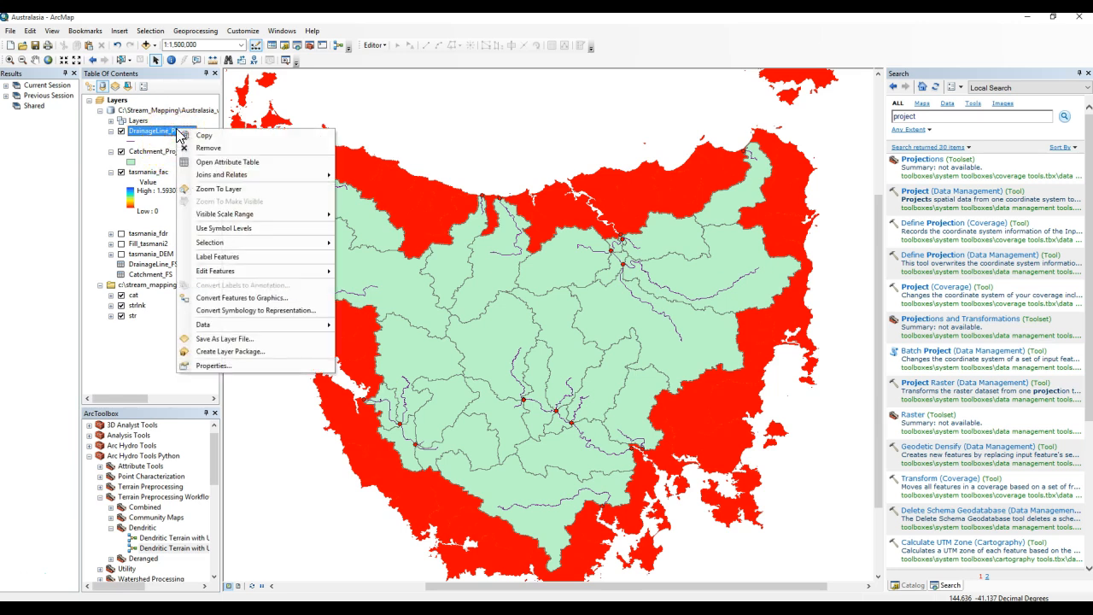
{"action": "left_click", "coordinate": [215, 161]}
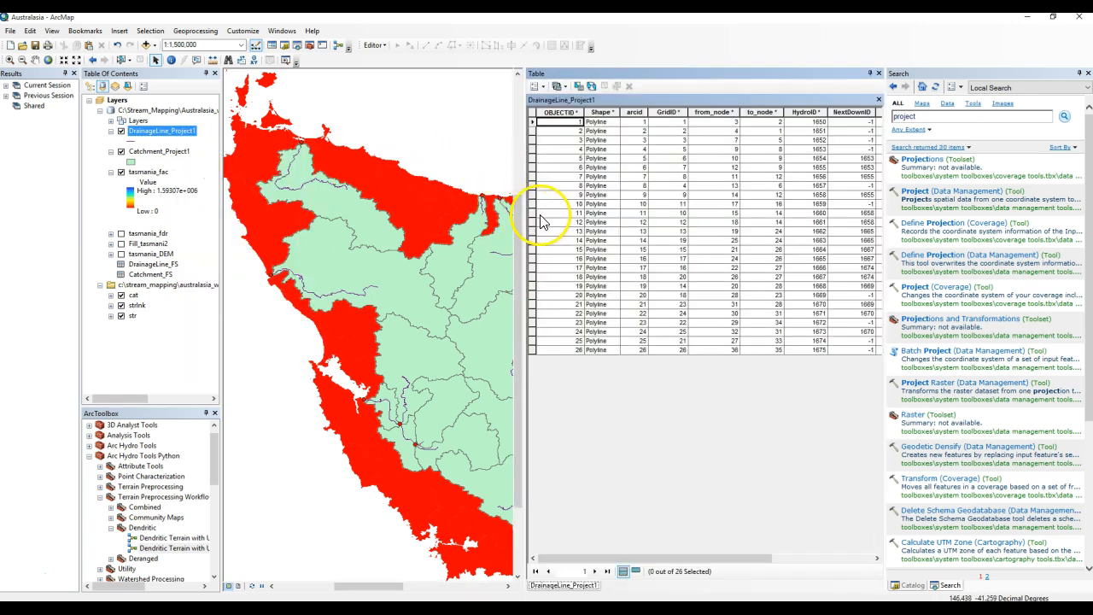
{"action": "left_click_drag", "start_coordinate": [581, 558], "coordinate": [616, 557]}
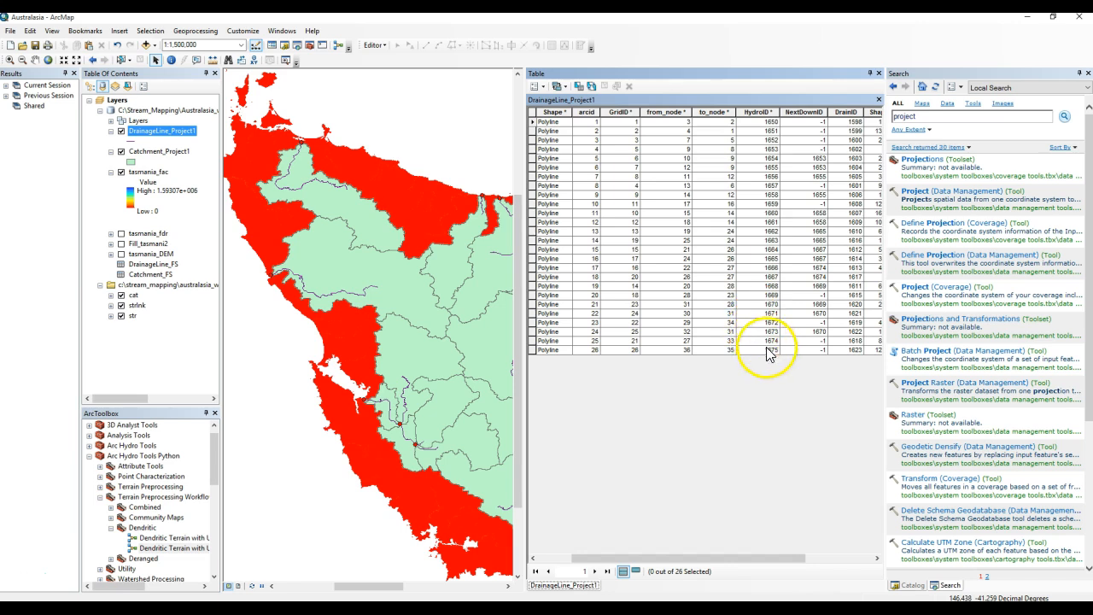
{"action": "left_click", "coordinate": [757, 114]}
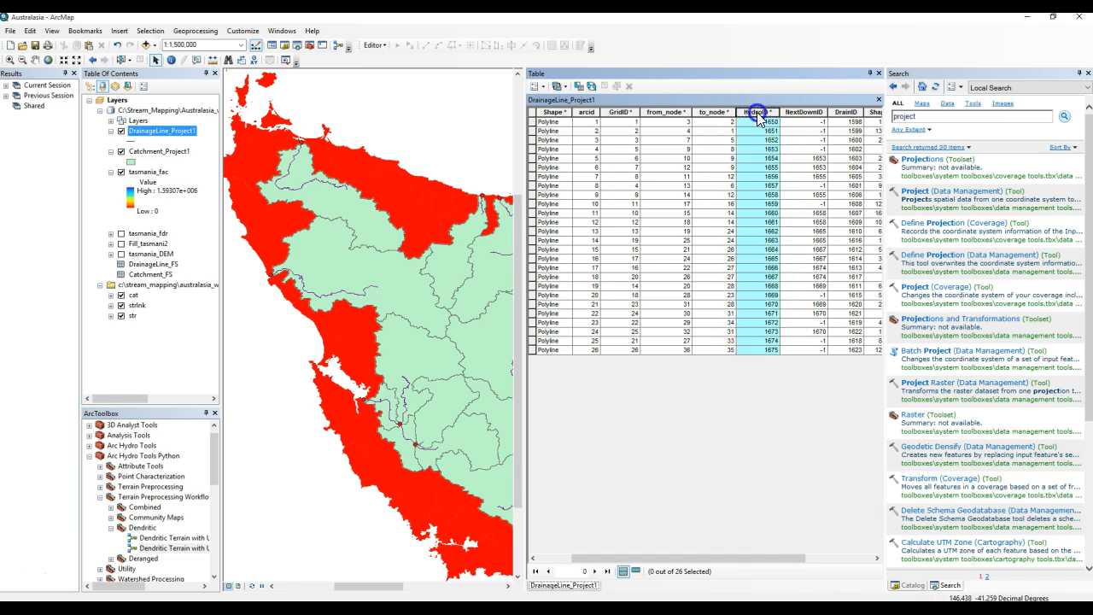
{"action": "right_click", "coordinate": [757, 114]}
{"action": "left_click", "coordinate": [780, 251]}
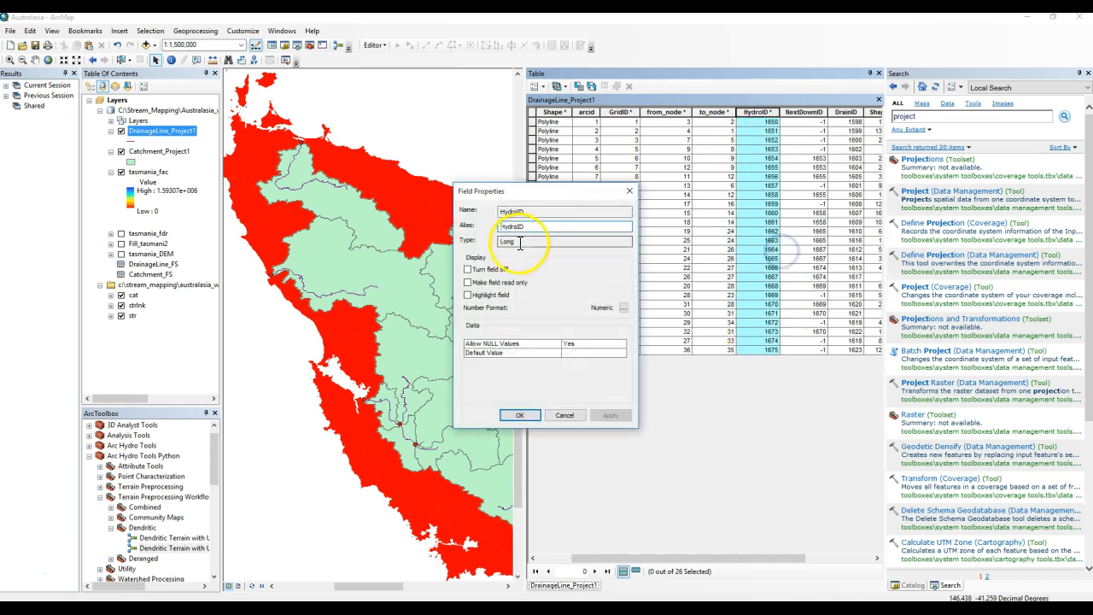
{"action": "left_click", "coordinate": [519, 415]}
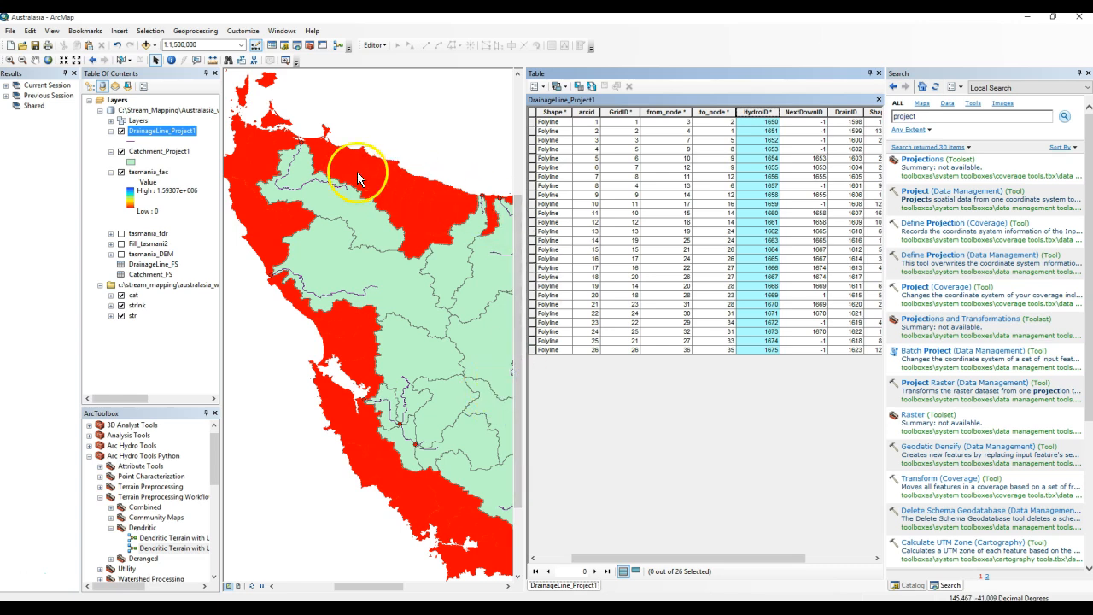
Open the Catchment_Project1 attribute table and add a Long Integer field named DrainLnID.
{"action": "left_click", "coordinate": [175, 153]}
{"action": "right_click", "coordinate": [175, 156]}
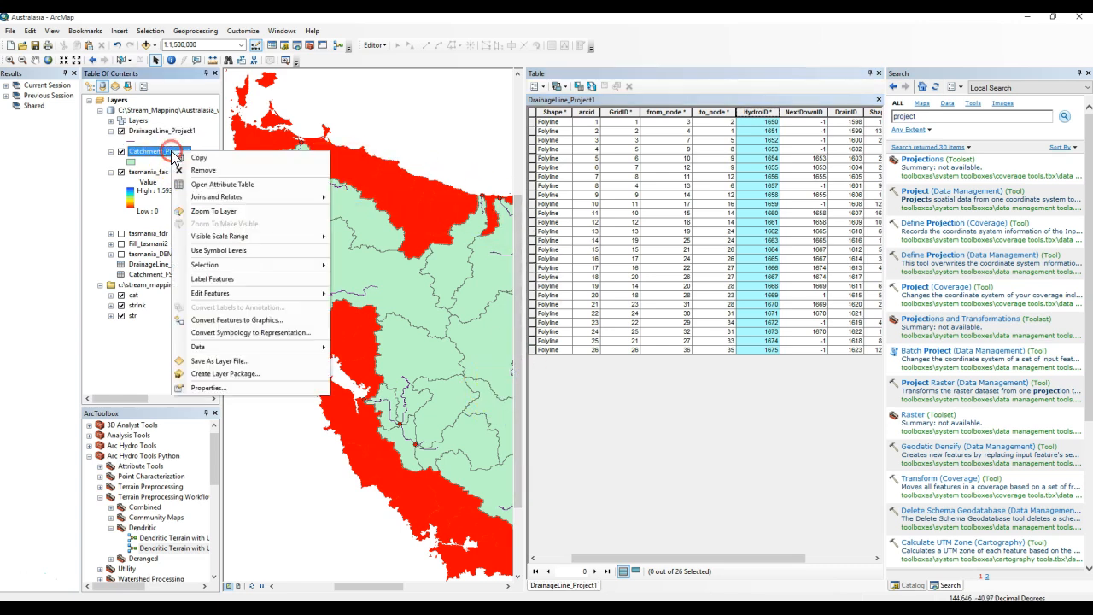
{"action": "left_click", "coordinate": [192, 180]}
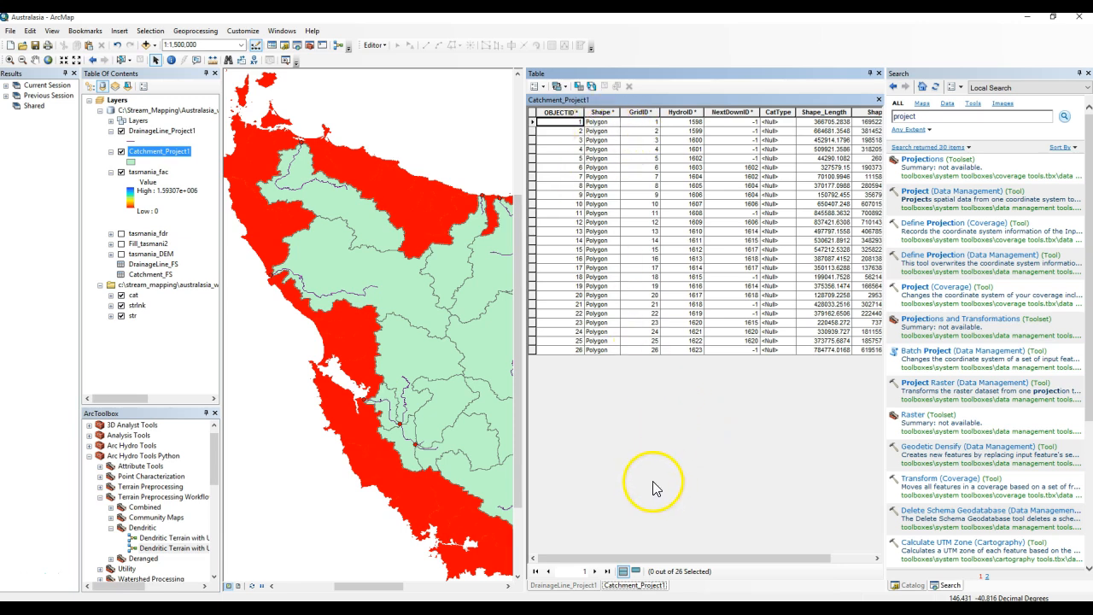
{"action": "mouse_move", "coordinate": [654, 558]}
{"action": "left_mouse_down"}
{"action": "mouse_move", "coordinate": [766, 560]}
{"action": "mouse_move", "coordinate": [649, 560]}
{"action": "left_mouse_up"}
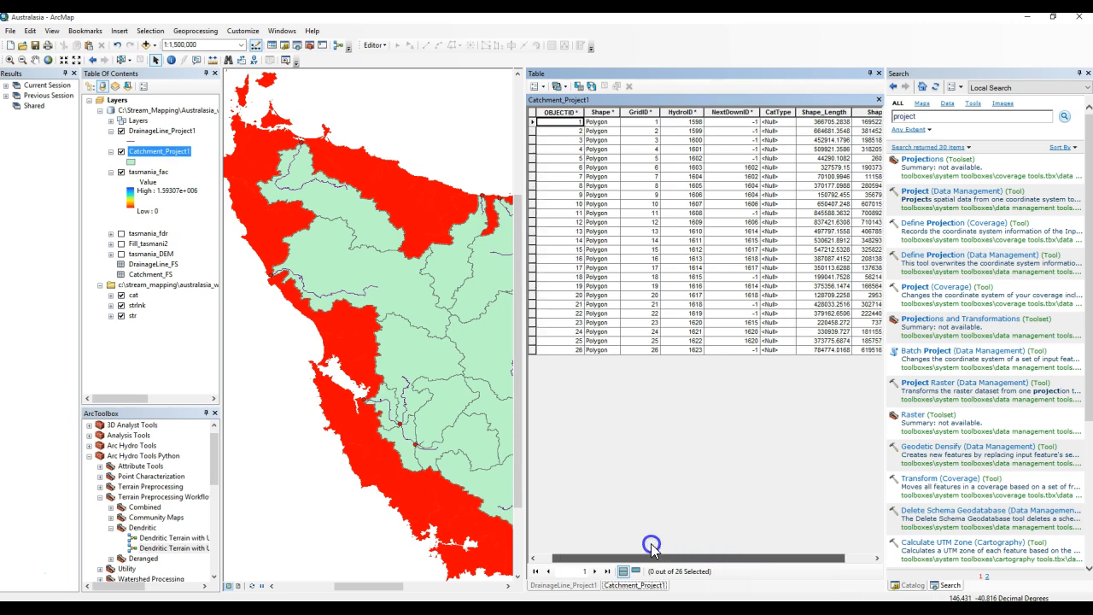
{"action": "left_click", "coordinate": [544, 87]}
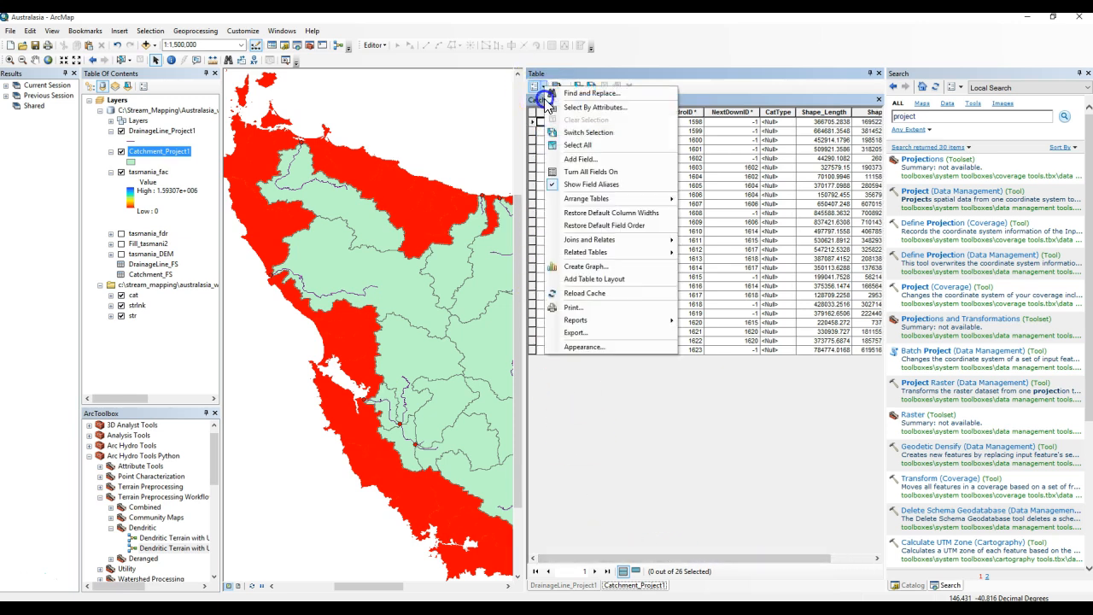
{"action": "left_click", "coordinate": [567, 155]}
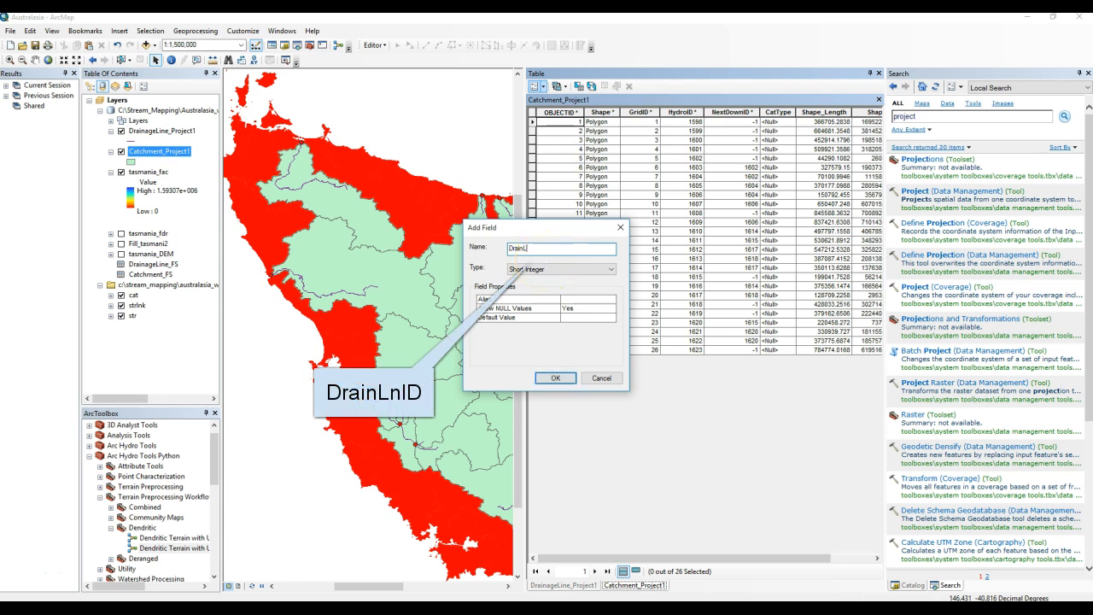
{"action": "left_click", "coordinate": [594, 269]}
{"action": "left_click", "coordinate": [553, 288]}
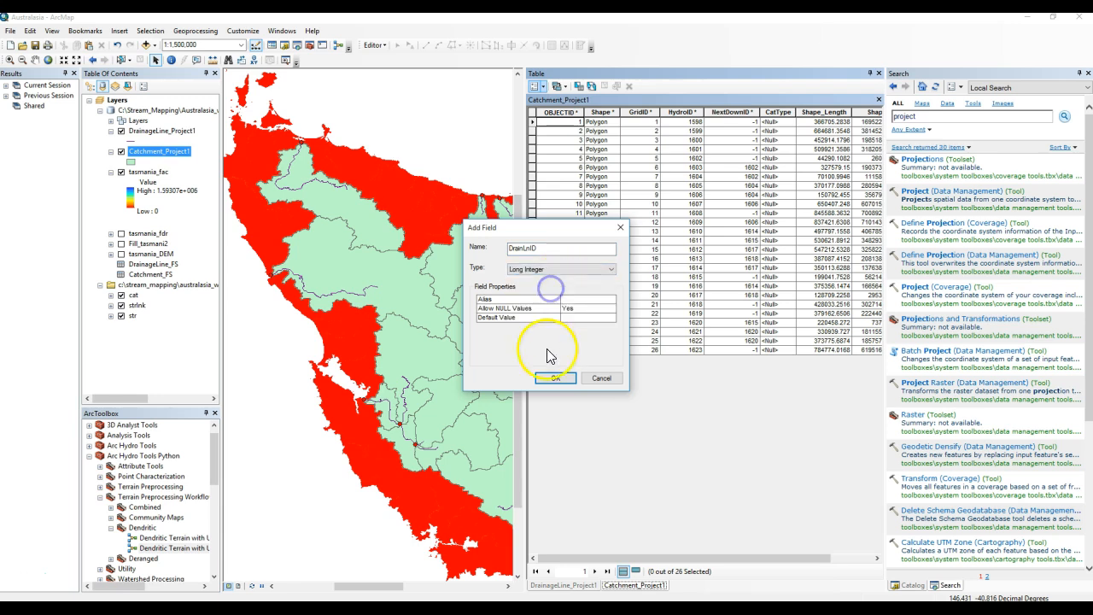
{"action": "left_click", "coordinate": [551, 378]}
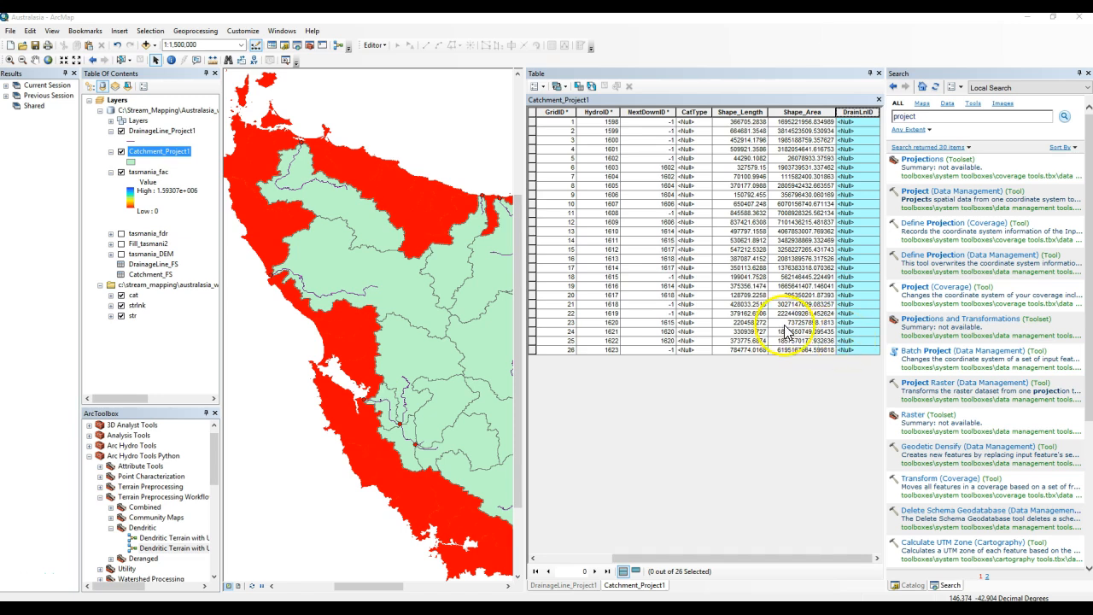
Join DrainageLine_Project1 to Catchment_Project1 on GridID in both tables, validating the join first.
{"action": "right_click", "coordinate": [180, 154]}
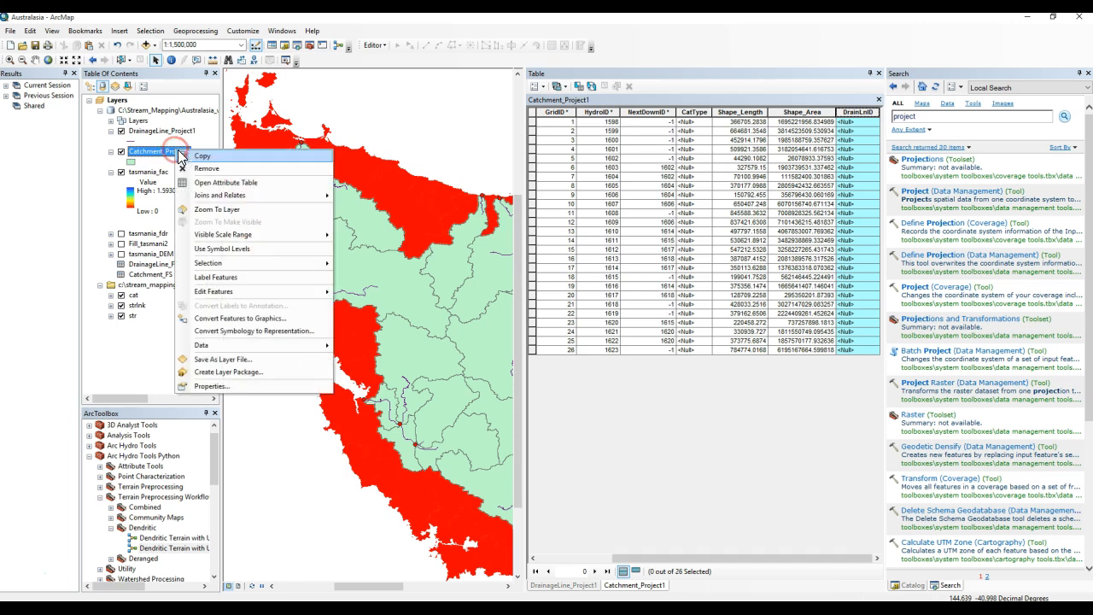
{"action": "mouse_move", "coordinate": [302, 195]}
{"action": "left_click", "coordinate": [369, 203]}
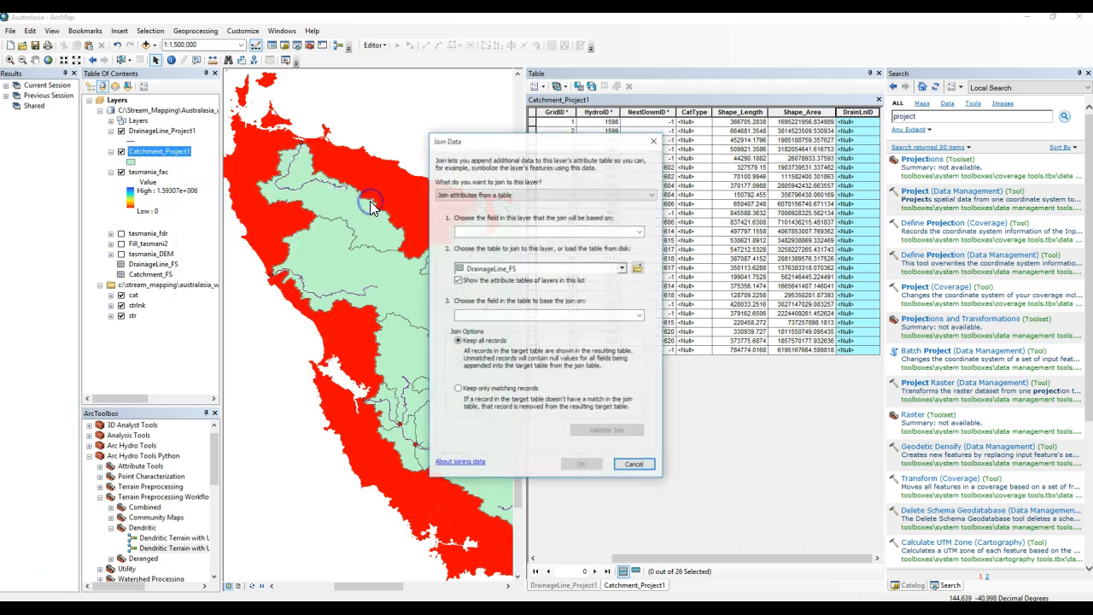
{"action": "left_click", "coordinate": [513, 230]}
{"action": "left_click", "coordinate": [501, 253]}
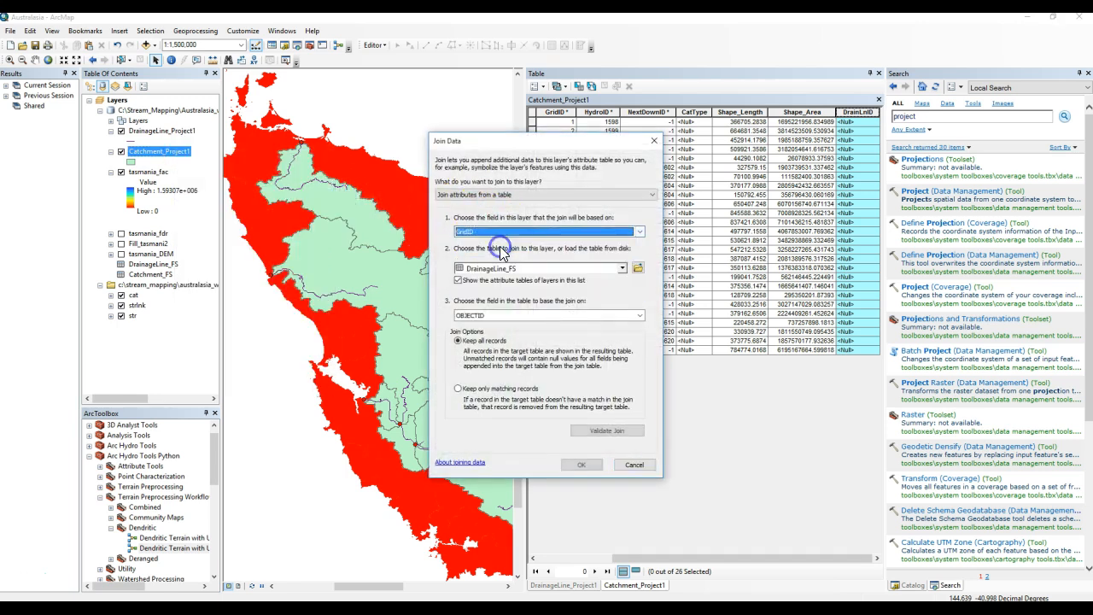
{"action": "left_click", "coordinate": [531, 268]}
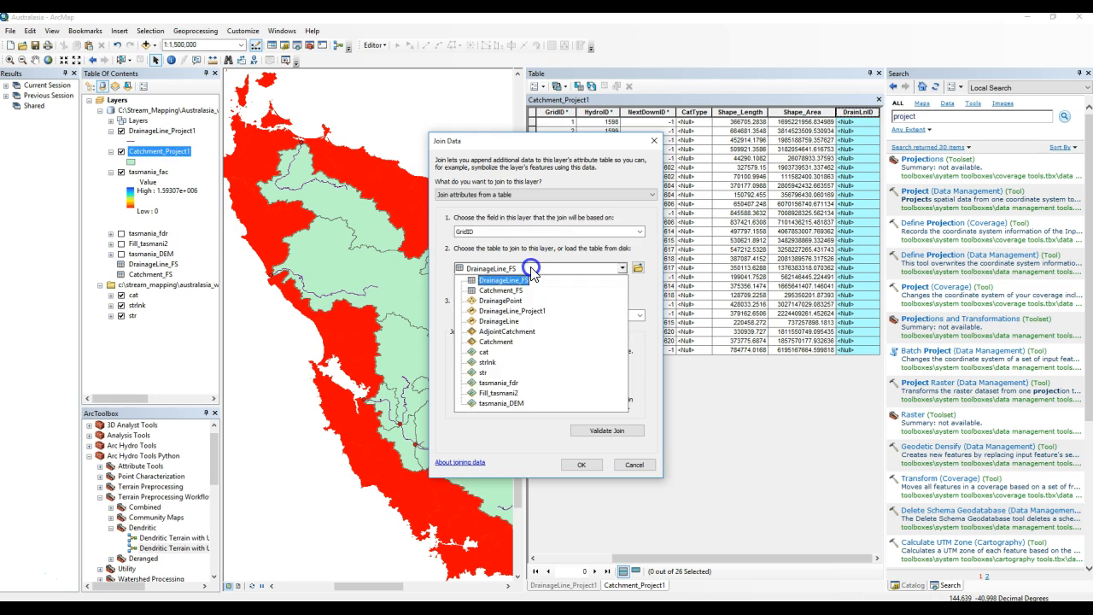
{"action": "left_click", "coordinate": [530, 311]}
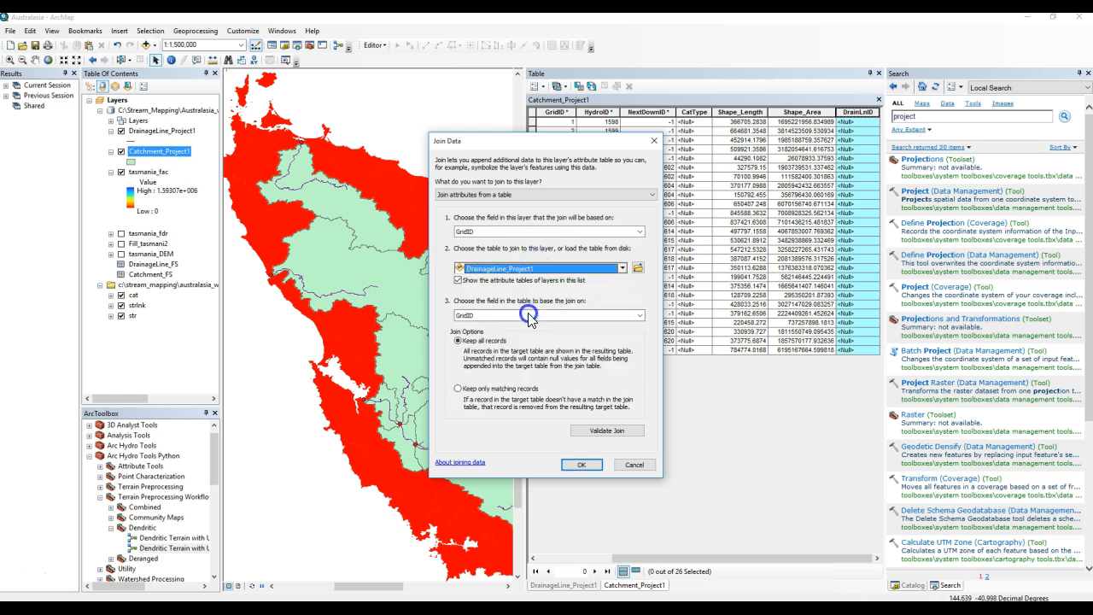
{"action": "left_click", "coordinate": [604, 431]}
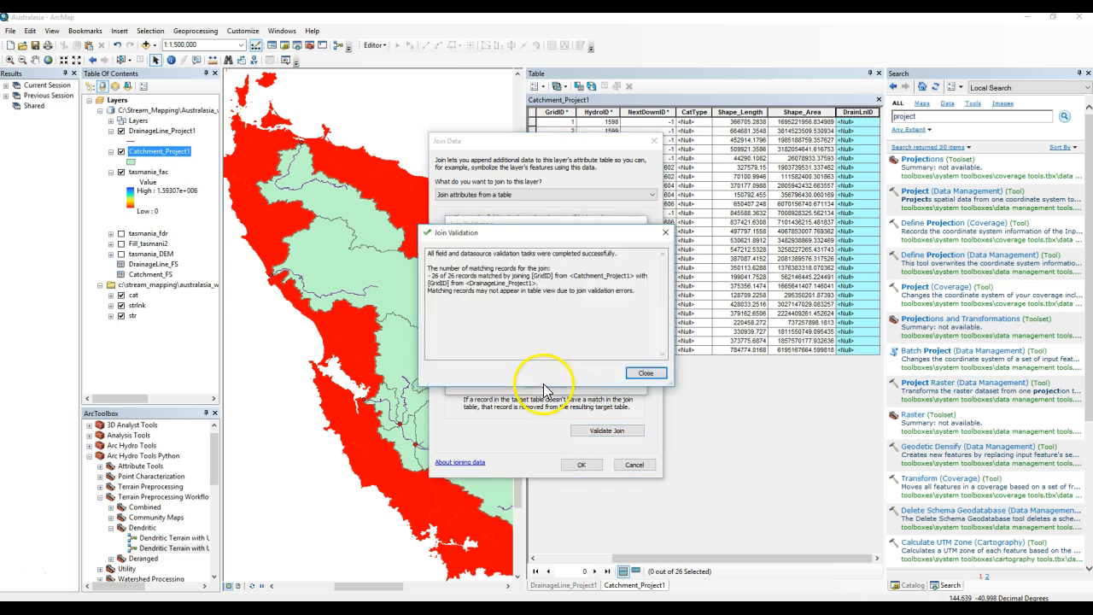
{"action": "left_click", "coordinate": [643, 372]}
{"action": "left_click", "coordinate": [583, 464]}
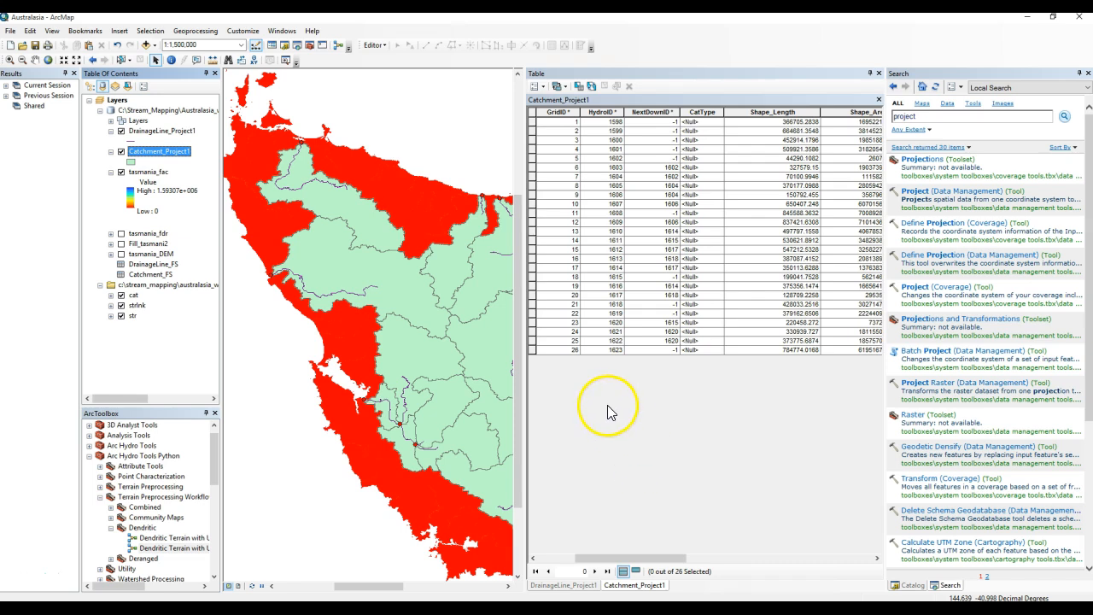
Calculate the DrainLnID field as DrainageLine_Project1.HydroID with the Field Calculator.
{"action": "left_click_drag", "start_coordinate": [654, 556], "coordinate": [715, 556]}
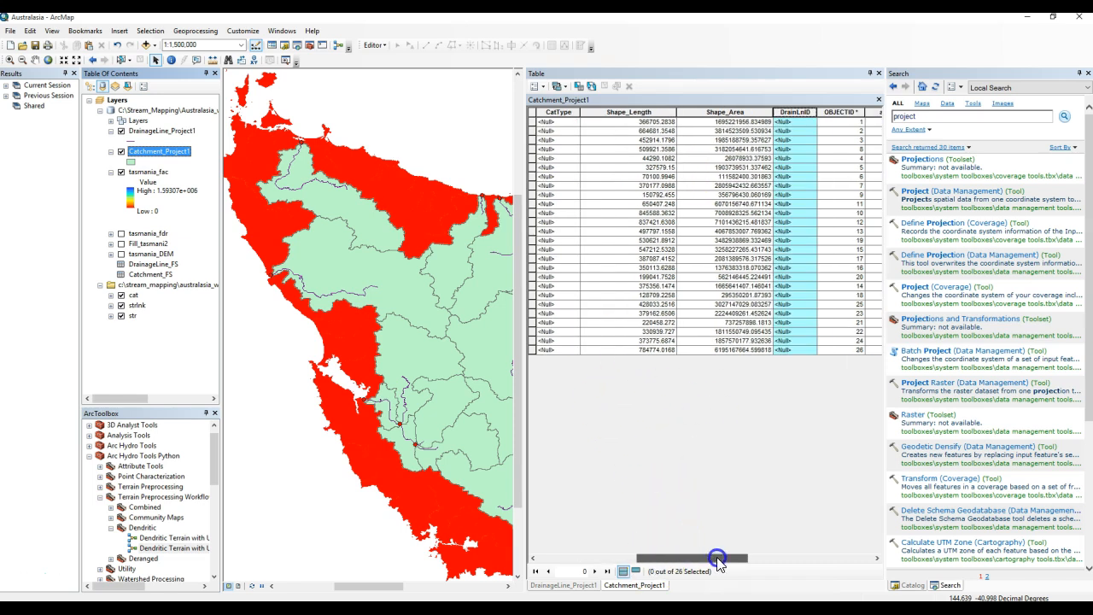
{"action": "right_click", "coordinate": [799, 122]}
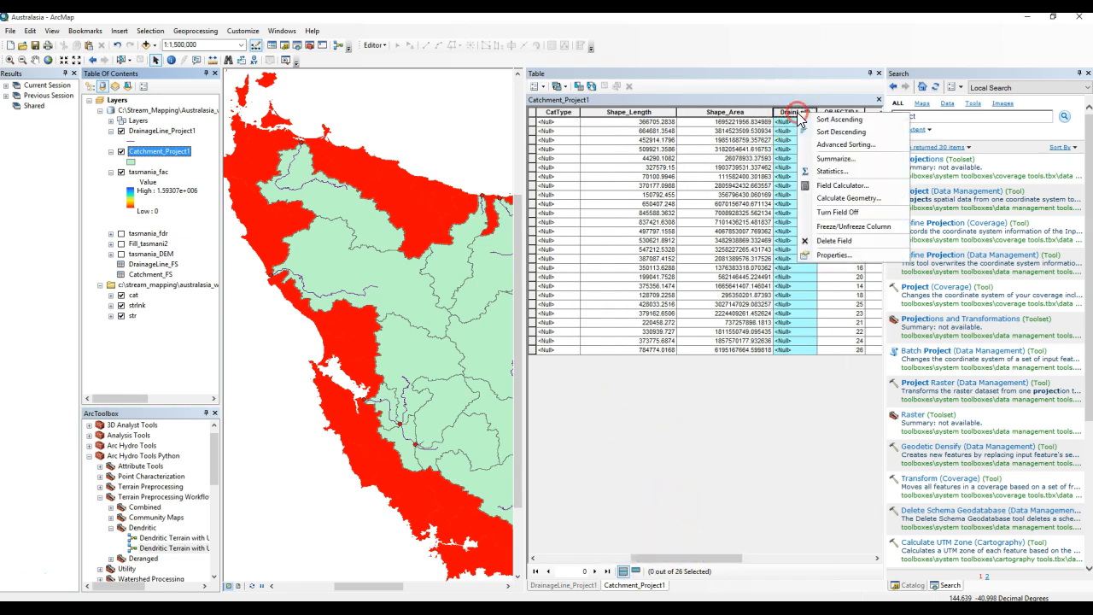
{"action": "left_click", "coordinate": [823, 184]}
{"action": "left_click", "coordinate": [458, 331]}
{"action": "scroll", "coordinate": [532, 231], "scroll_direction": "down", "scroll_amount": 3}
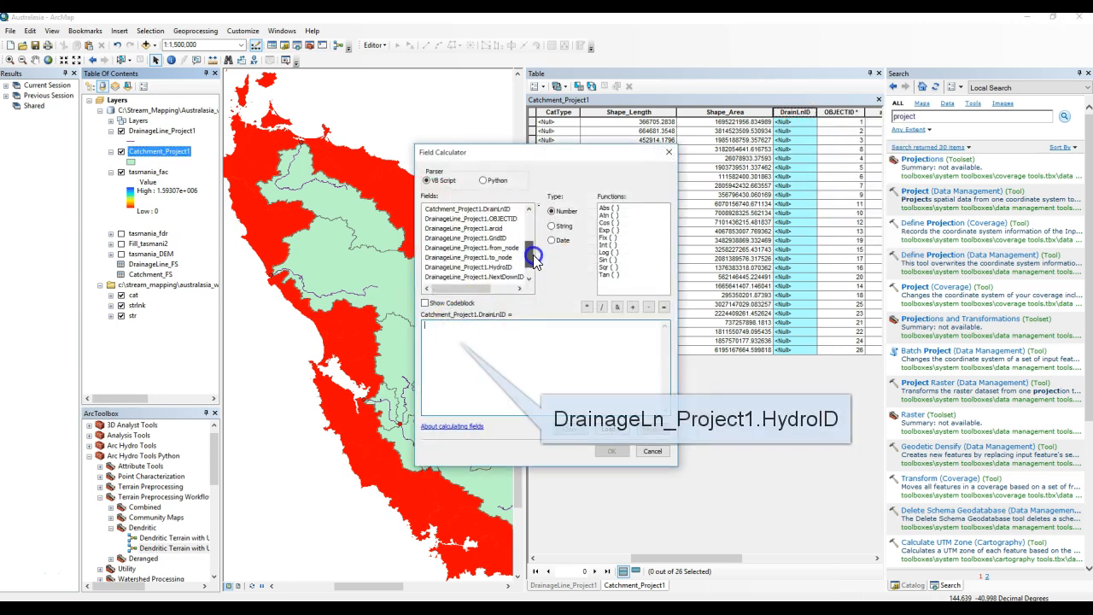
{"action": "left_click", "coordinate": [491, 249]}
{"action": "double_click", "coordinate": [495, 249]}
{"action": "left_click", "coordinate": [611, 451]}
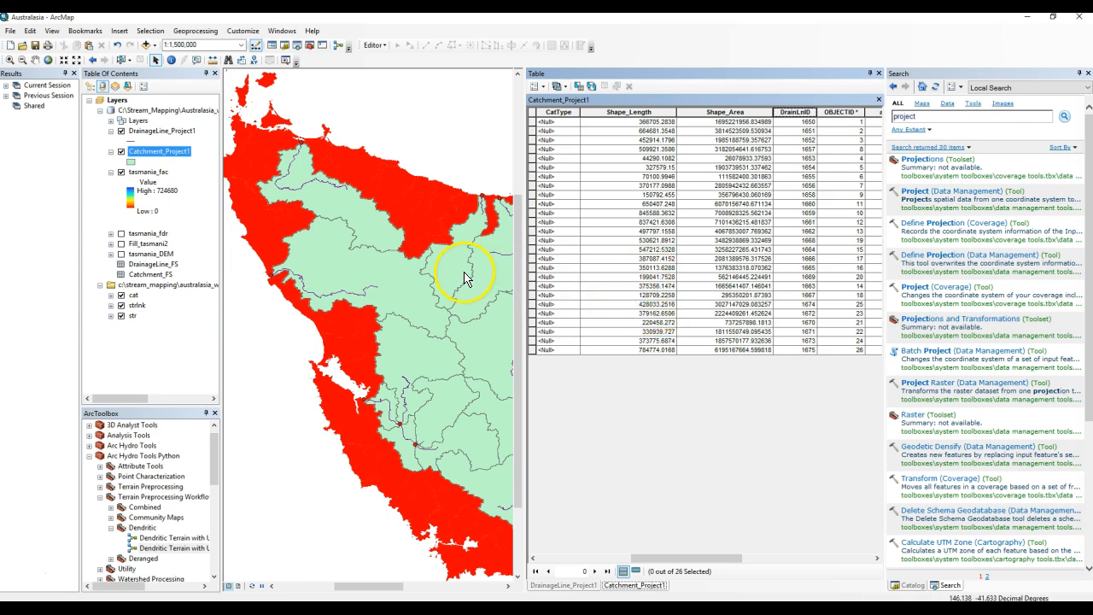
Remove all joins from the Catchment_Project1 layer.
{"action": "right_click", "coordinate": [190, 152]}
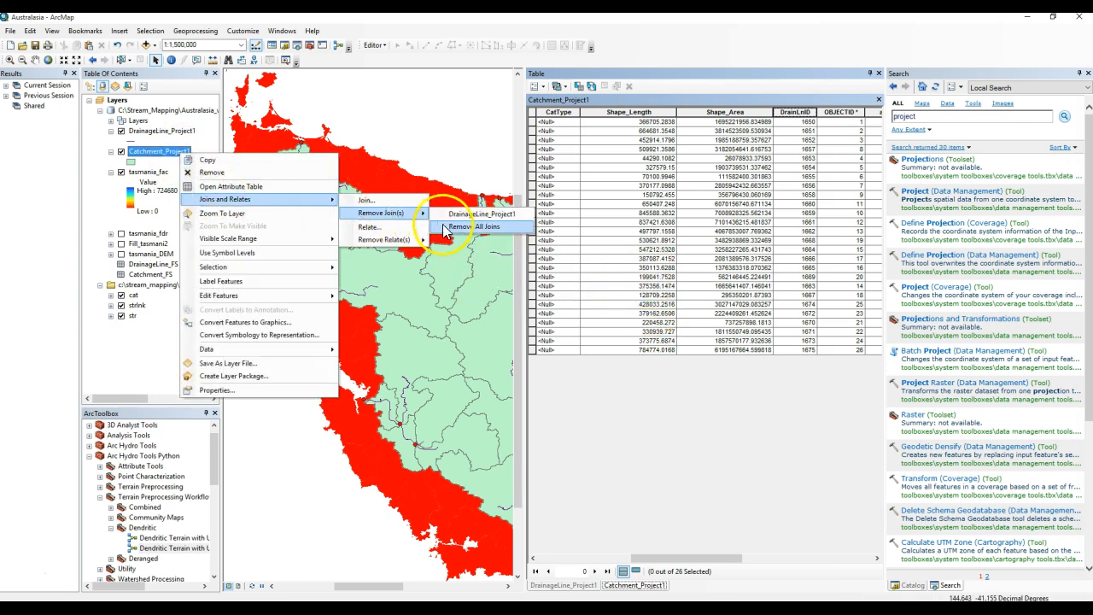
{"action": "left_click", "coordinate": [445, 225]}
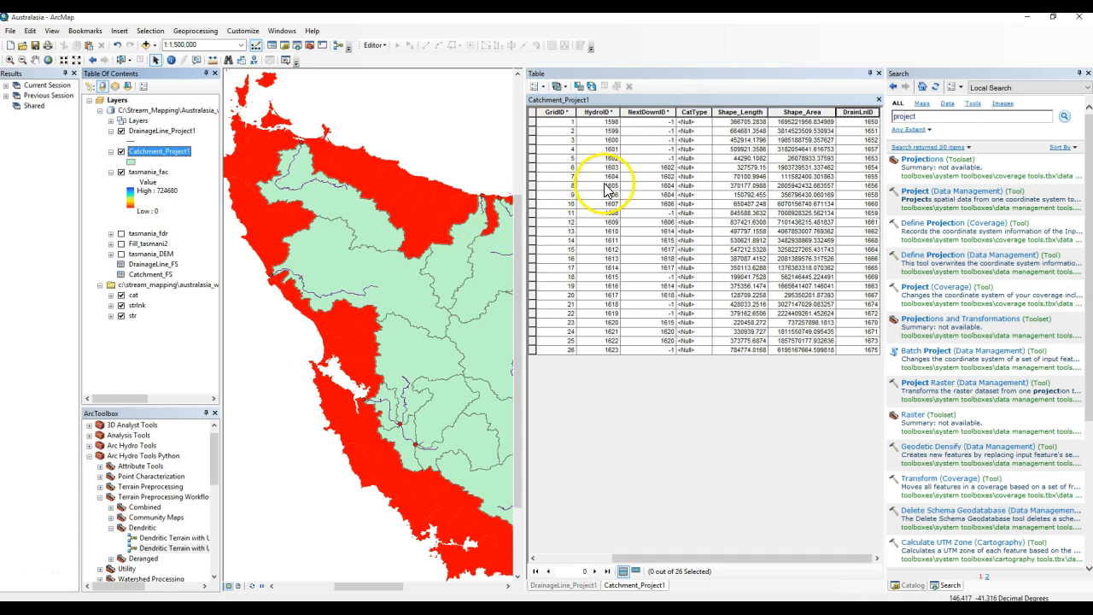
Open the DrainageLine_Project1 attribute table to review its fields, then close the table.
{"action": "left_click", "coordinate": [184, 133]}
{"action": "right_click", "coordinate": [187, 135]}
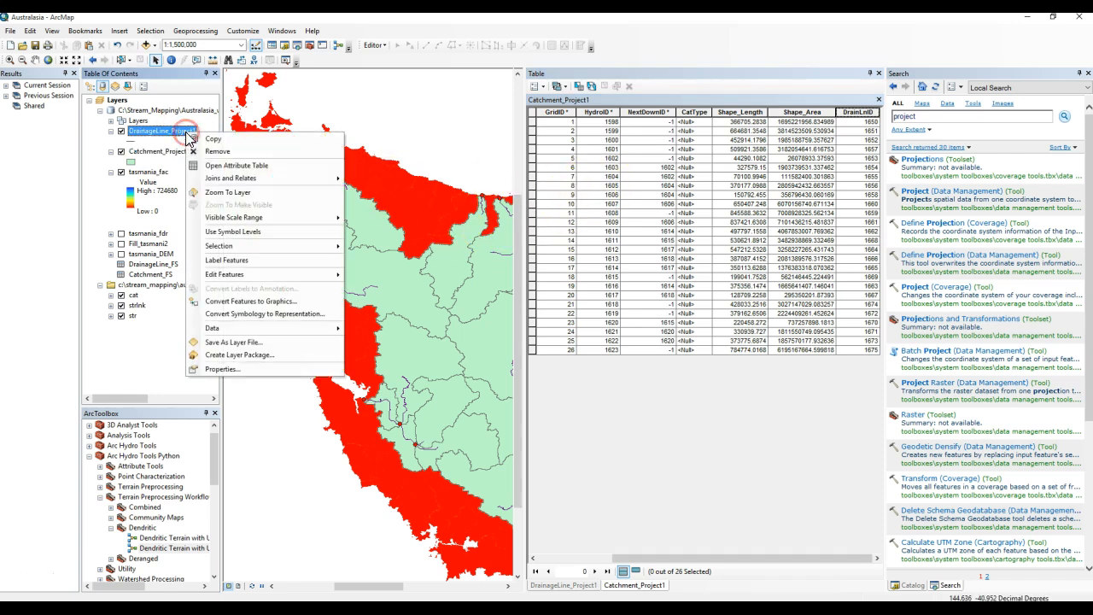
{"action": "left_click", "coordinate": [211, 163]}
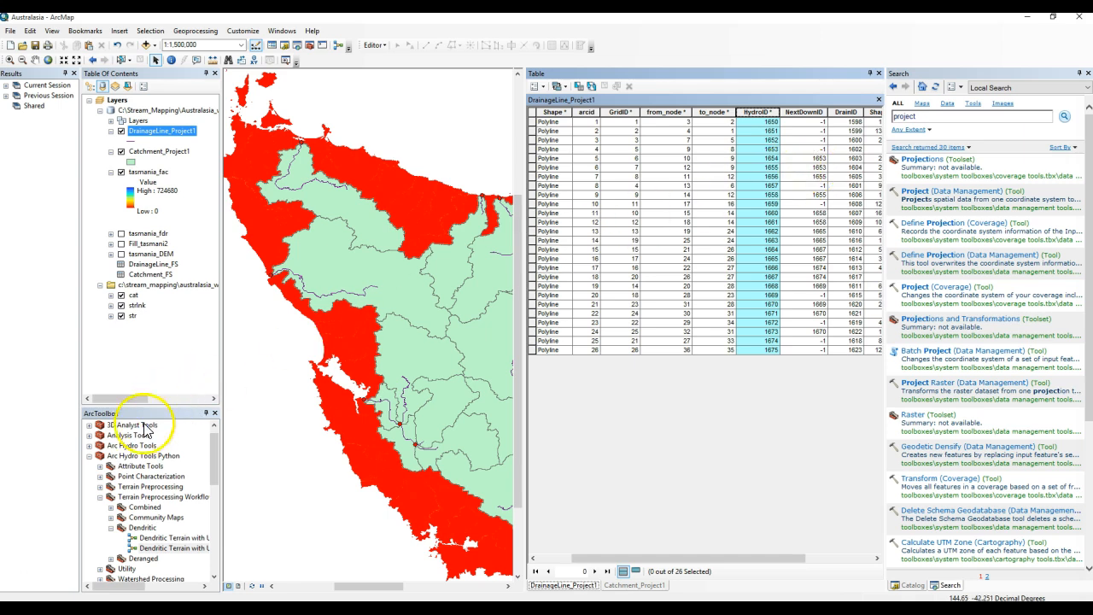
{"action": "left_click", "coordinate": [877, 74]}
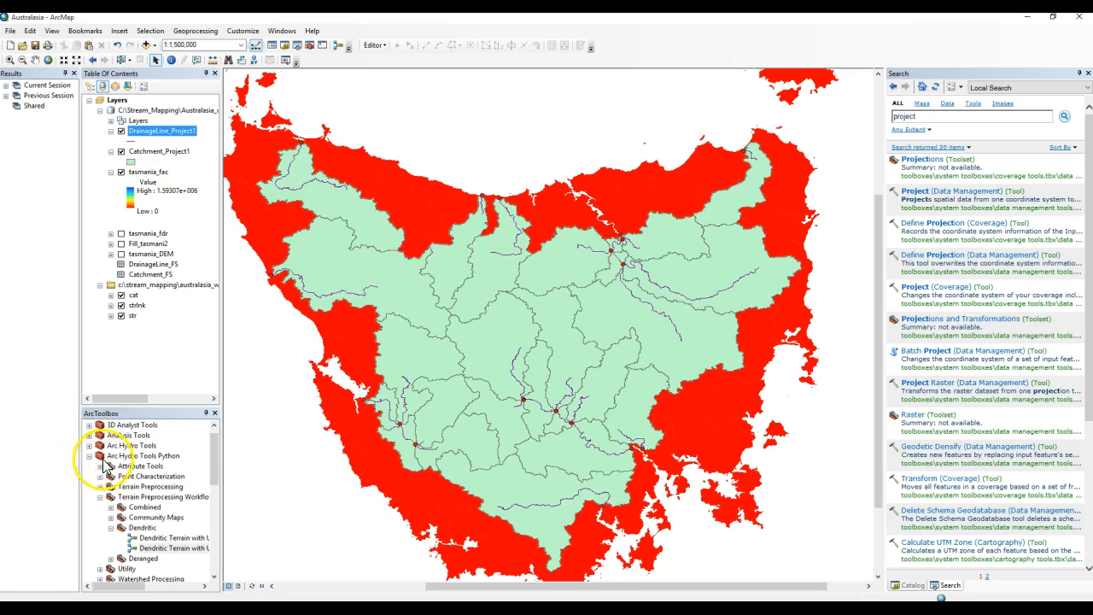
Run the H&H Modeling Calculate Muskingum Parameters tool on DrainageLine_Project1 with multiplying factors k 0.35 and x 3.
{"action": "scroll", "coordinate": [102, 461], "scroll_direction": "down", "scroll_amount": 1}
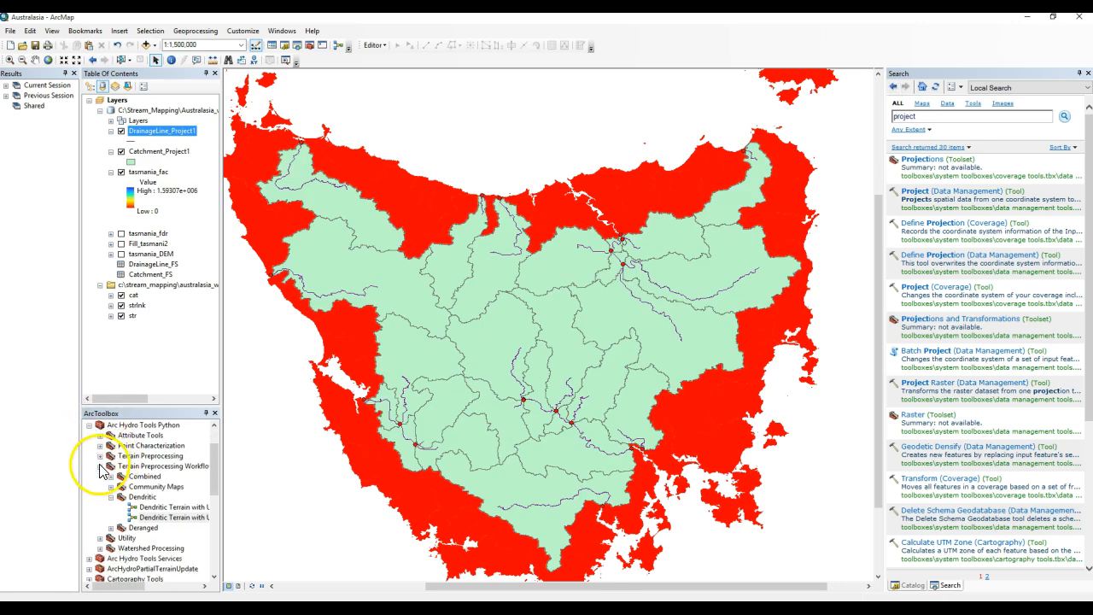
{"action": "left_click", "coordinate": [90, 425]}
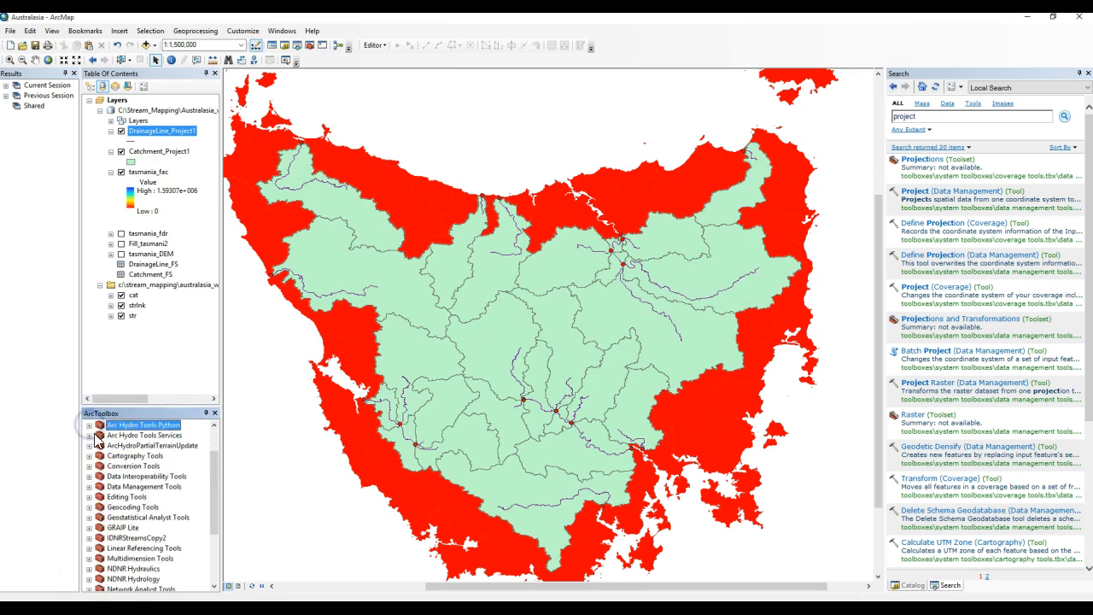
{"action": "scroll", "coordinate": [98, 441], "scroll_direction": "up", "scroll_amount": 1}
{"action": "left_click", "coordinate": [90, 444]}
{"action": "left_click", "coordinate": [100, 473]}
{"action": "left_click", "coordinate": [110, 526]}
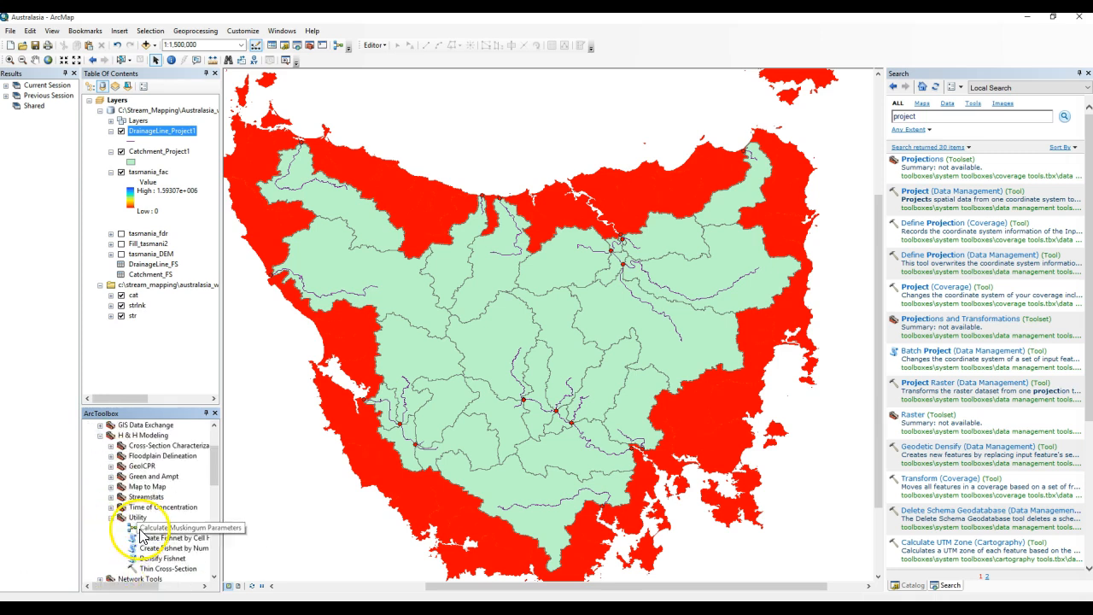
{"action": "double_click", "coordinate": [142, 530]}
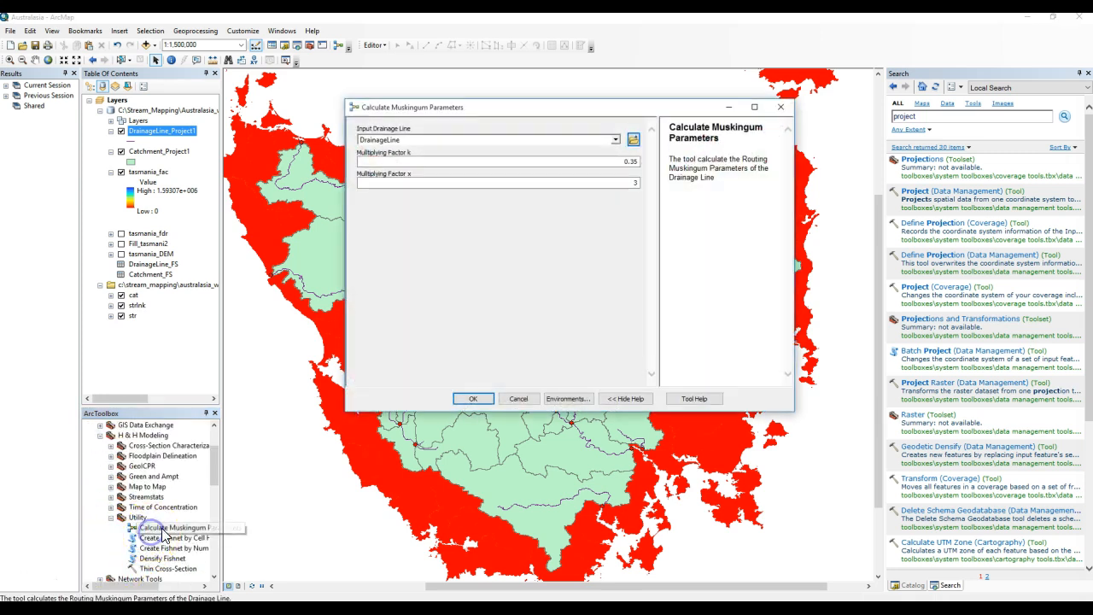
{"action": "left_click", "coordinate": [615, 141]}
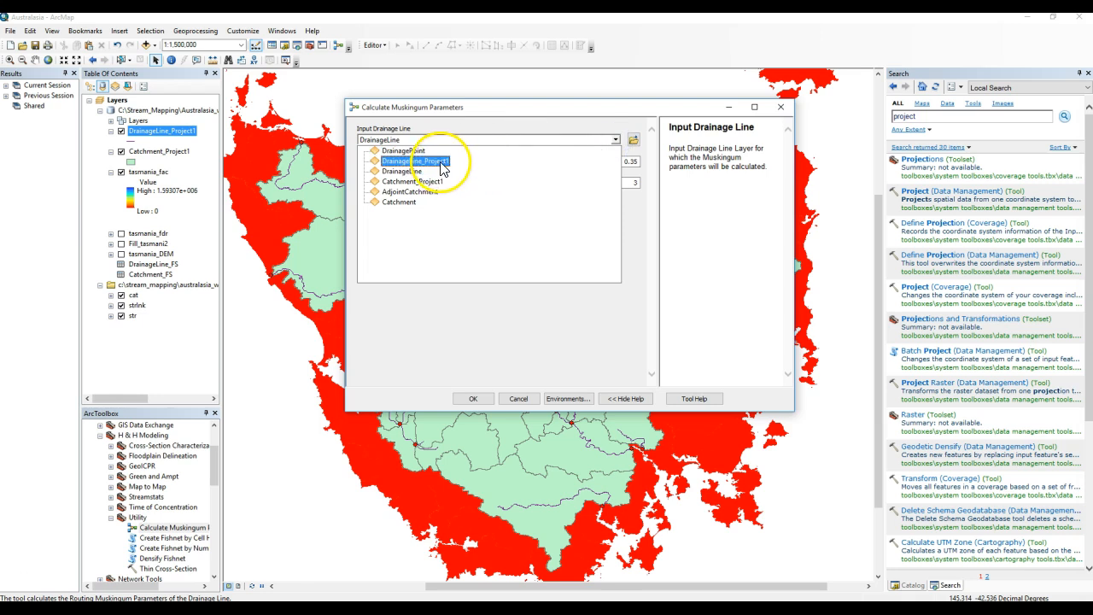
{"action": "left_click", "coordinate": [443, 161]}
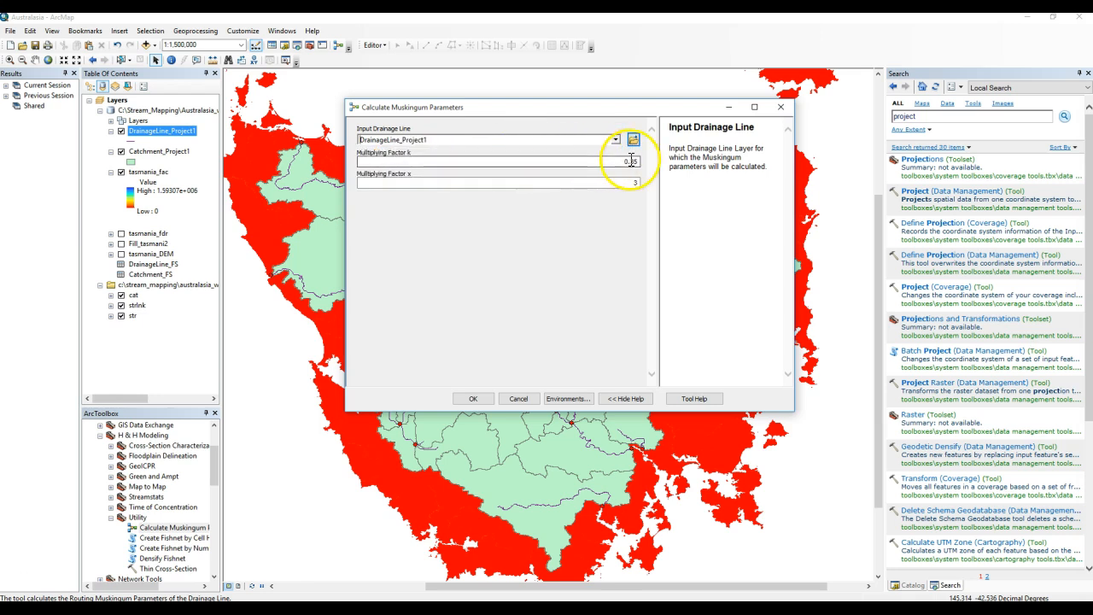
{"action": "left_click", "coordinate": [480, 399]}
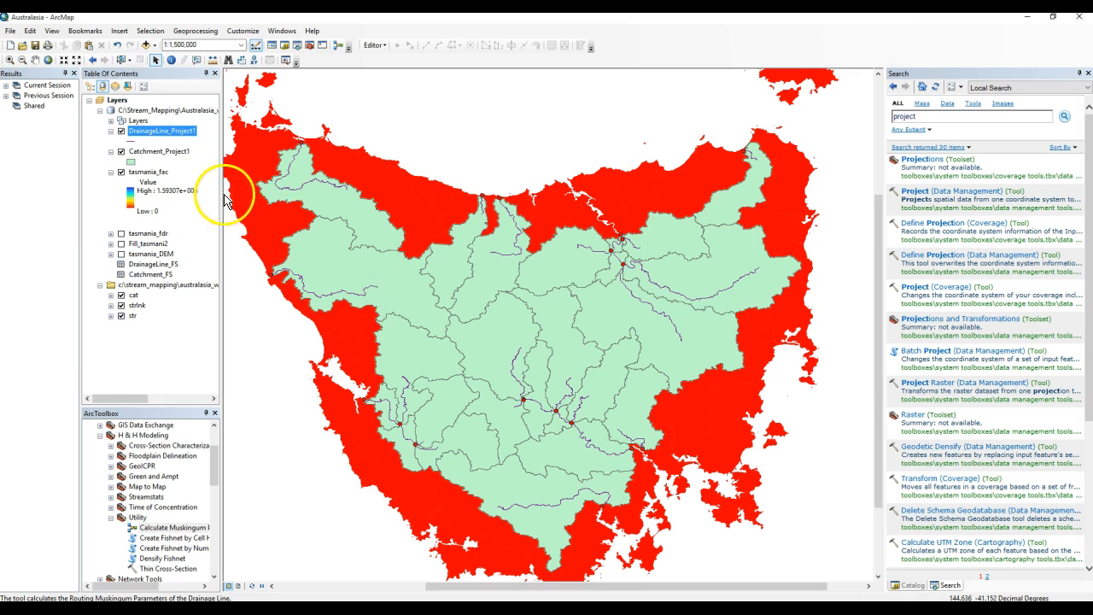
Open the DrainageLine_Project1 attribute table and add a Long Integer field named COMID.
{"action": "right_click", "coordinate": [162, 131]}
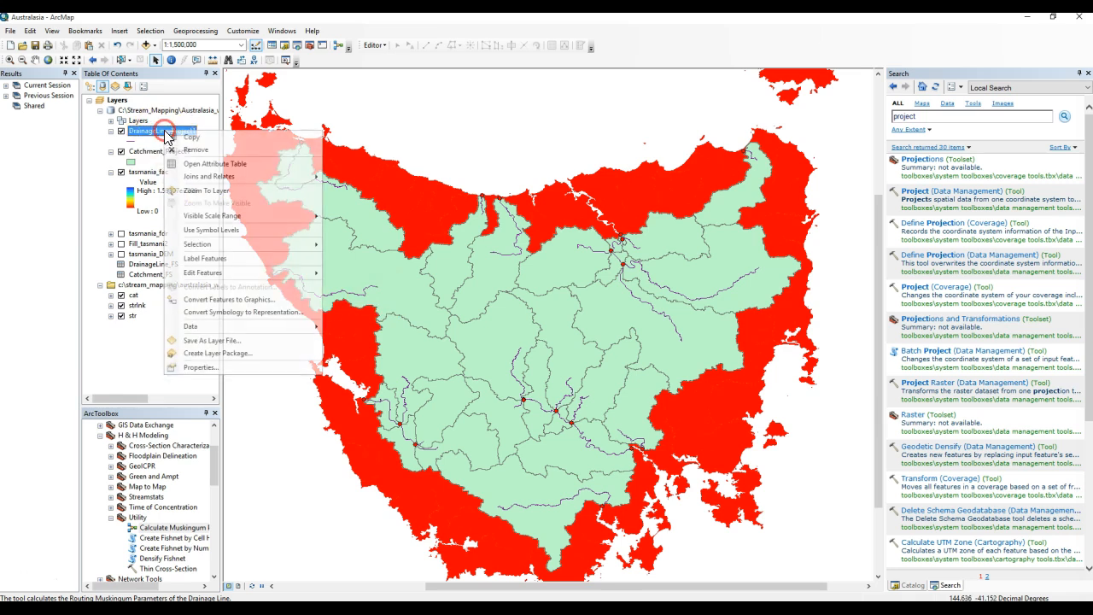
{"action": "left_click", "coordinate": [203, 164]}
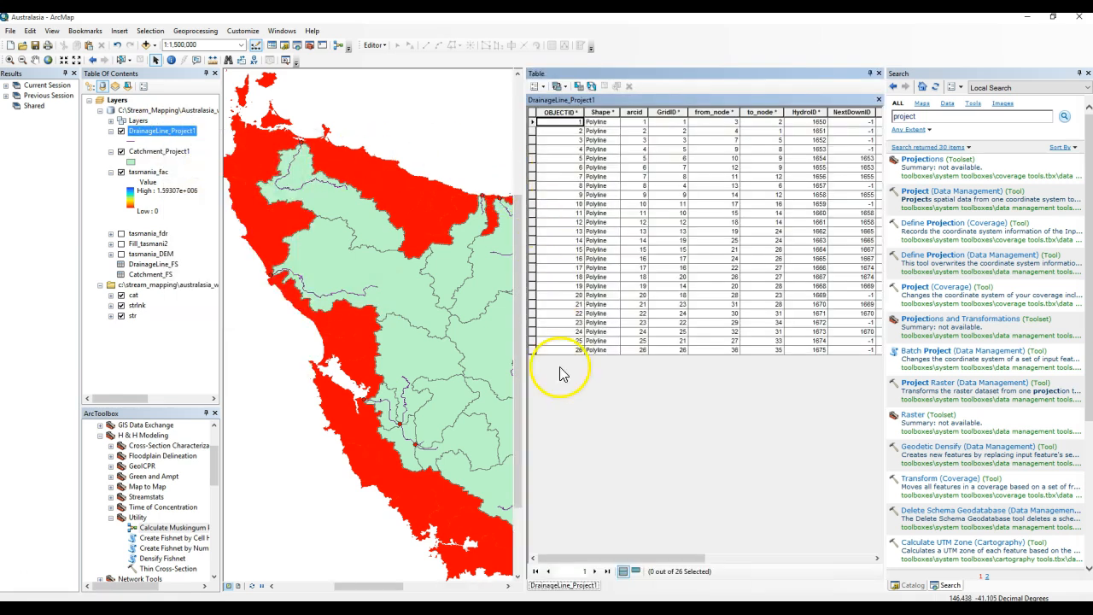
{"action": "left_click", "coordinate": [536, 86]}
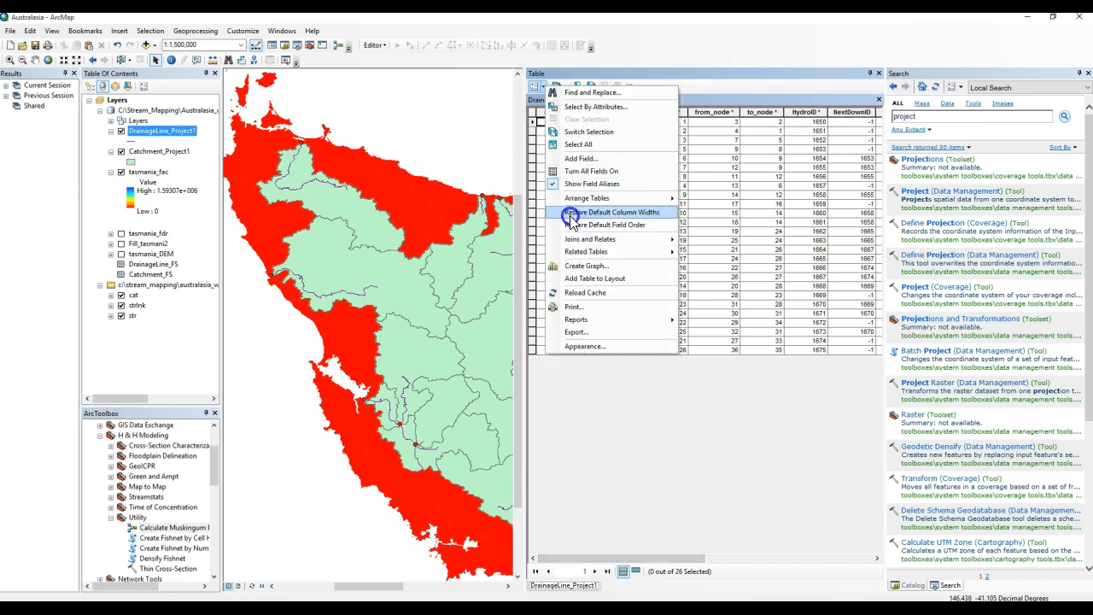
{"action": "left_click", "coordinate": [573, 158]}
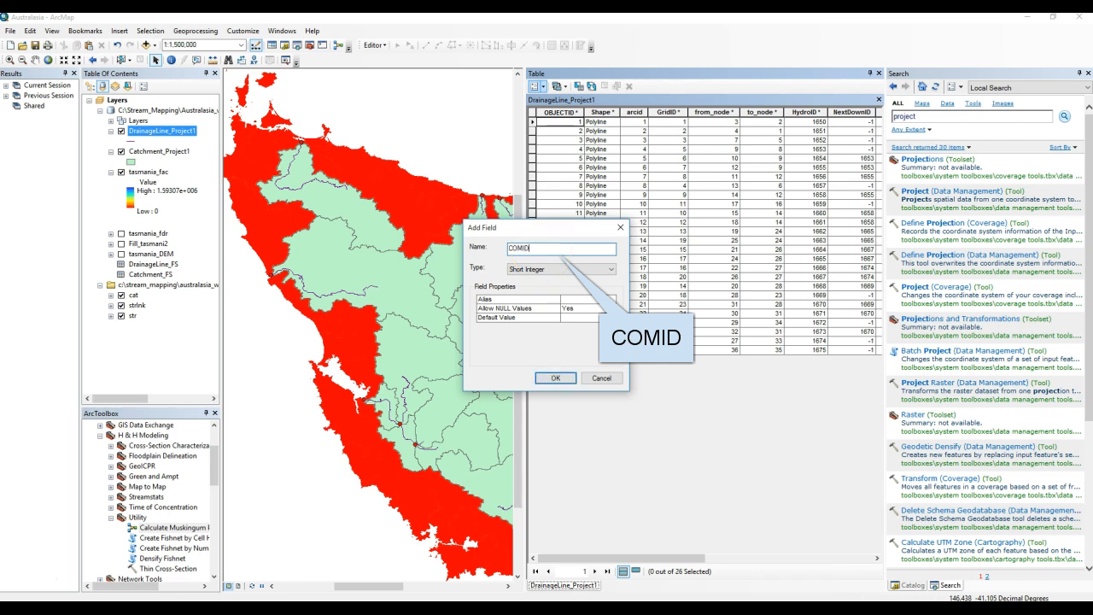
{"action": "left_click", "coordinate": [547, 269]}
{"action": "left_click", "coordinate": [537, 288]}
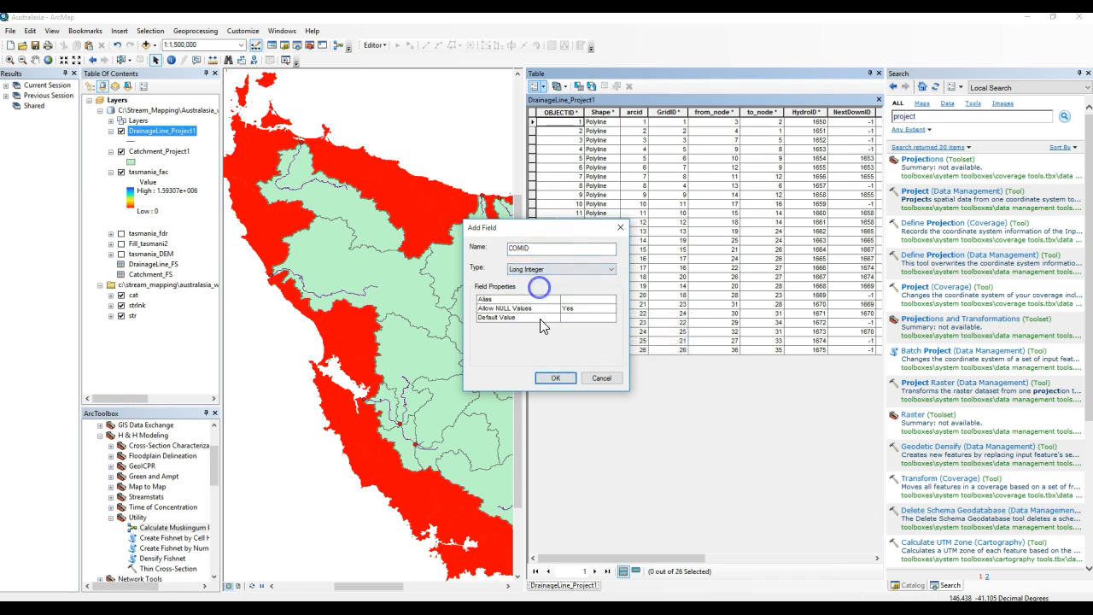
{"action": "left_click", "coordinate": [554, 378]}
Calculate the COMID field as HydroID with the Field Calculator.
{"action": "left_click_drag", "start_coordinate": [636, 557], "coordinate": [811, 547]}
{"action": "left_click", "coordinate": [835, 112]}
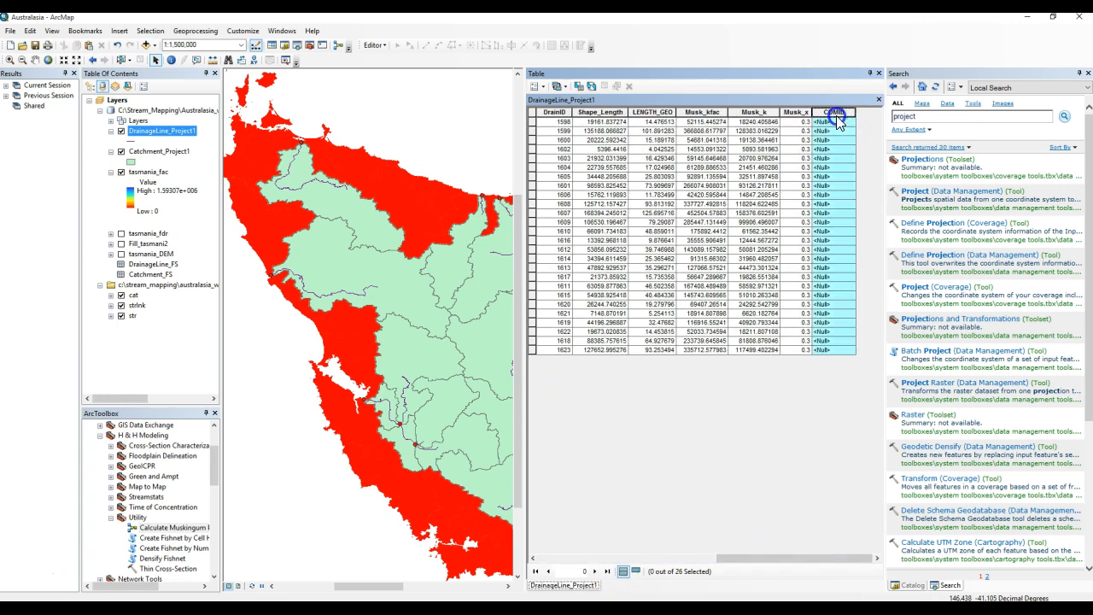
{"action": "right_click", "coordinate": [835, 112]}
{"action": "left_click", "coordinate": [875, 188]}
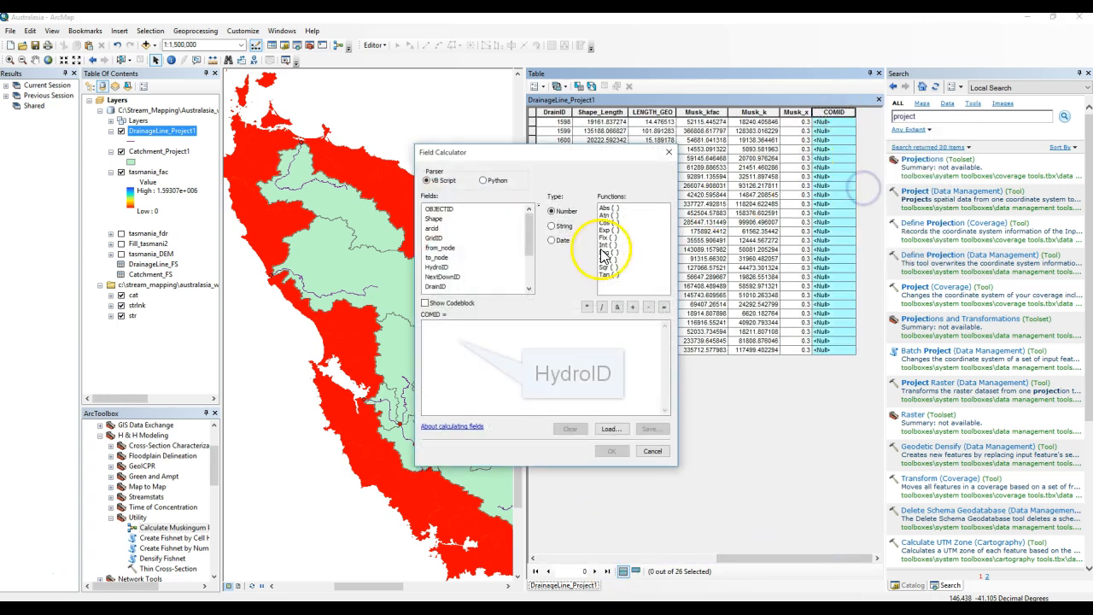
{"action": "double_click", "coordinate": [444, 275]}
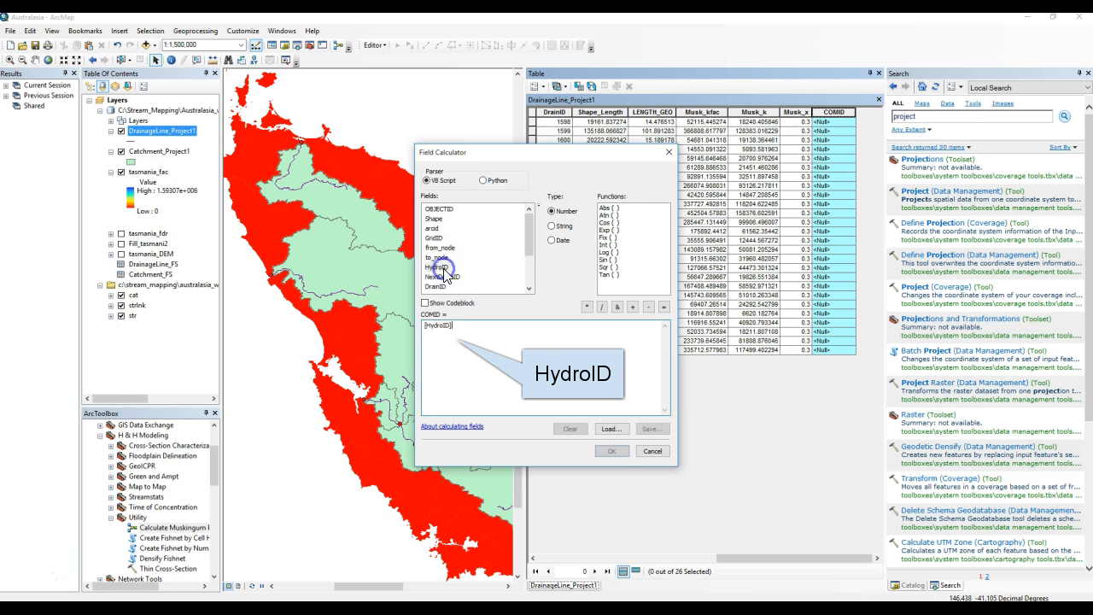
{"action": "left_click", "coordinate": [611, 451]}
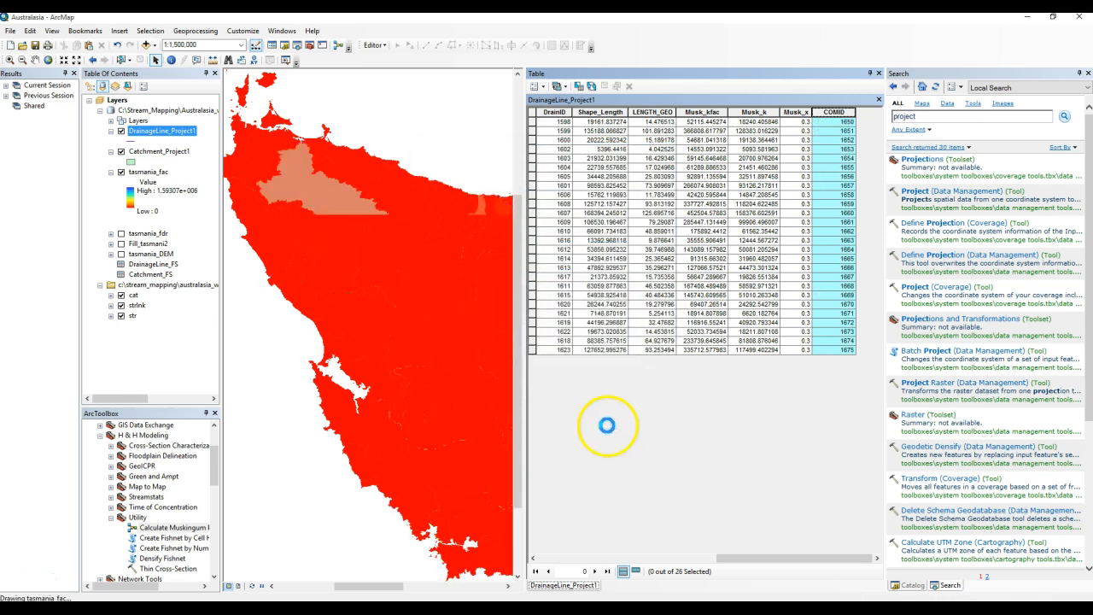